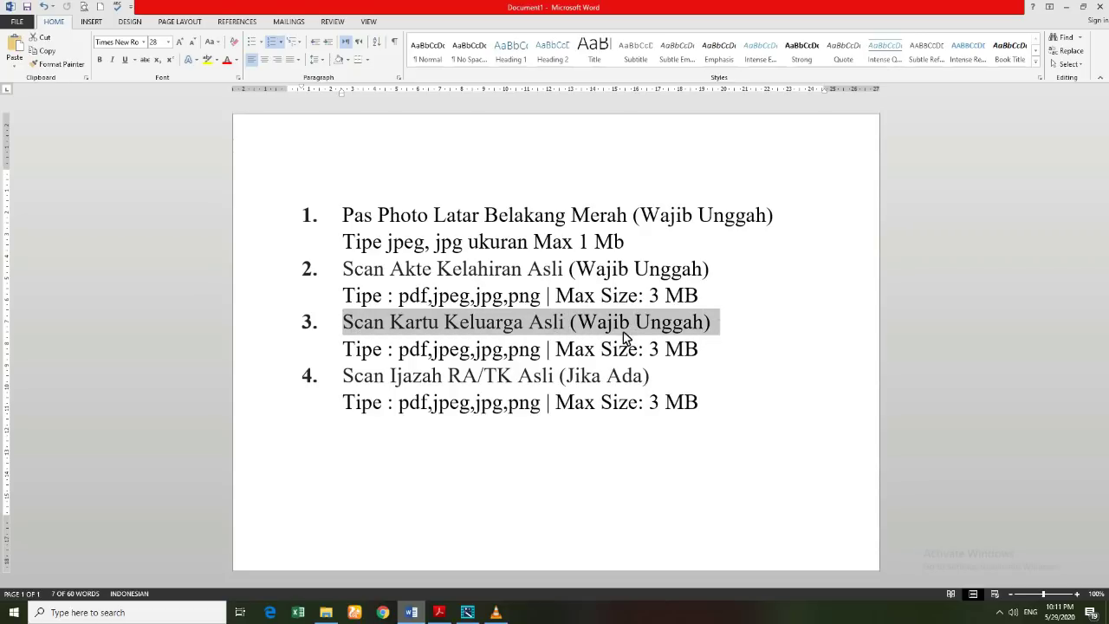
Step: Deselect the family card requirement text in the Word list
left_click(411, 354)
Step: Highlight the family card's 3 MB limit and the diploma's allowed file types
left_click_drag(652, 350, 728, 353)
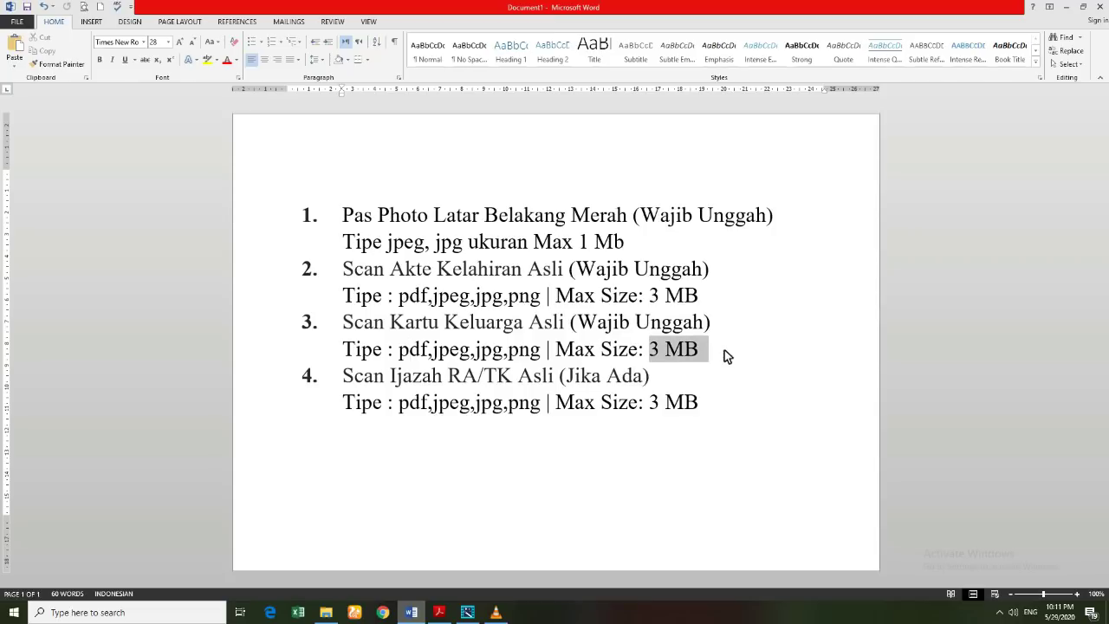
left_click(329, 378)
left_click(354, 382)
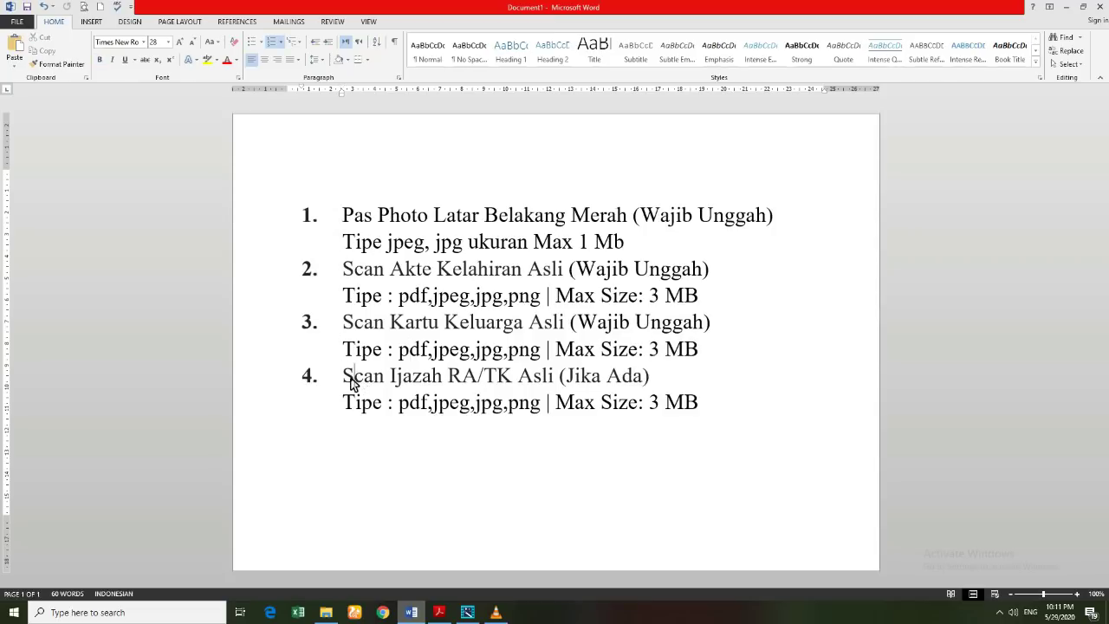
left_click(526, 382)
left_click(348, 405)
left_click_drag(348, 405, 543, 409)
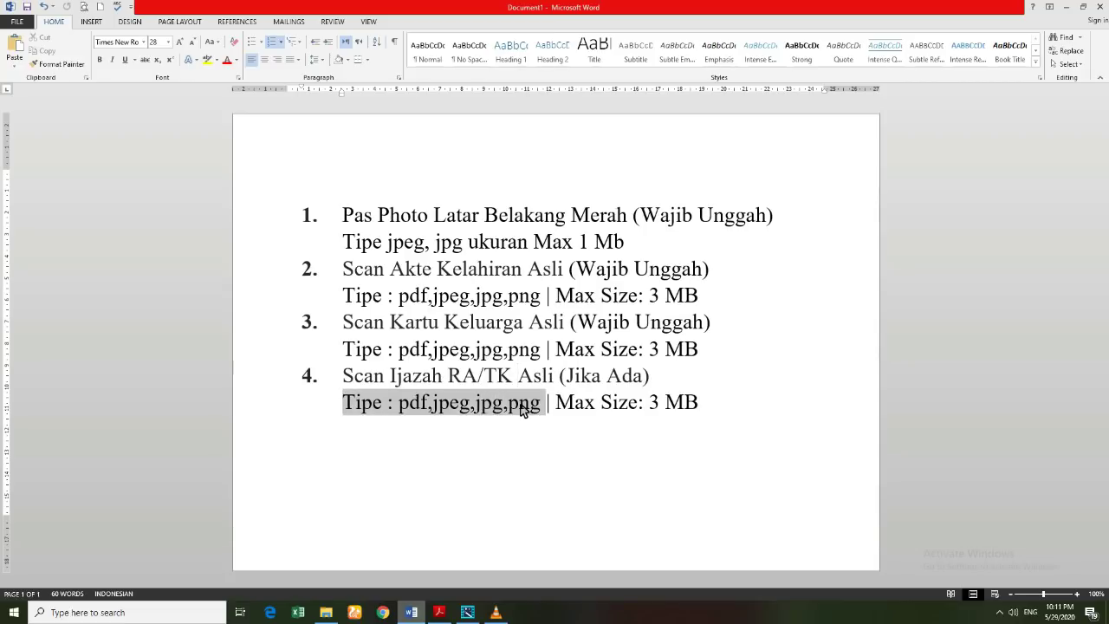
left_click(417, 409)
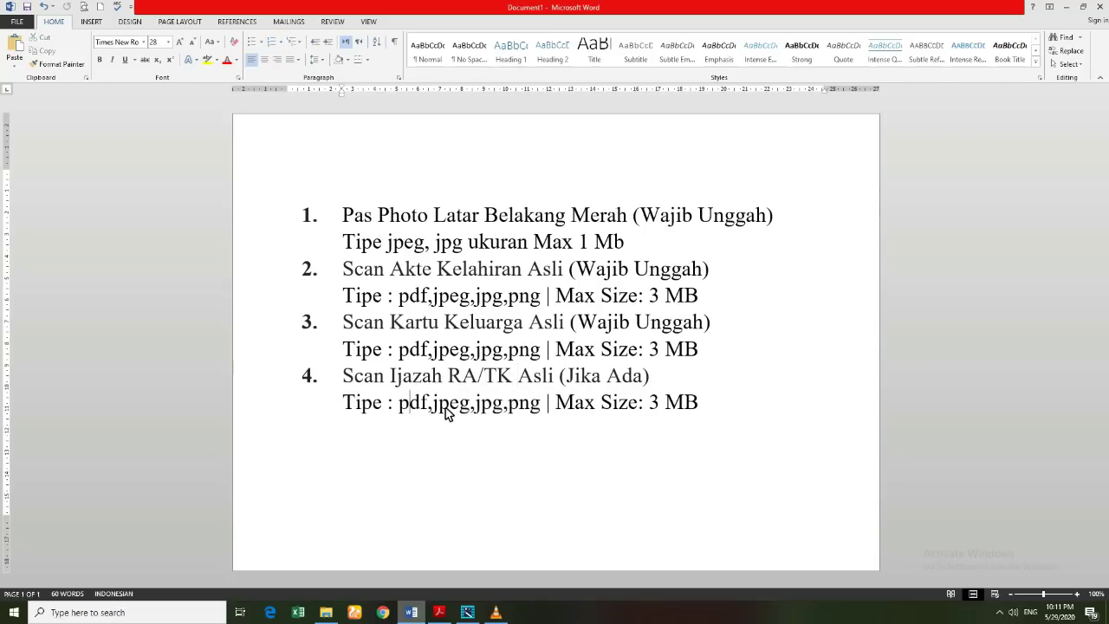
Step: Highlight the diploma's MB size and the whole requirements list, then minimize Word
left_click(523, 411)
double_click(685, 409)
left_click(575, 407)
left_click(468, 411)
left_click(665, 416)
left_click_drag(317, 203, 723, 414)
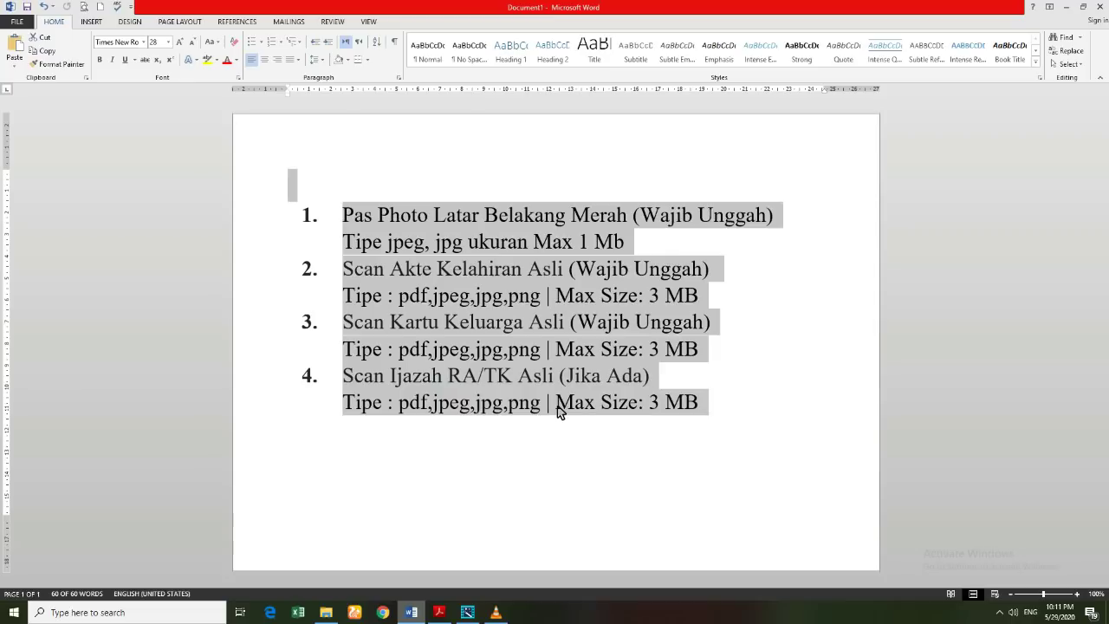
left_click(465, 423)
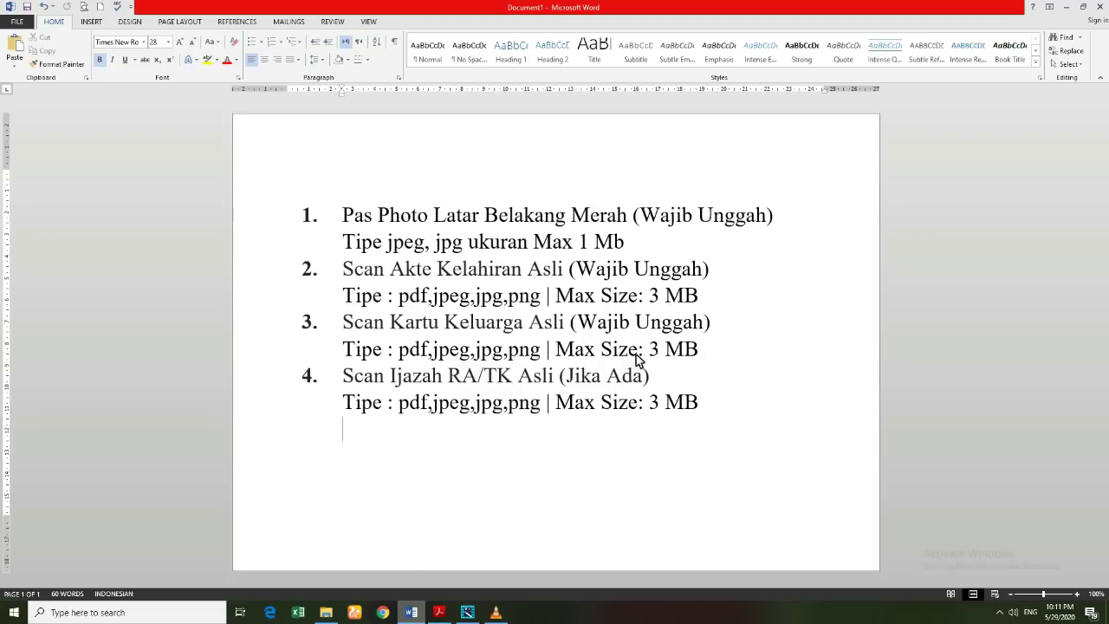
left_click(1071, 5)
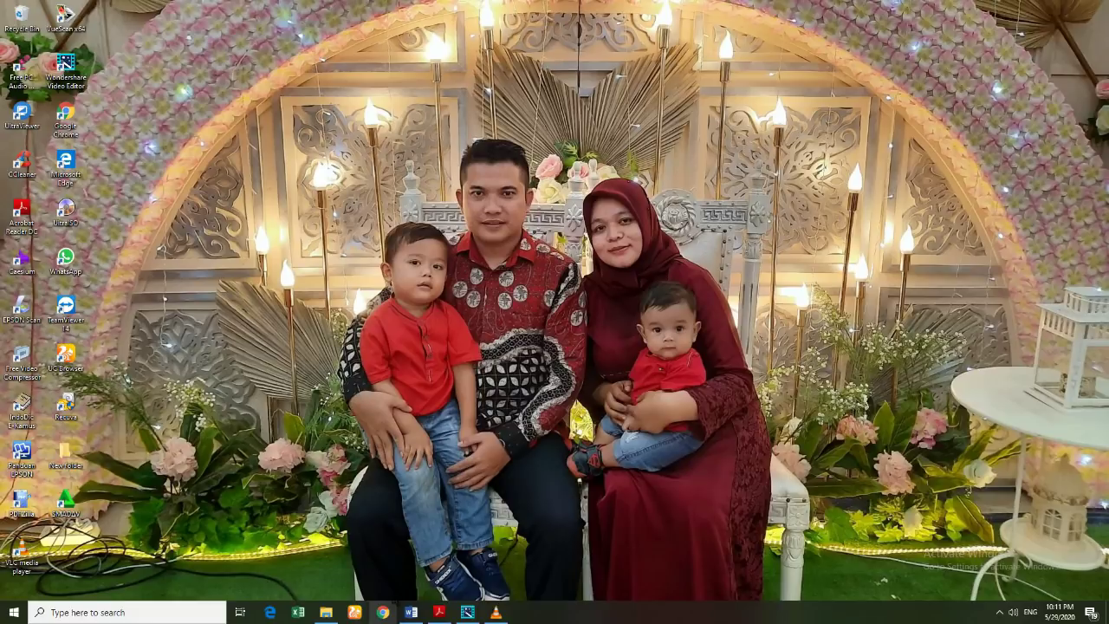
Step: Load simppdbmadrasah.com in Chrome and go to its registration form
left_click(387, 615)
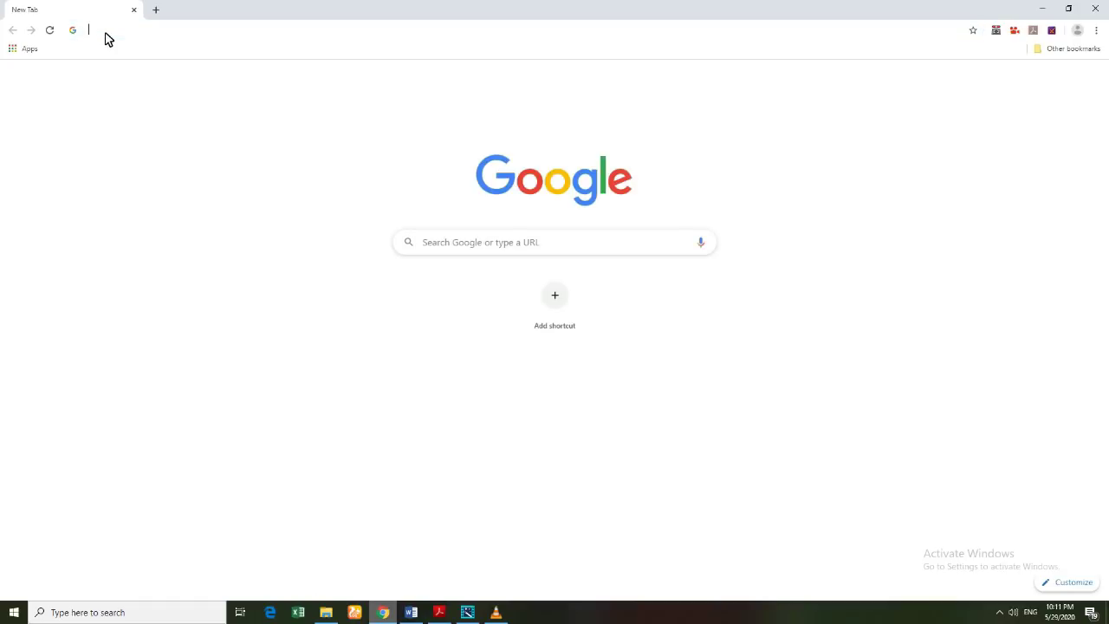
left_click(106, 35)
type("sim")
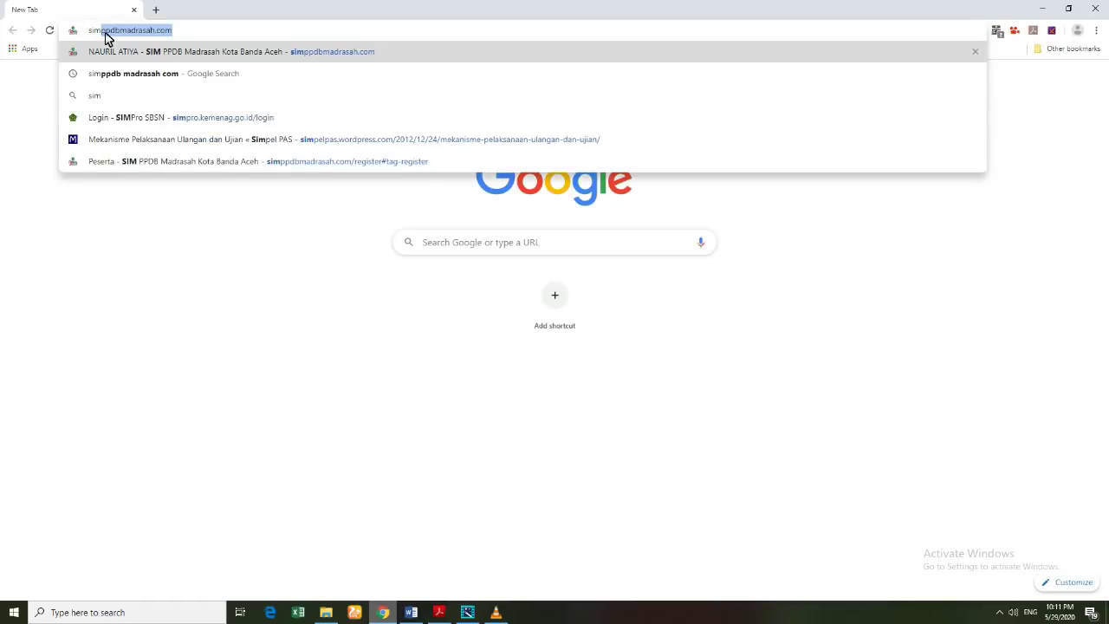
key("Return")
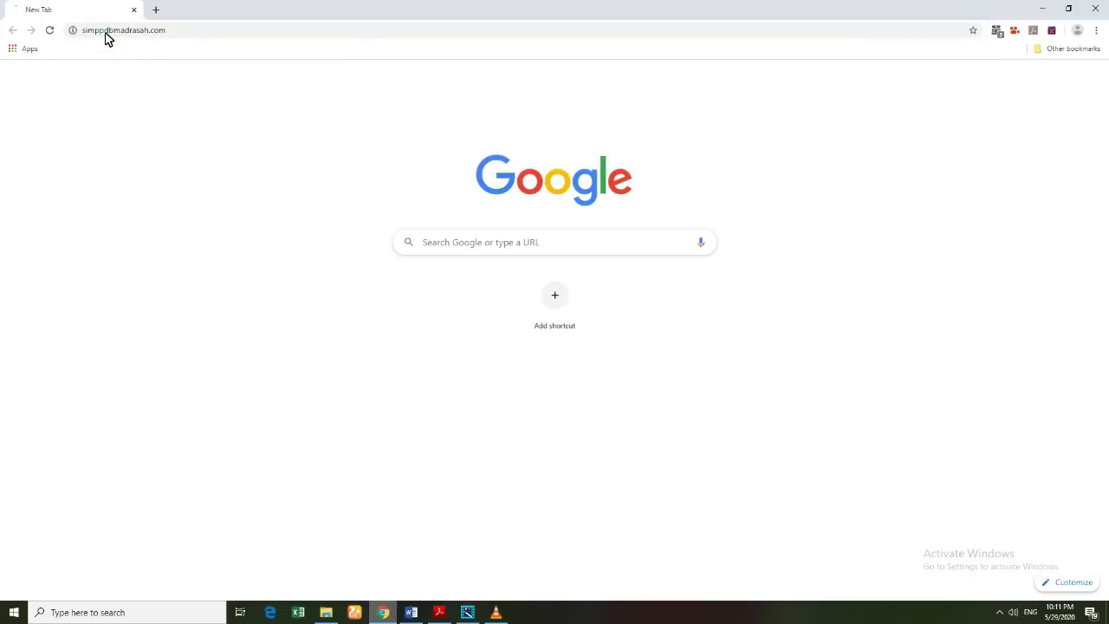
left_click(168, 32)
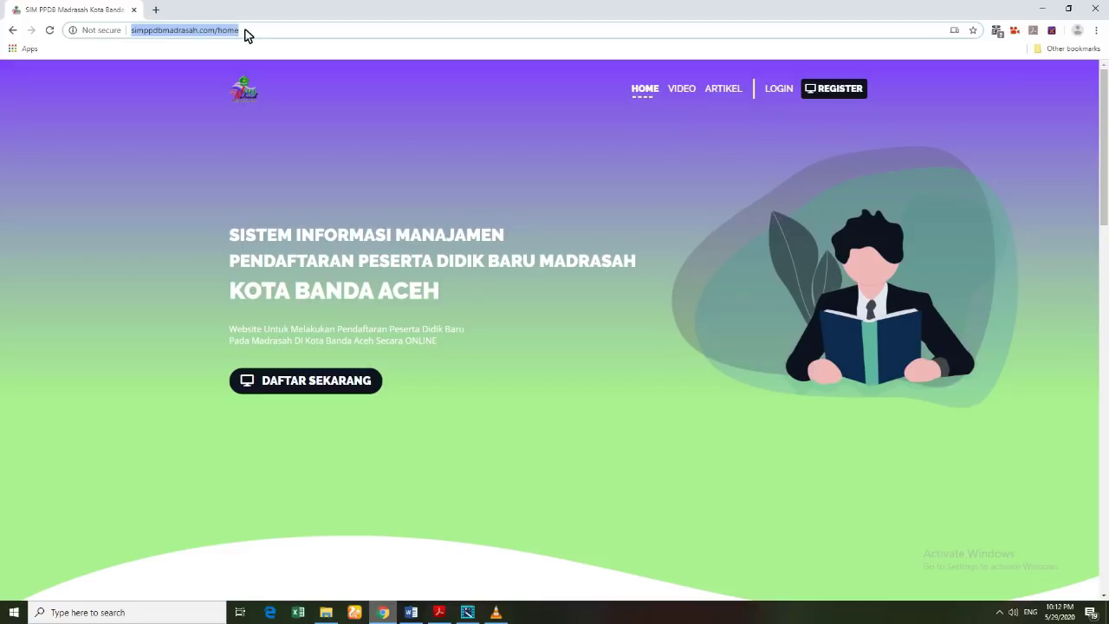
left_click(250, 34)
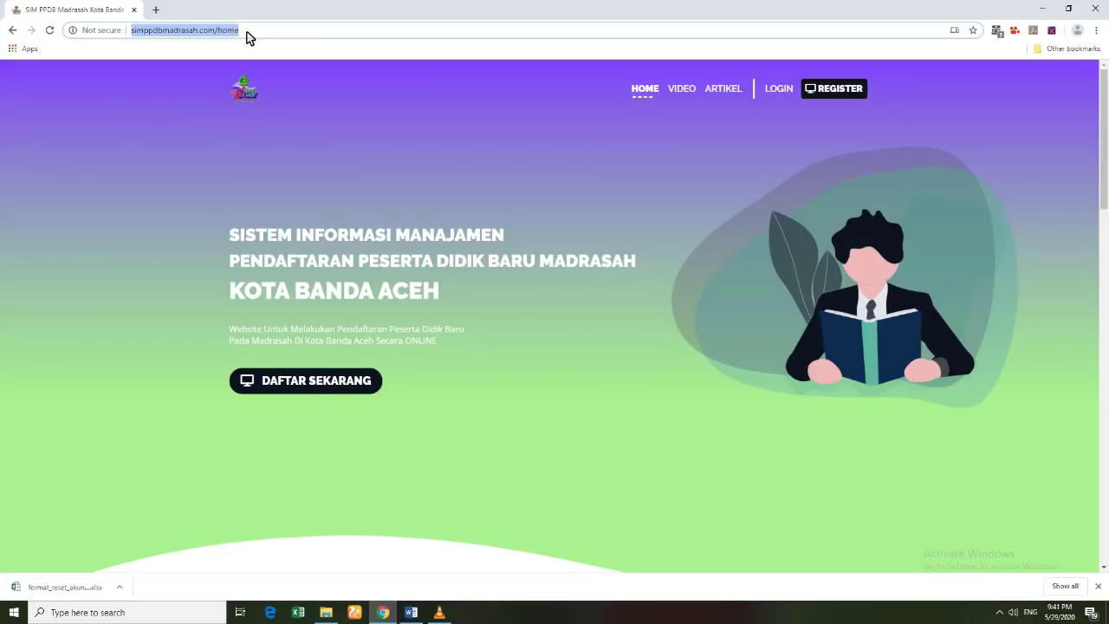
key("Return")
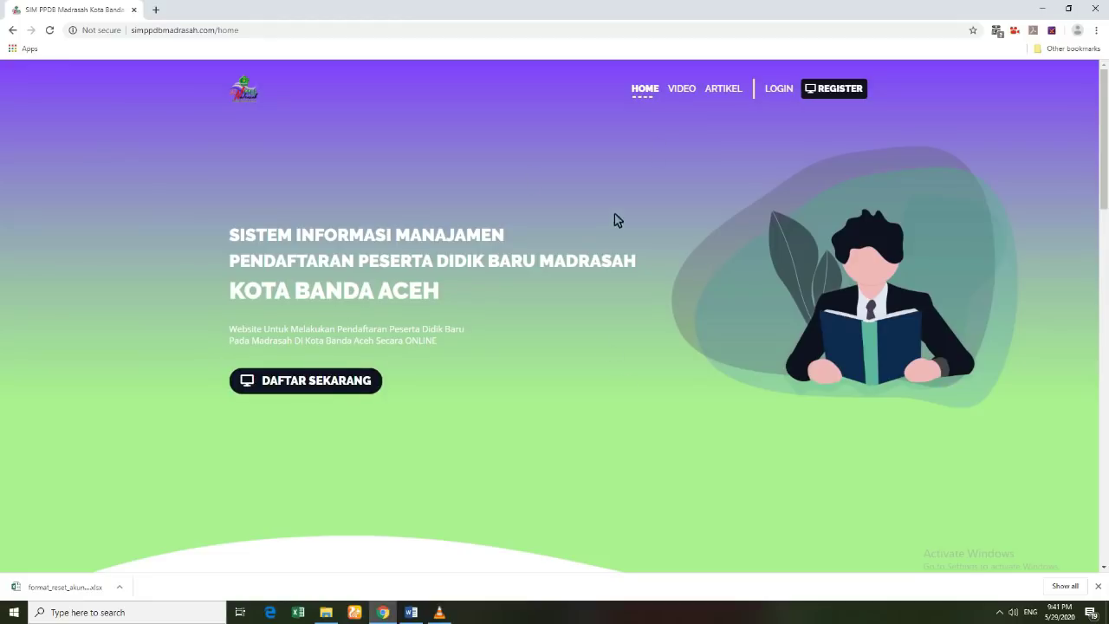
left_click(313, 394)
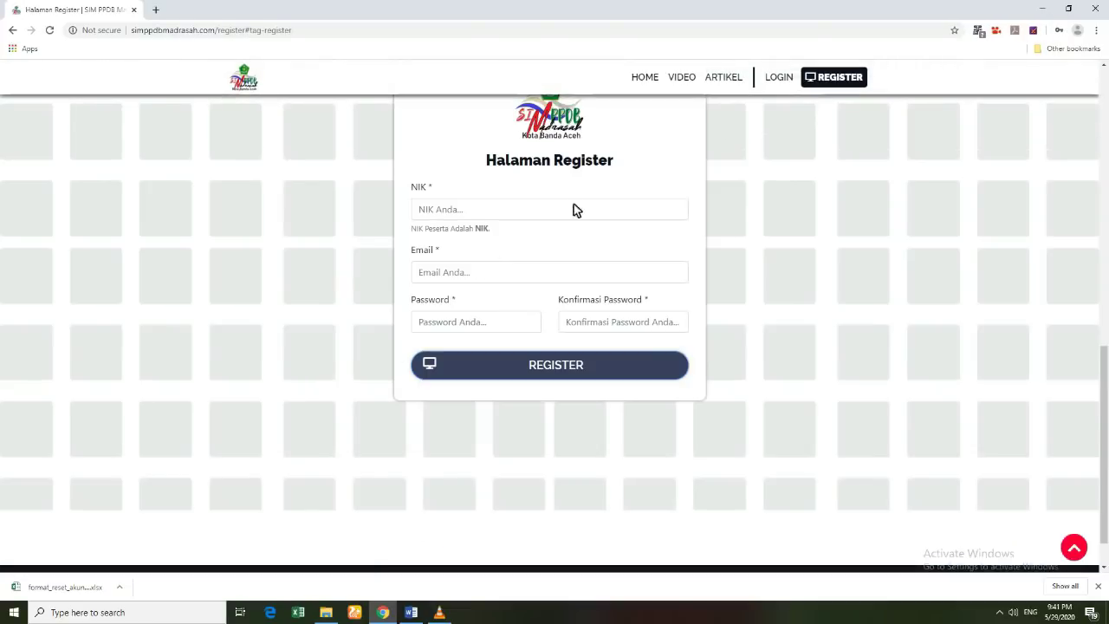
Step: Enter the student's NIK and the account e-mail address
scroll(560, 242, "up", 1)
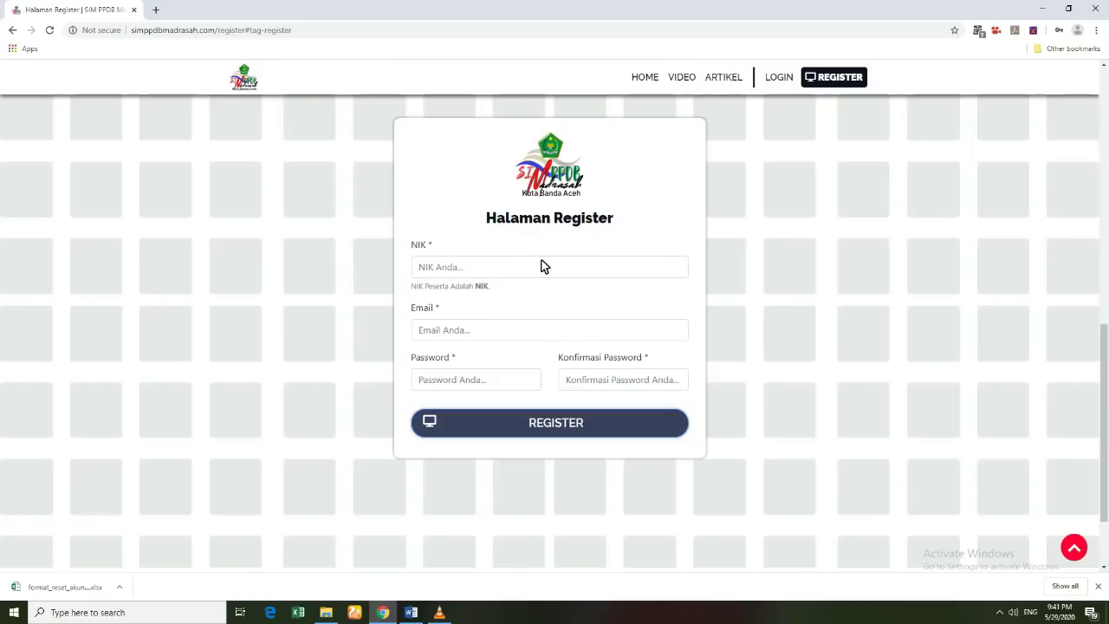
left_click(444, 272)
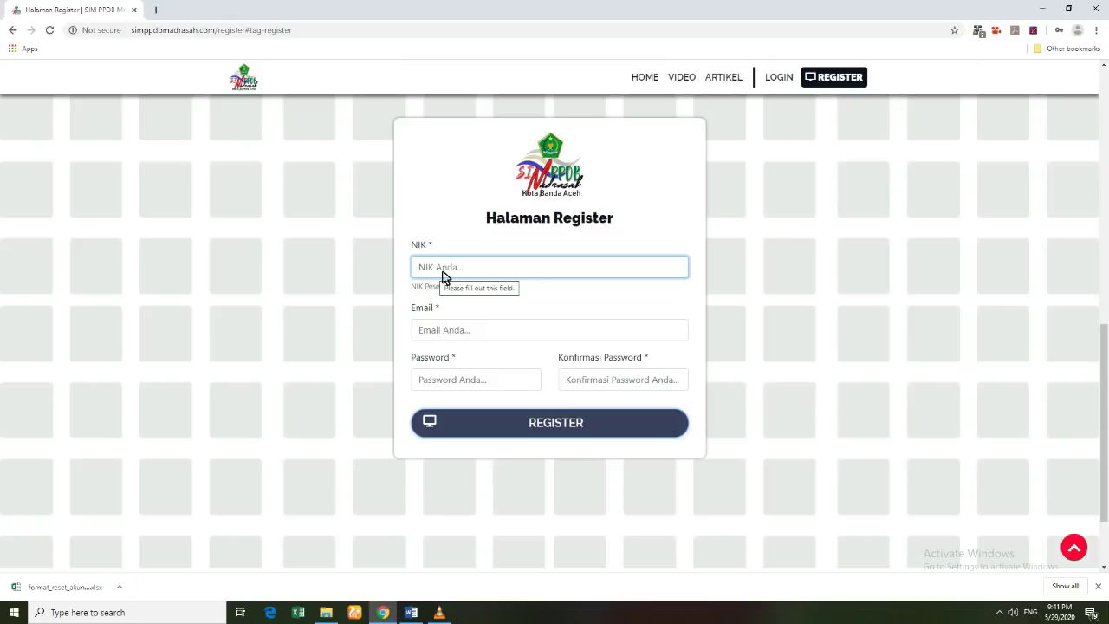
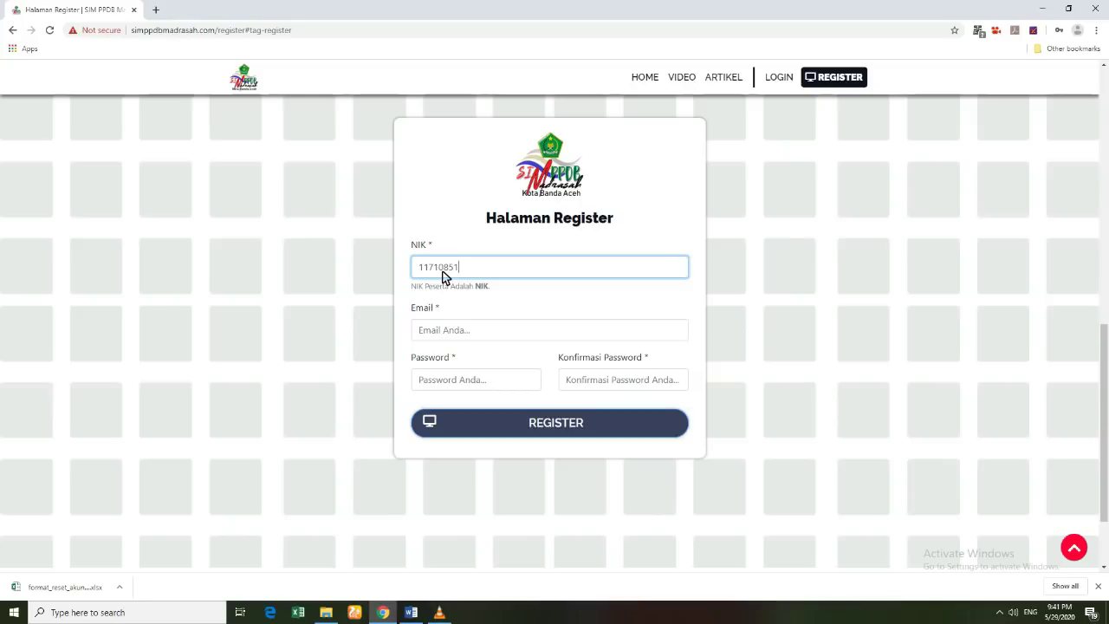
left_click(445, 336)
scroll(440, 275, "down", 1)
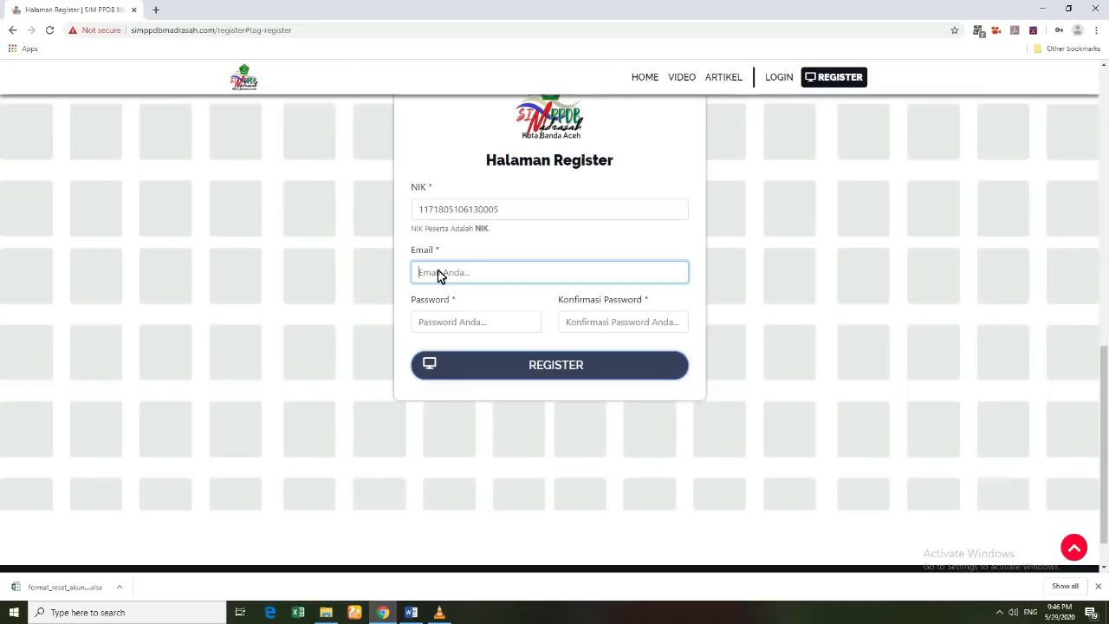
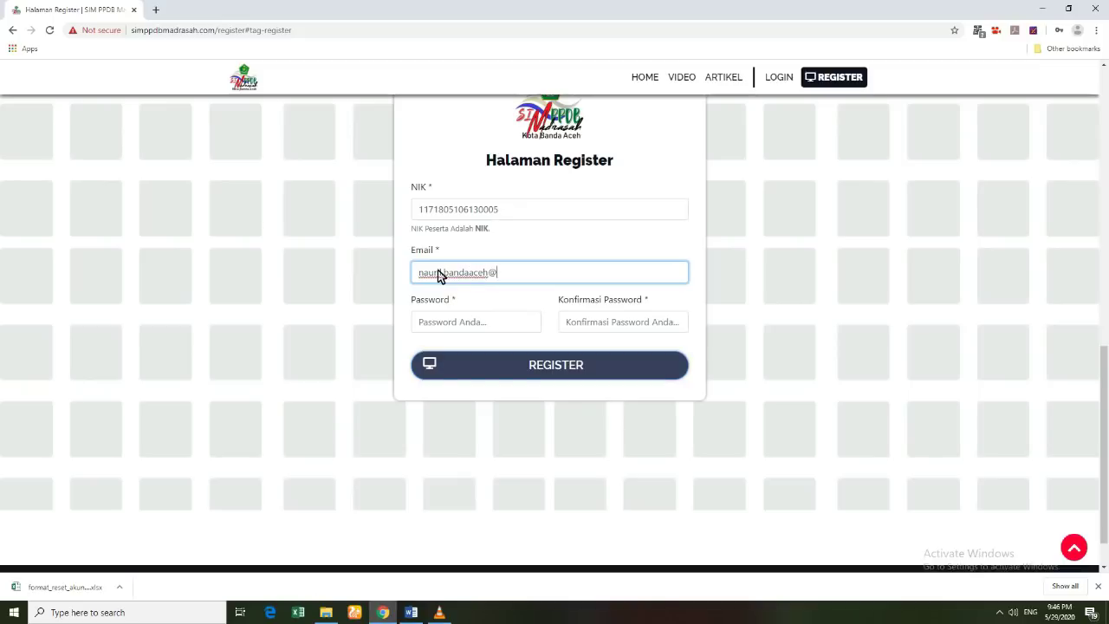
Step: Enter and confirm the account password, then submit the registration
left_click(447, 330)
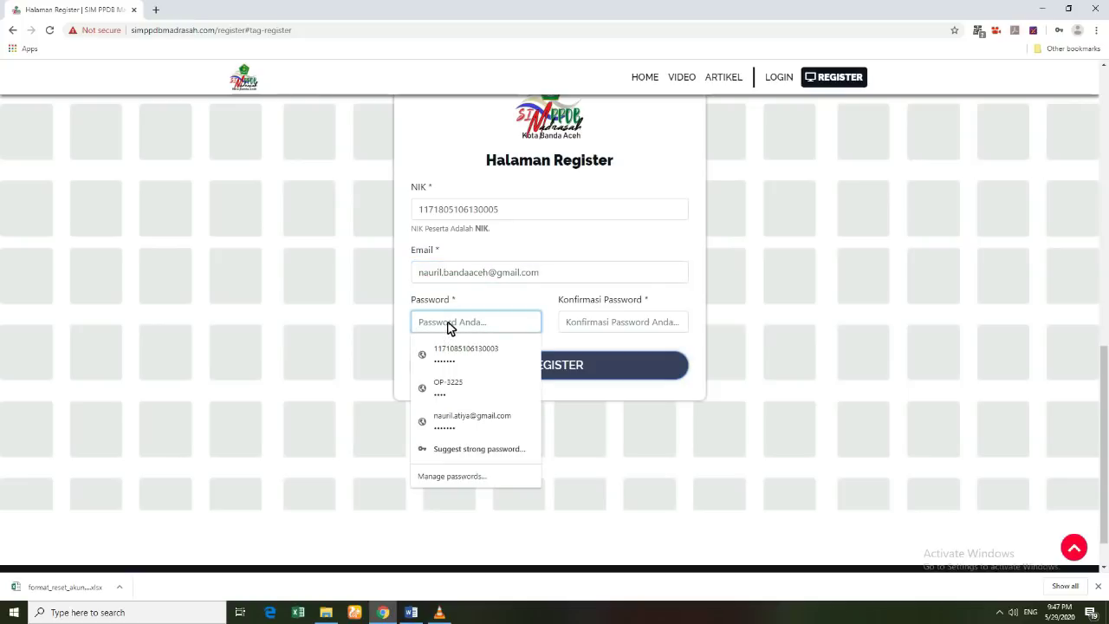
type("1••••••")
left_click(570, 326)
type("1•")
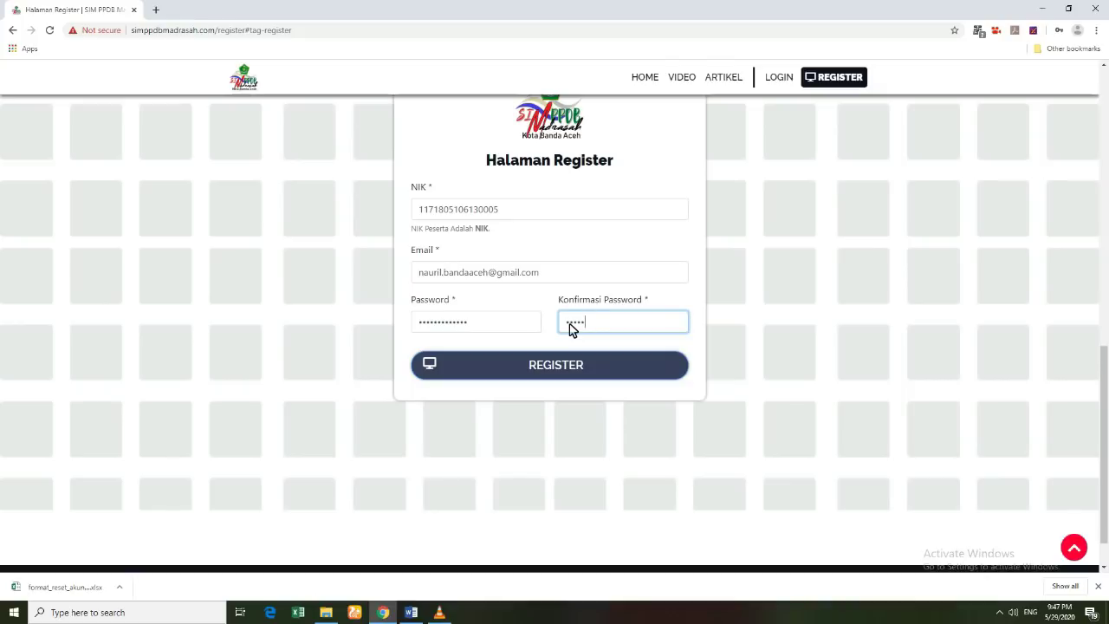
key("BackSpace")
key("BackSpace")
type("1")
type("•••")
type("•")
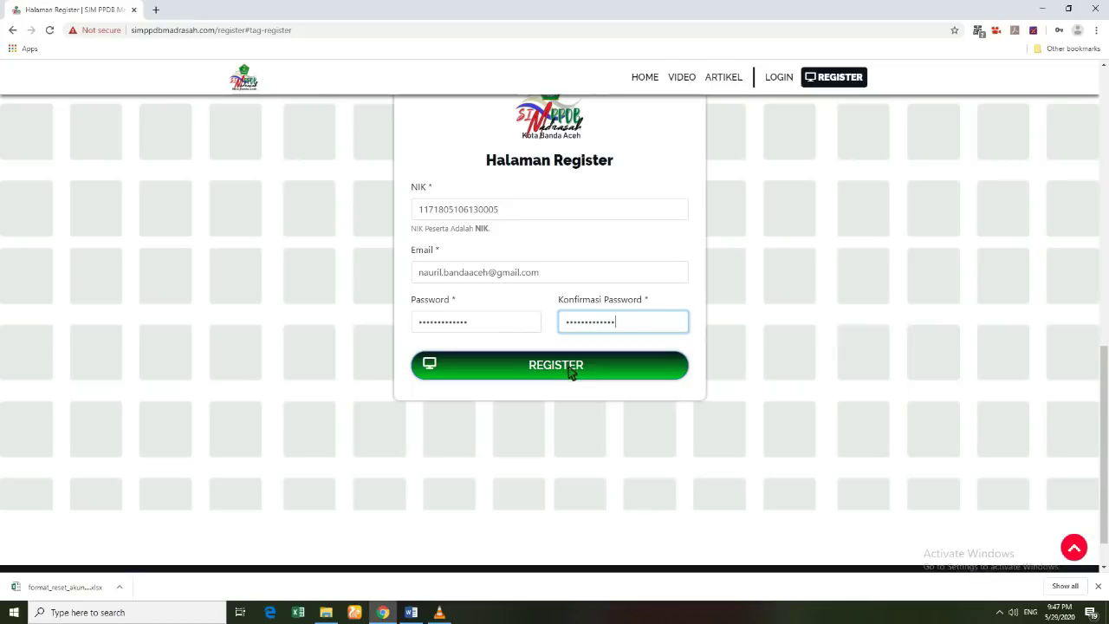
left_click(570, 367)
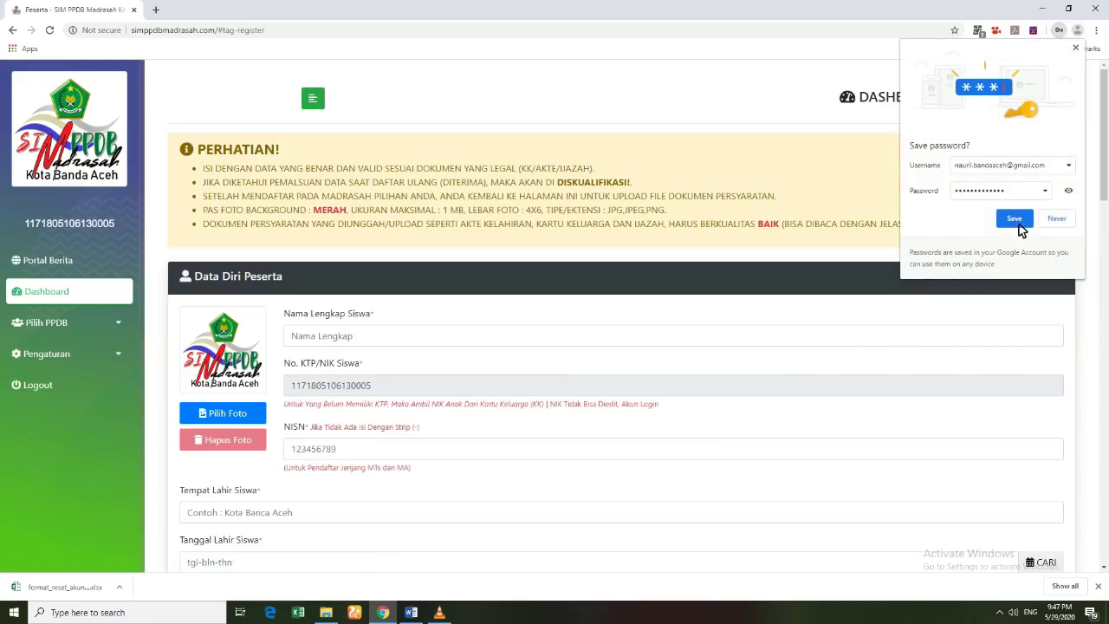
Step: Save the new login password in Chrome
left_click(1015, 220)
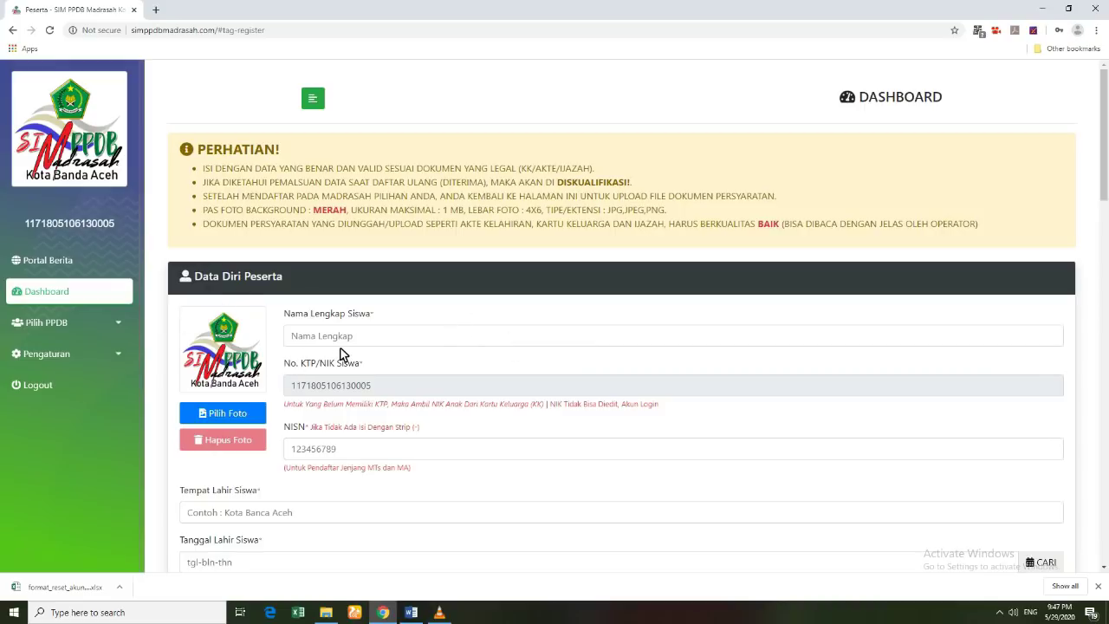
scroll(451, 356, "down", 2)
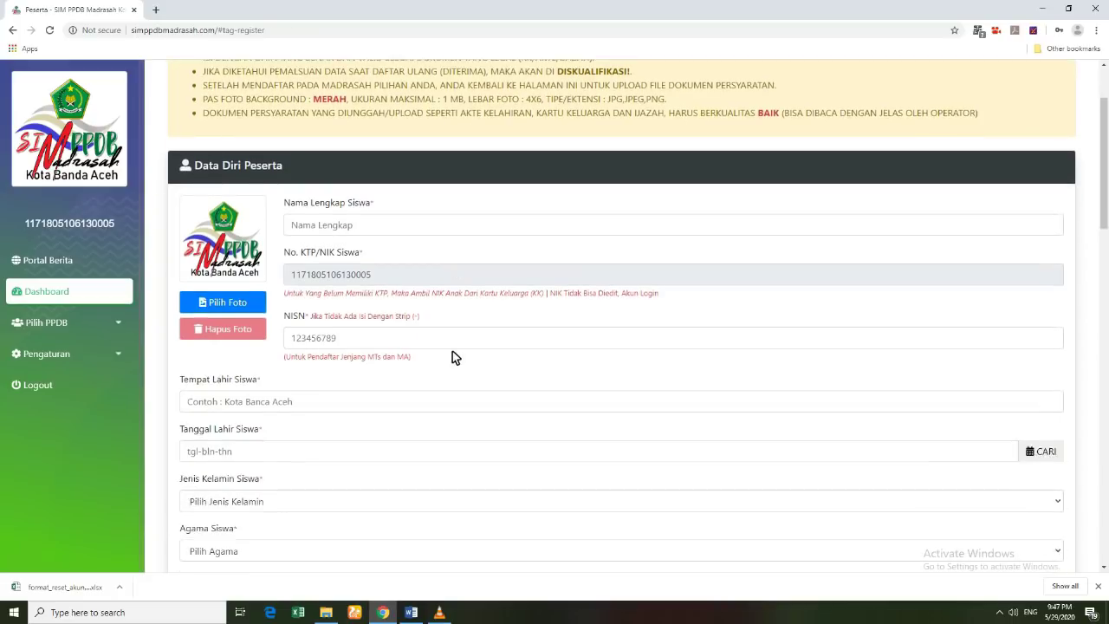
scroll(453, 351, "up", 2)
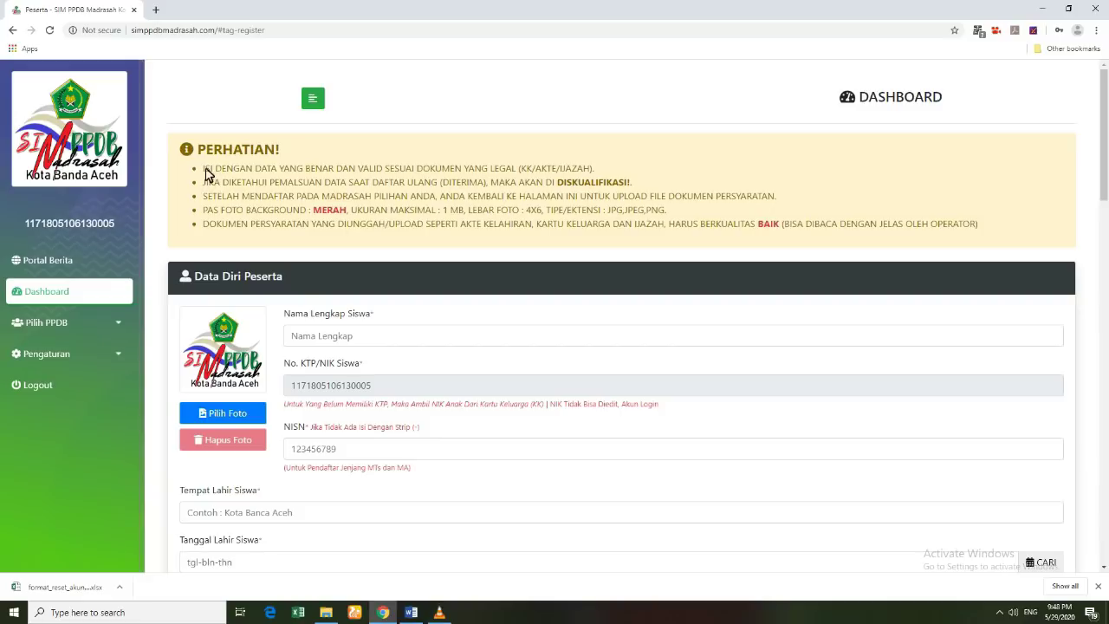
Step: Highlight the PERHATIAN notice lines on disqualification and document uploads
left_click_drag(205, 170, 599, 174)
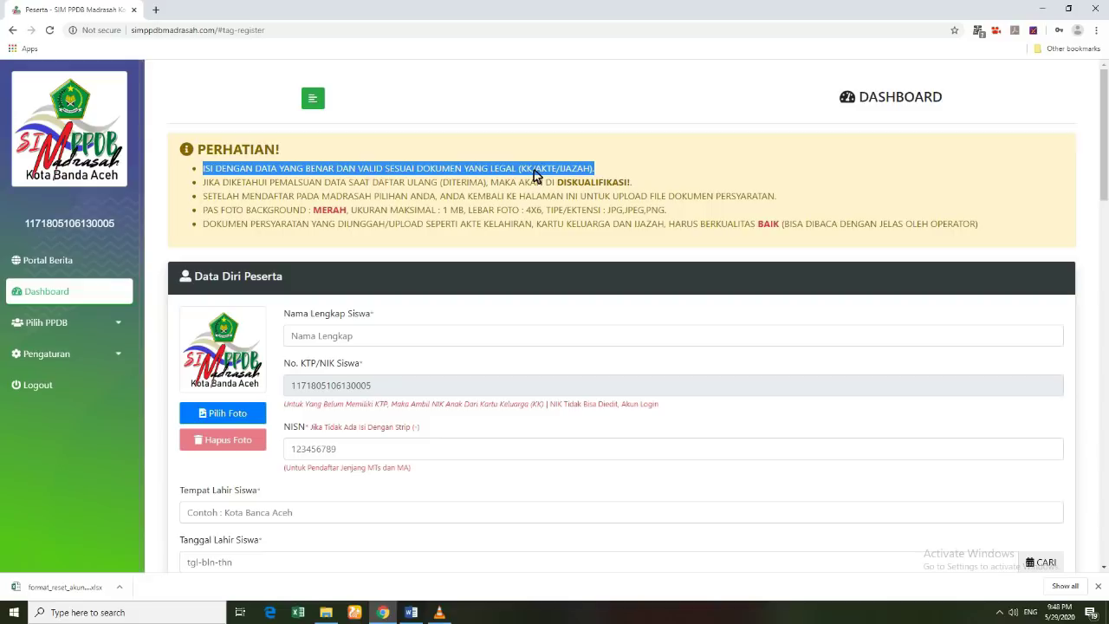
left_click_drag(206, 185, 643, 191)
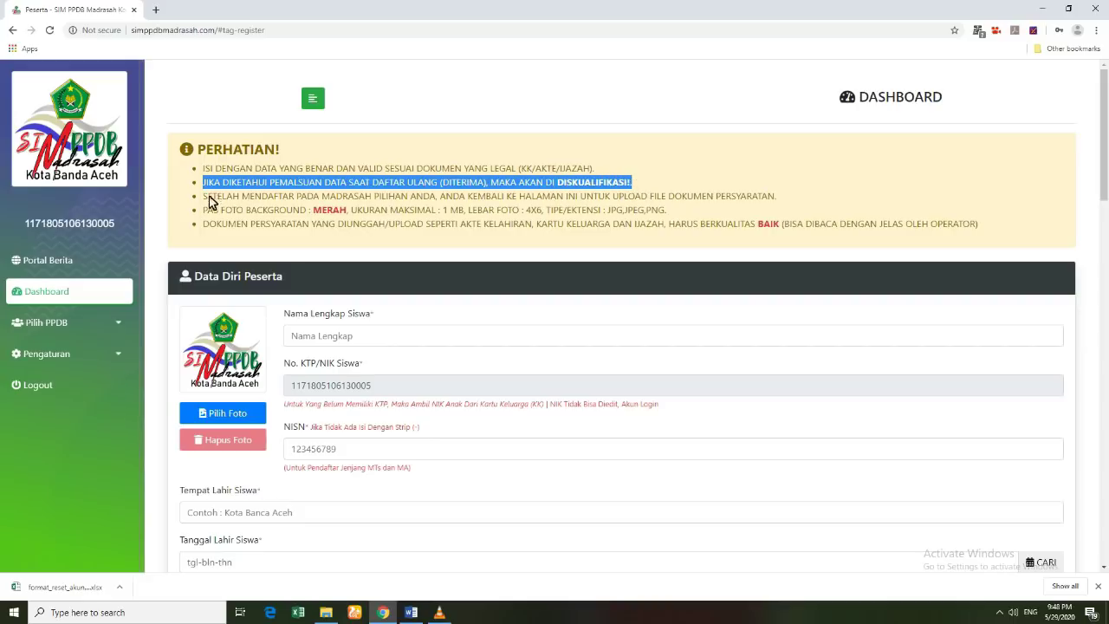
left_click_drag(206, 201, 783, 207)
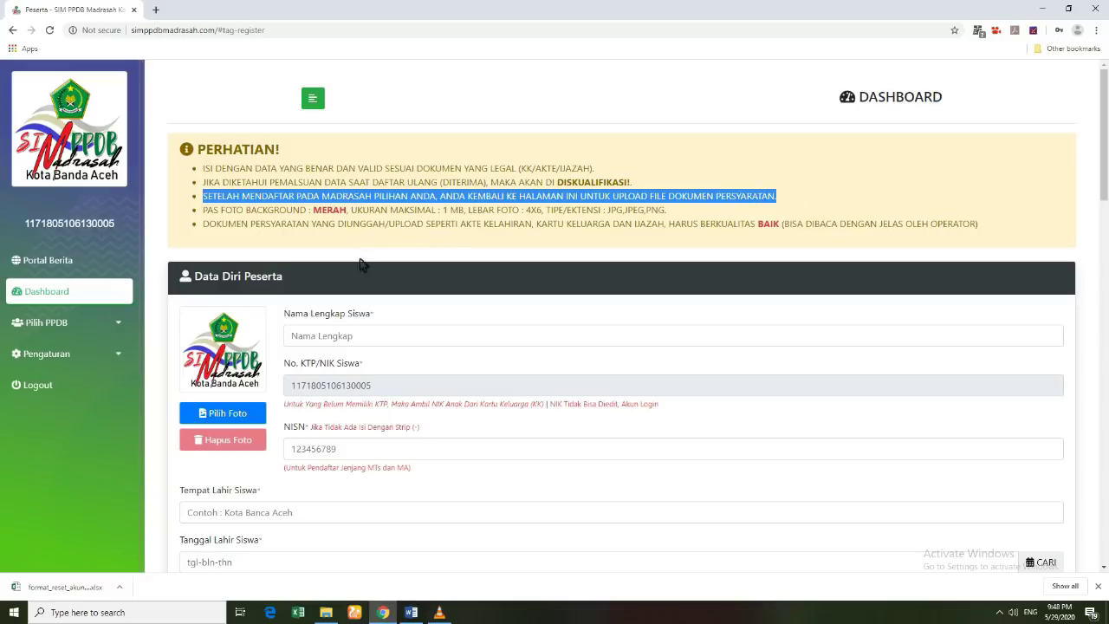
scroll(378, 364, "down", 5)
scroll(381, 331, "down", 8)
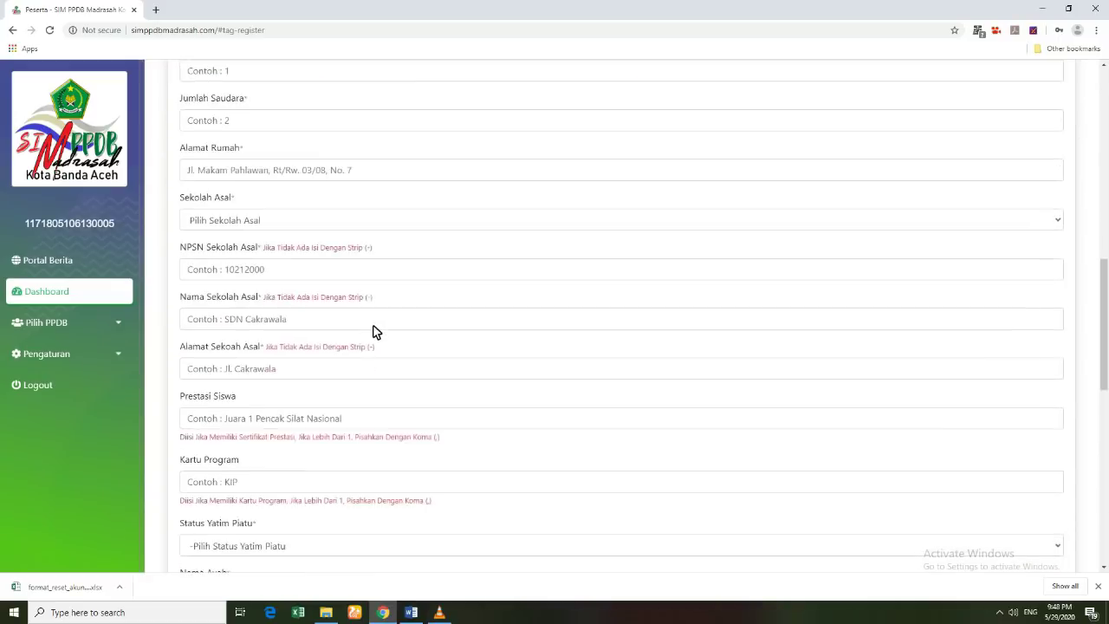
scroll(360, 409, "down", 4)
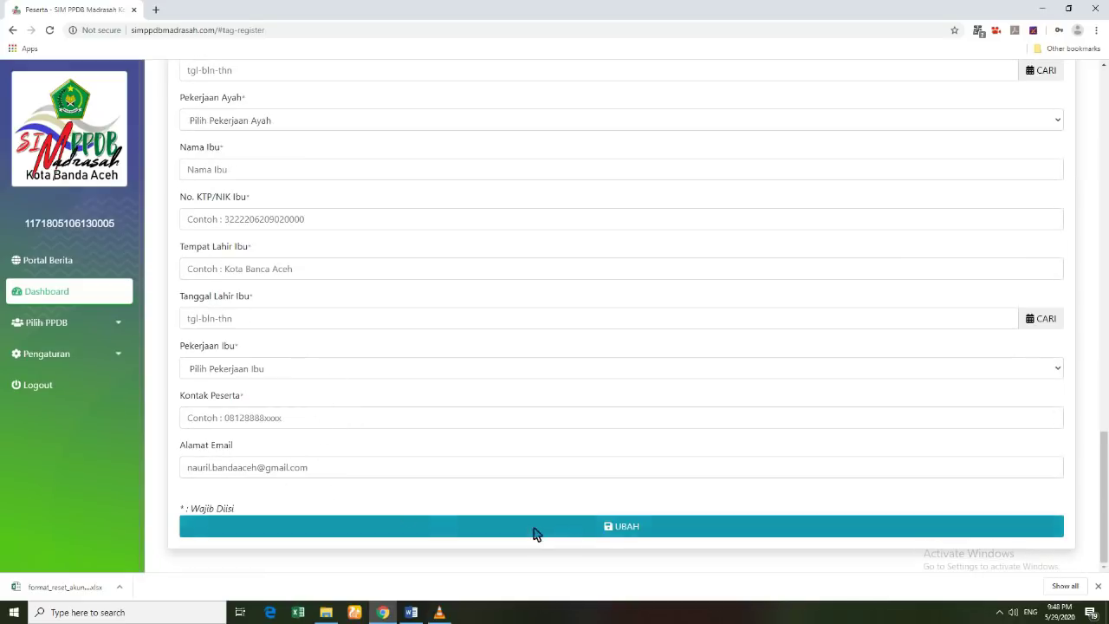
scroll(317, 359, "up", 4)
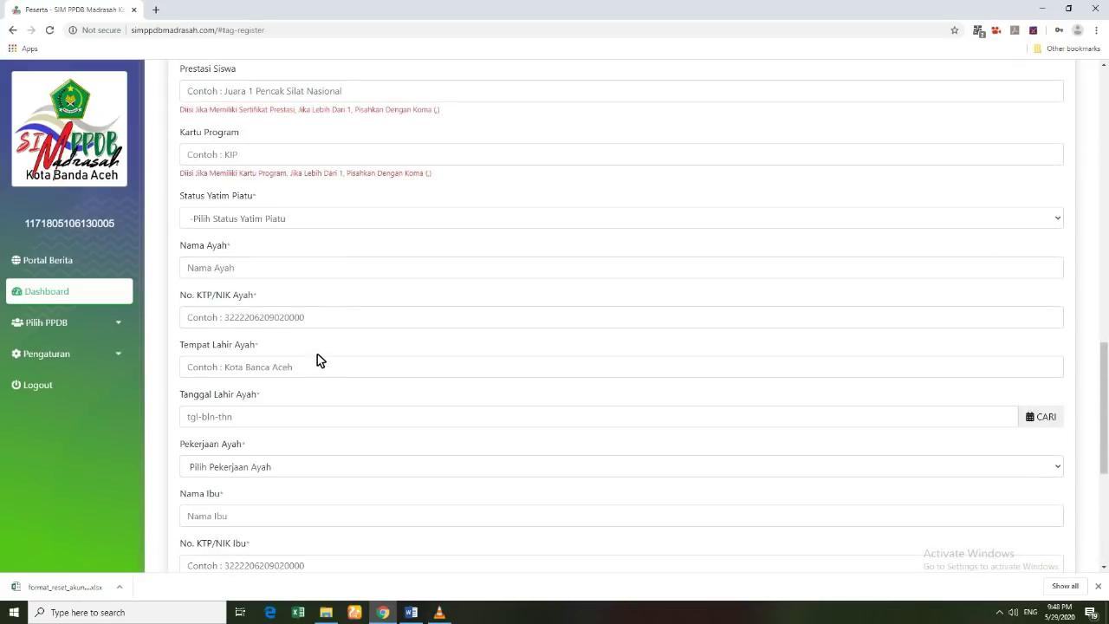
scroll(317, 361, "up", 7)
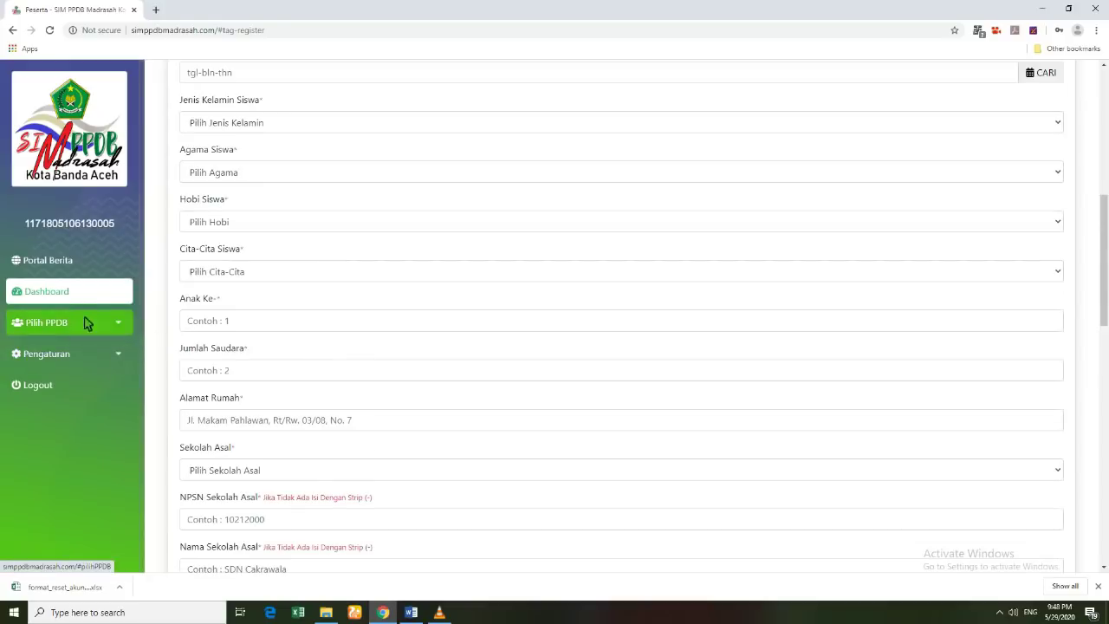
scroll(441, 306, "up", 6)
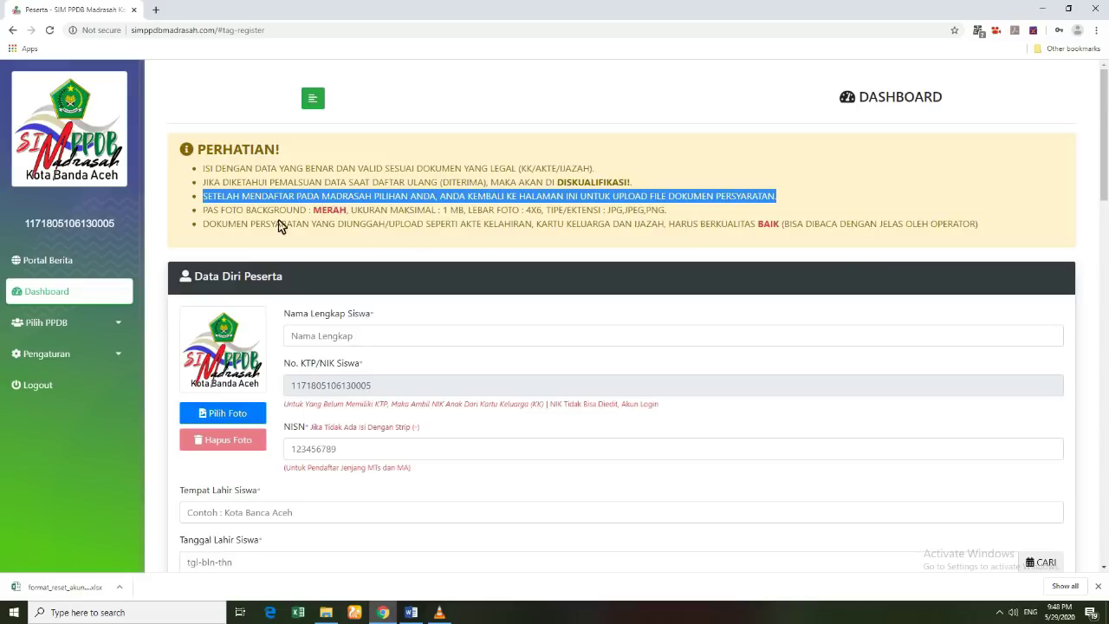
left_click(207, 218)
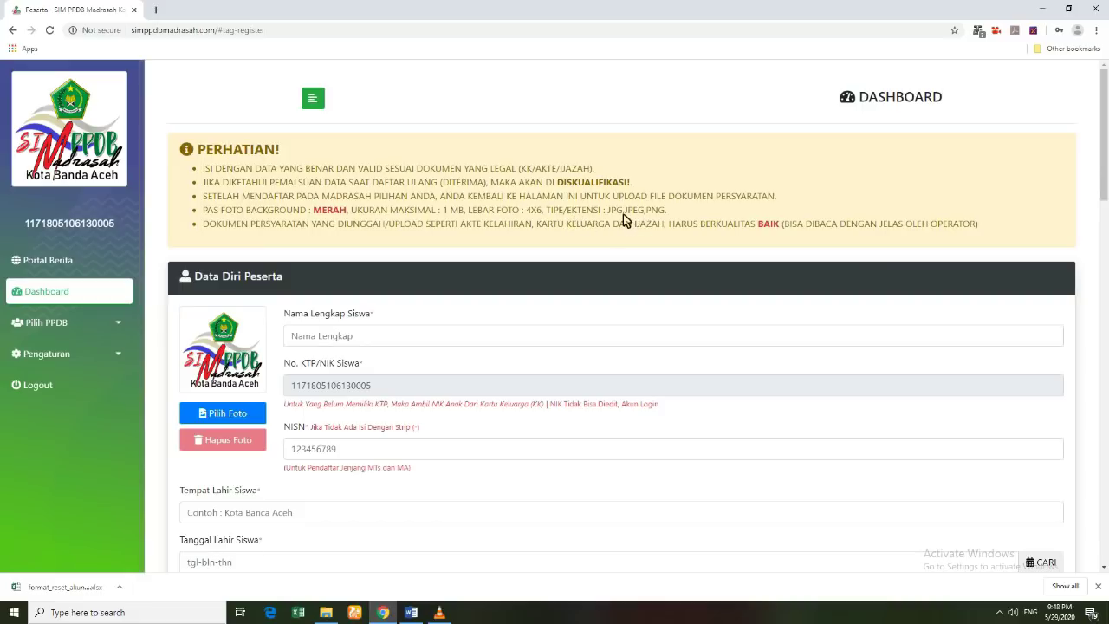
mouse_move(205, 225)
left_mouse_down()
mouse_move(472, 234)
mouse_move(209, 229)
left_mouse_up()
left_click_drag(672, 227, 986, 234)
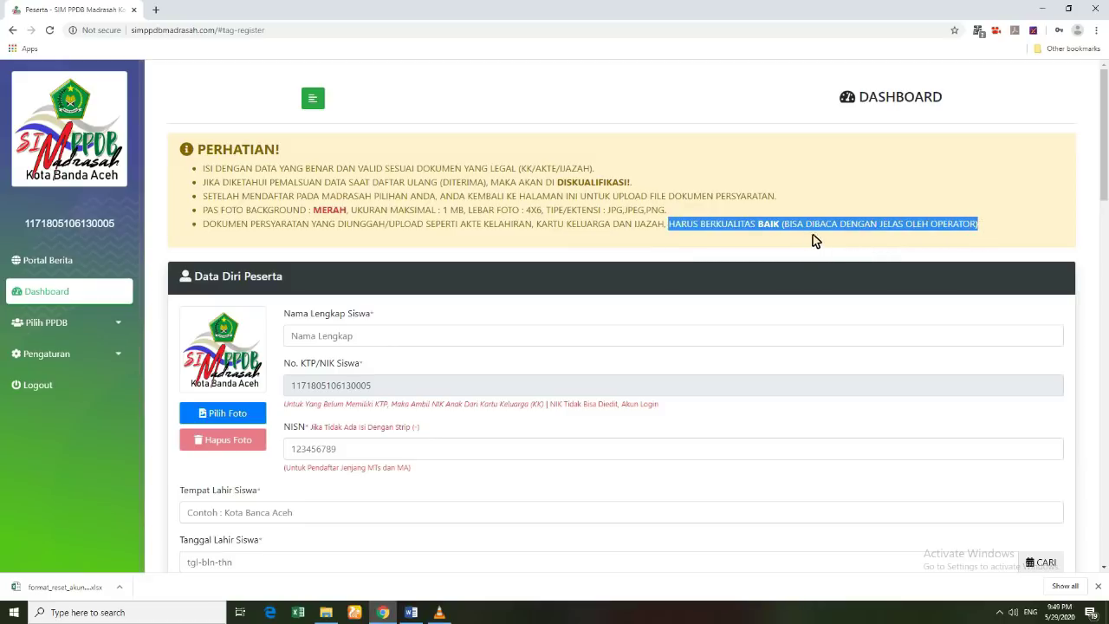
left_click(724, 243)
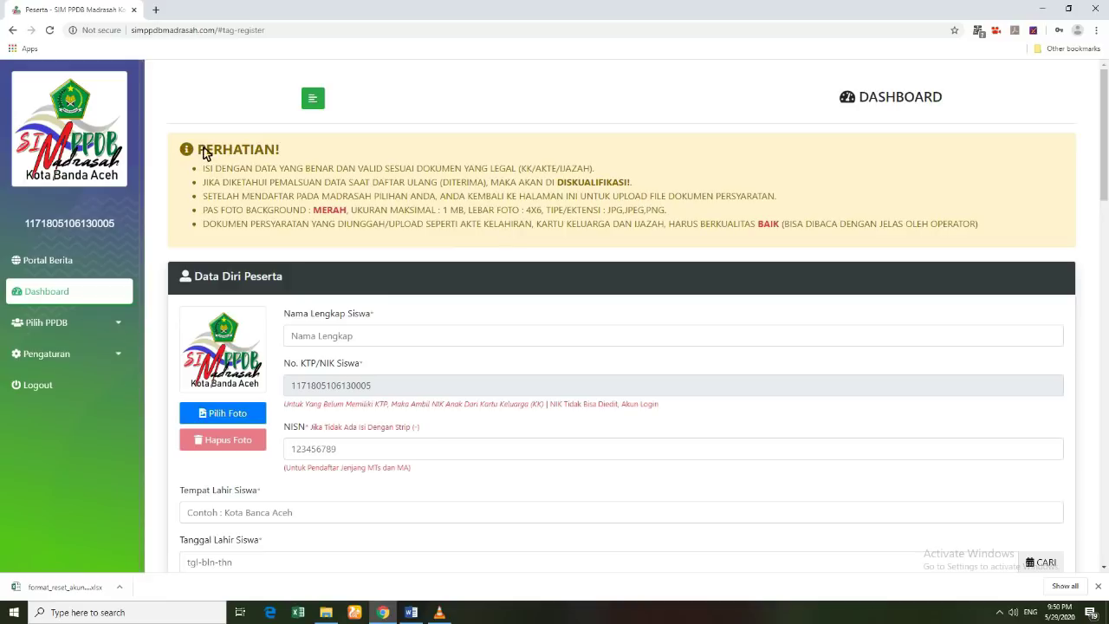
left_click_drag(227, 152, 360, 249)
scroll(381, 248, "down", 1)
left_click(376, 222)
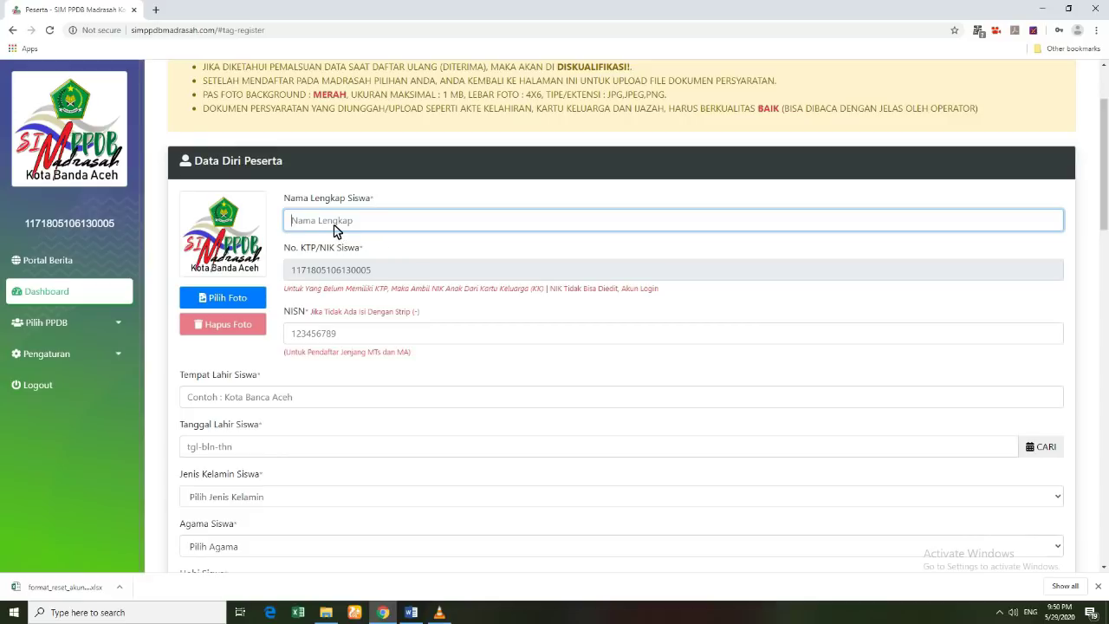
Step: Type the student's full name into Nama Lengkap Siswa
scroll(336, 231, "up", 2)
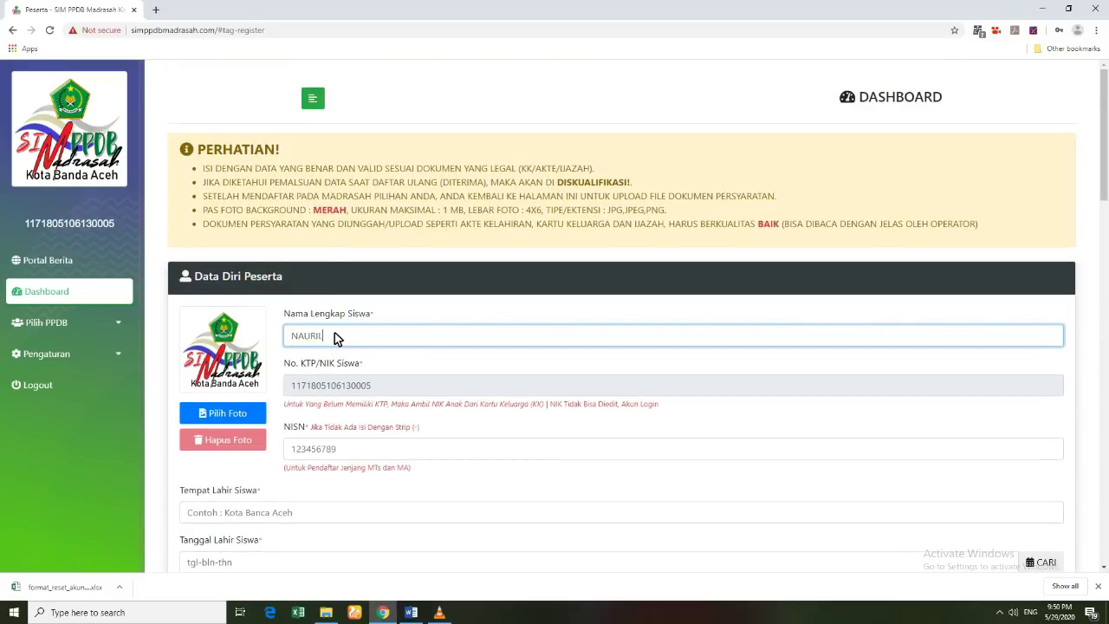
scroll(355, 354, "down", 1)
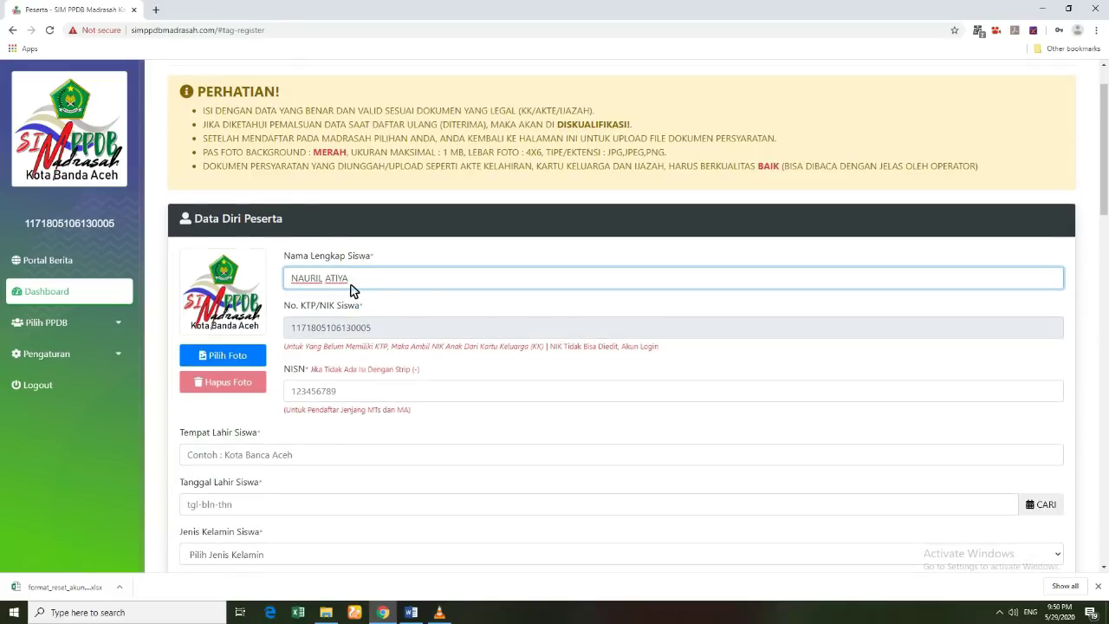
left_click(349, 331)
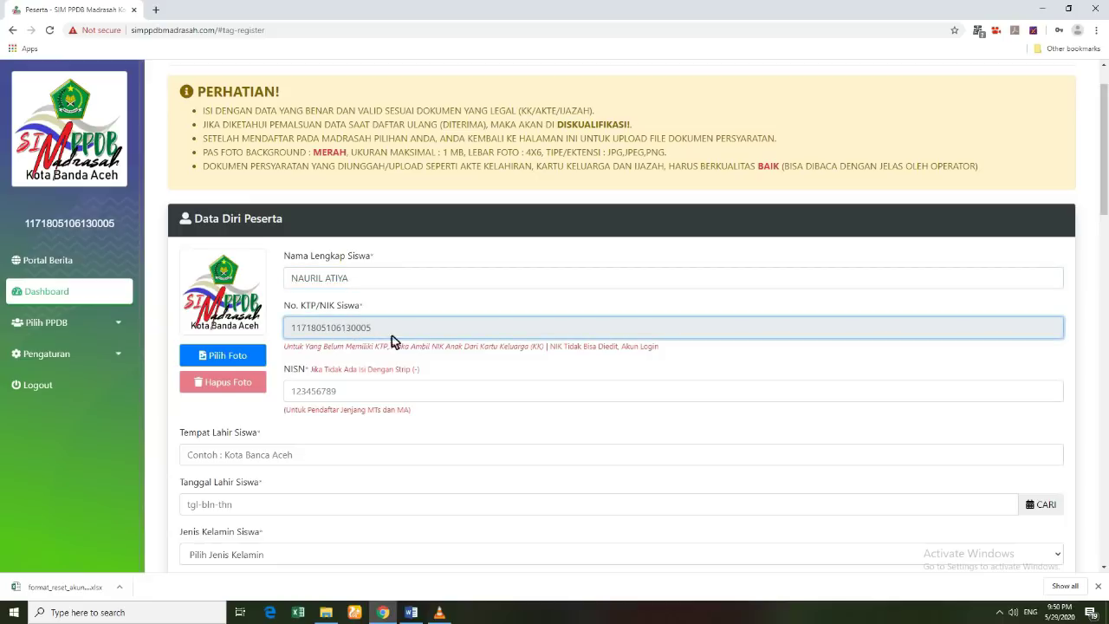
Step: Set the NISN field to a dash (-)
left_click(350, 389)
scroll(352, 385, "down", 1)
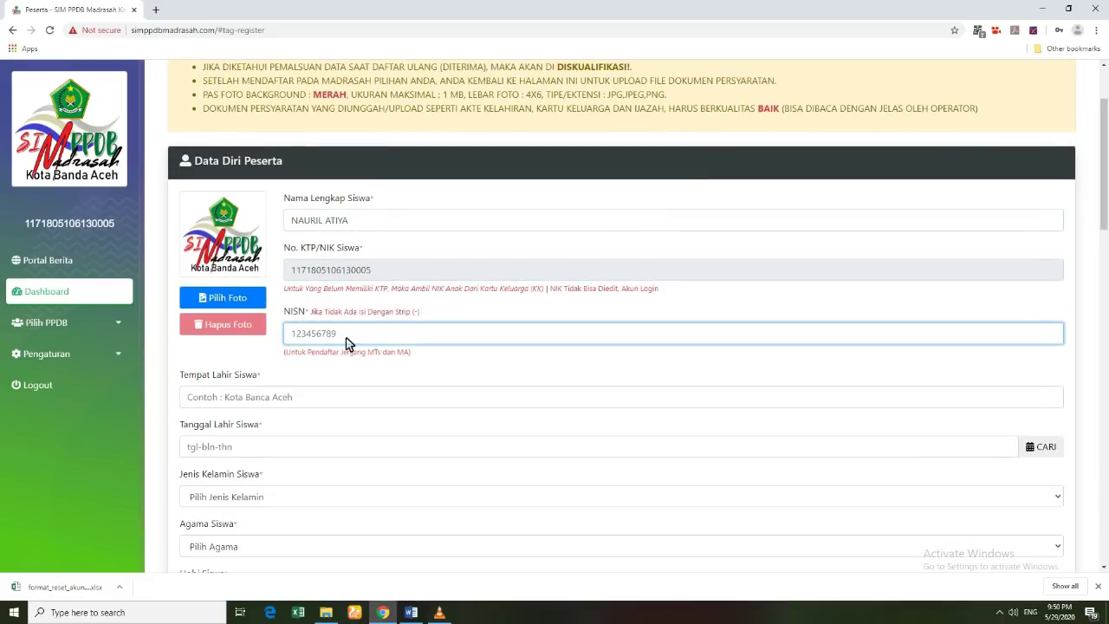
type("-")
Step: Enter 'Kota Banda Aceh' as Tempat Lahir Siswa, fixing the typo
scroll(294, 371, "down", 2)
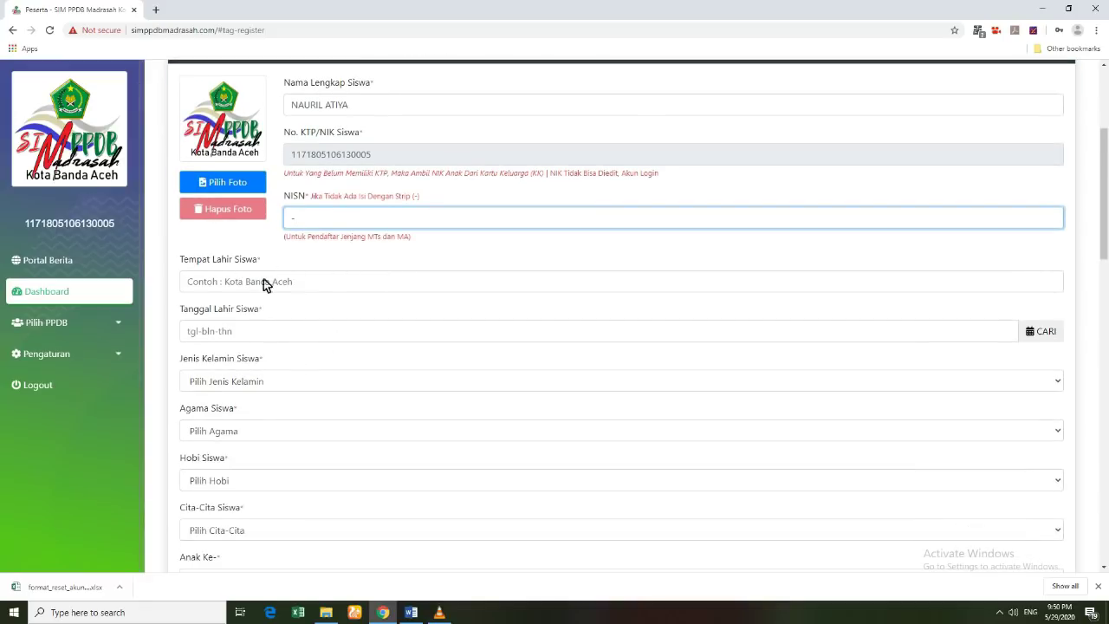
left_click(216, 284)
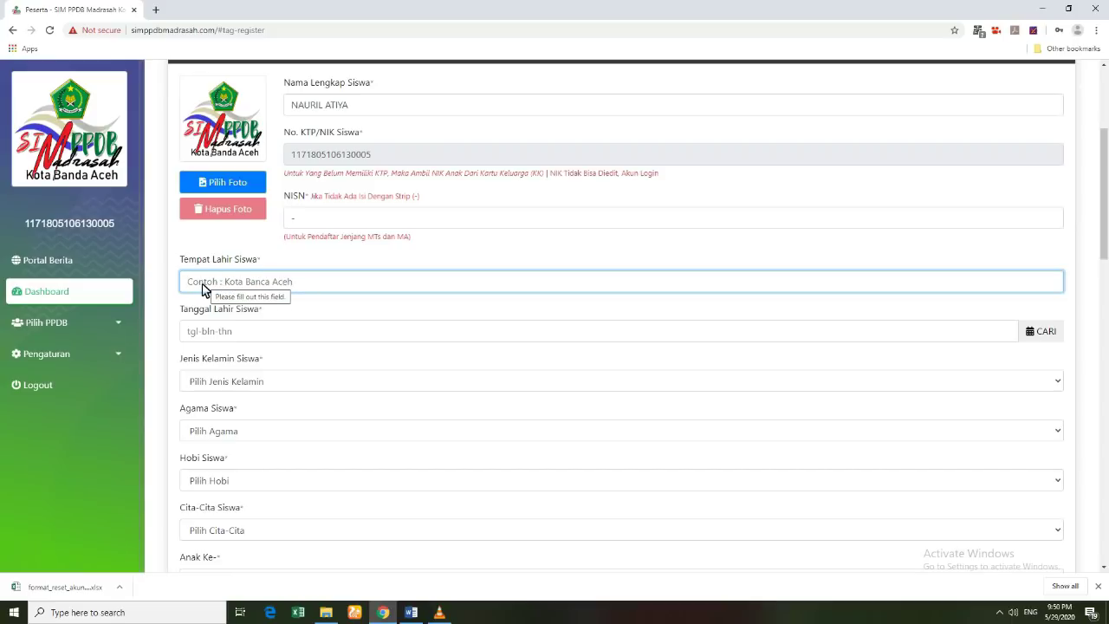
type("Kota")
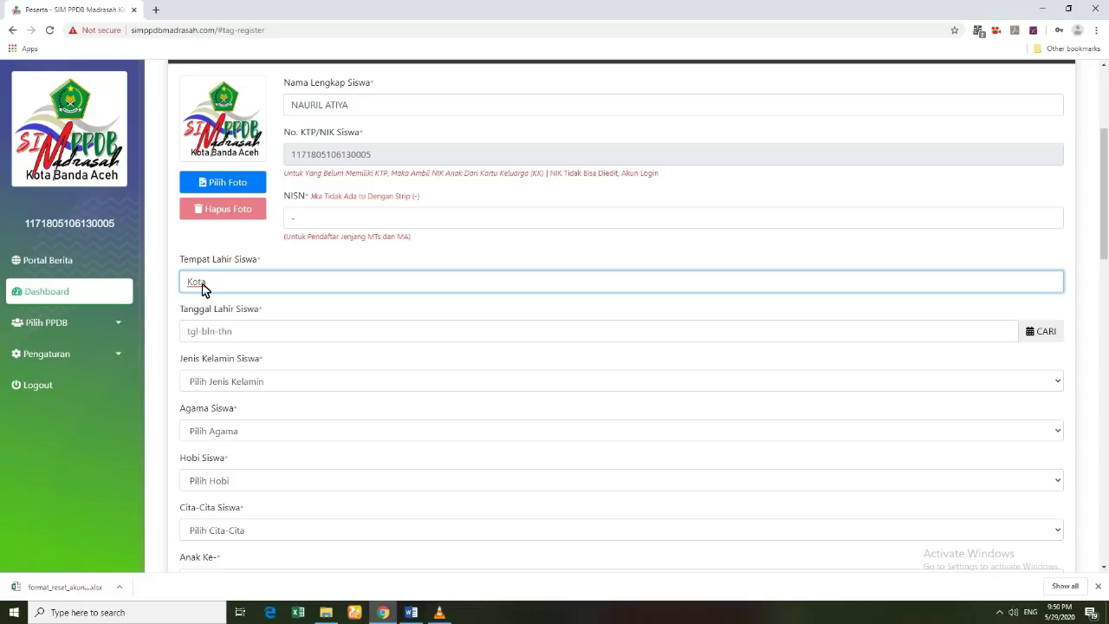
type("BANDA")
key("BackSpace")
key("BackSpace")
key("BackSpace")
key("BackSpace")
type("anda Aceh")
left_click(232, 333)
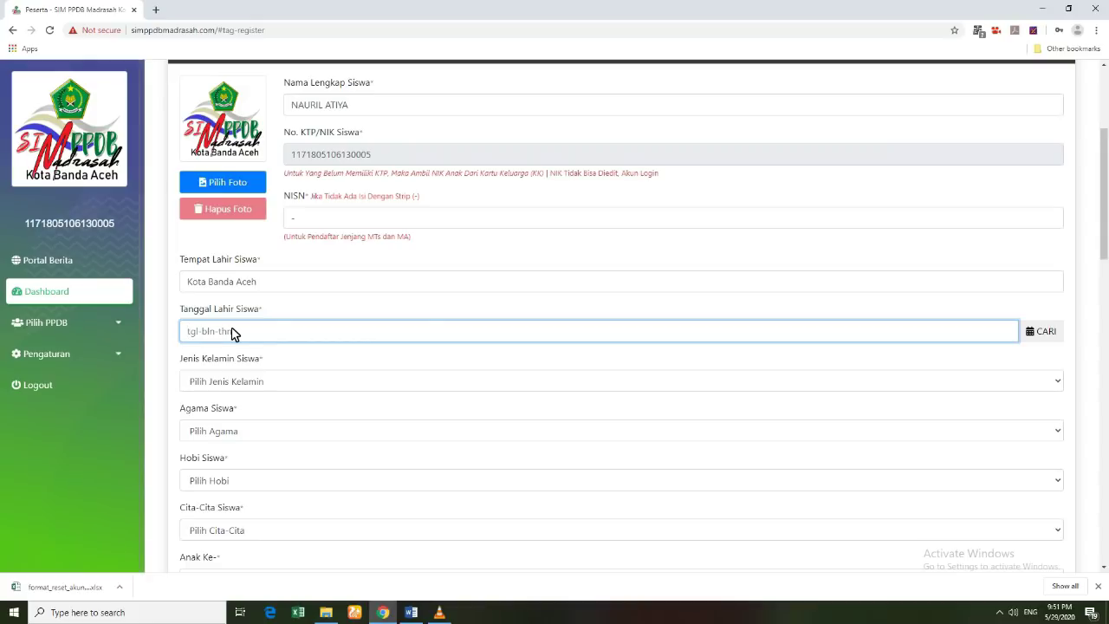
Step: Pick 11 June 2013 in the birth-date calendar
left_click(1046, 333)
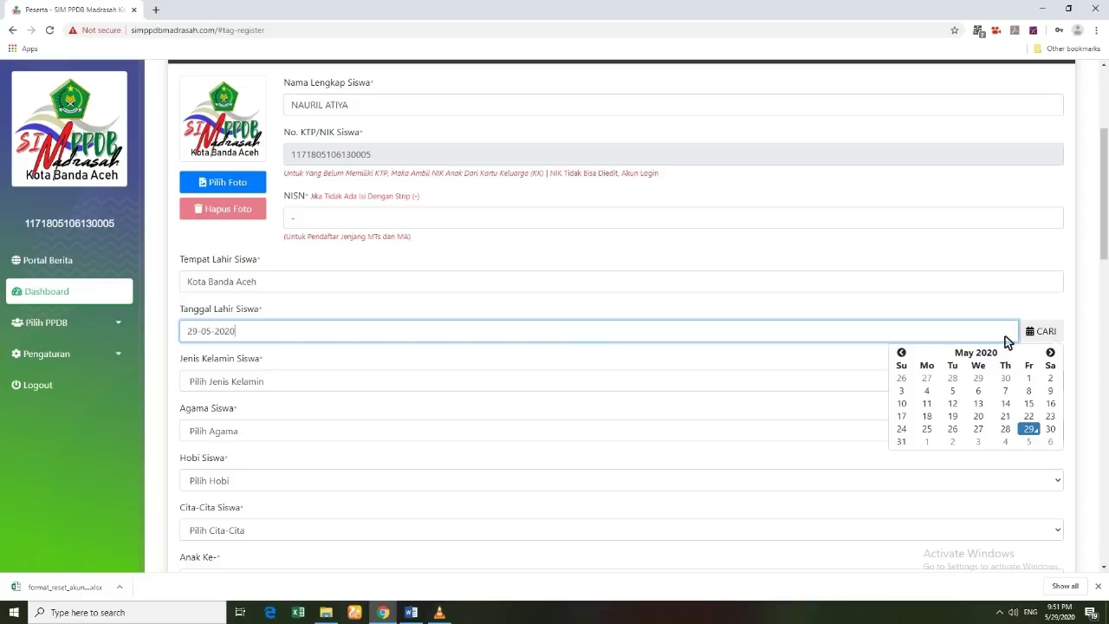
left_click(958, 353)
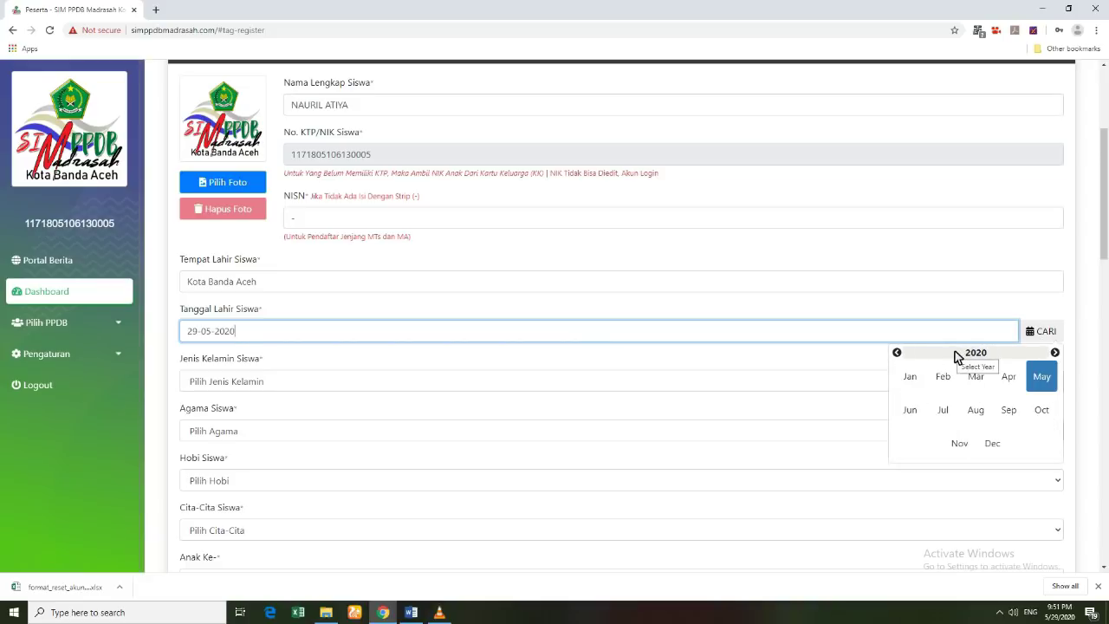
left_click(901, 354)
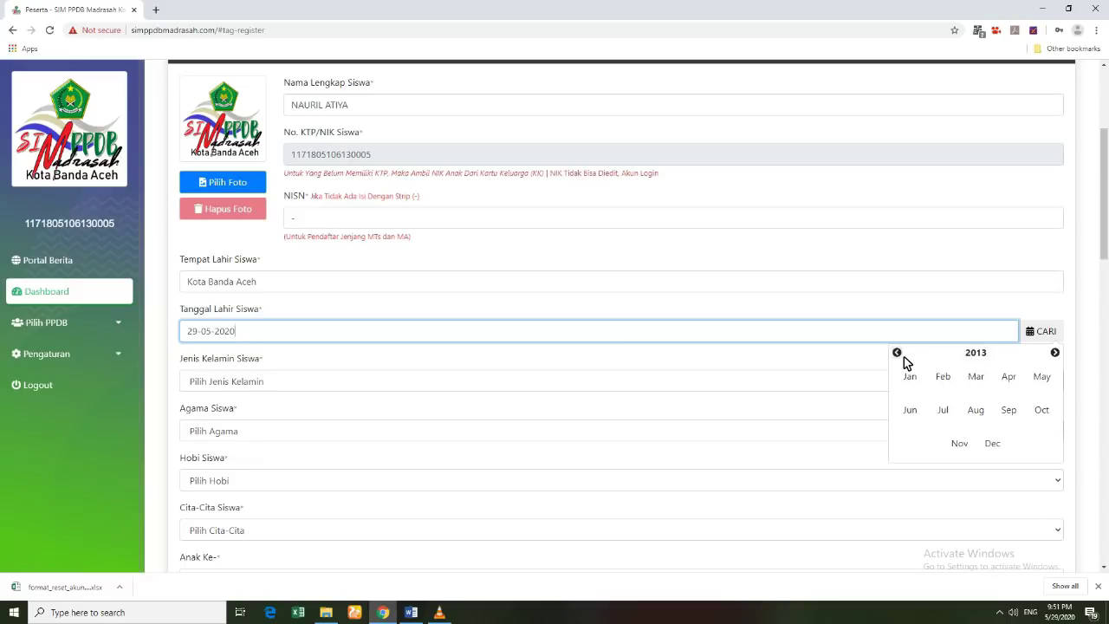
left_click(977, 357)
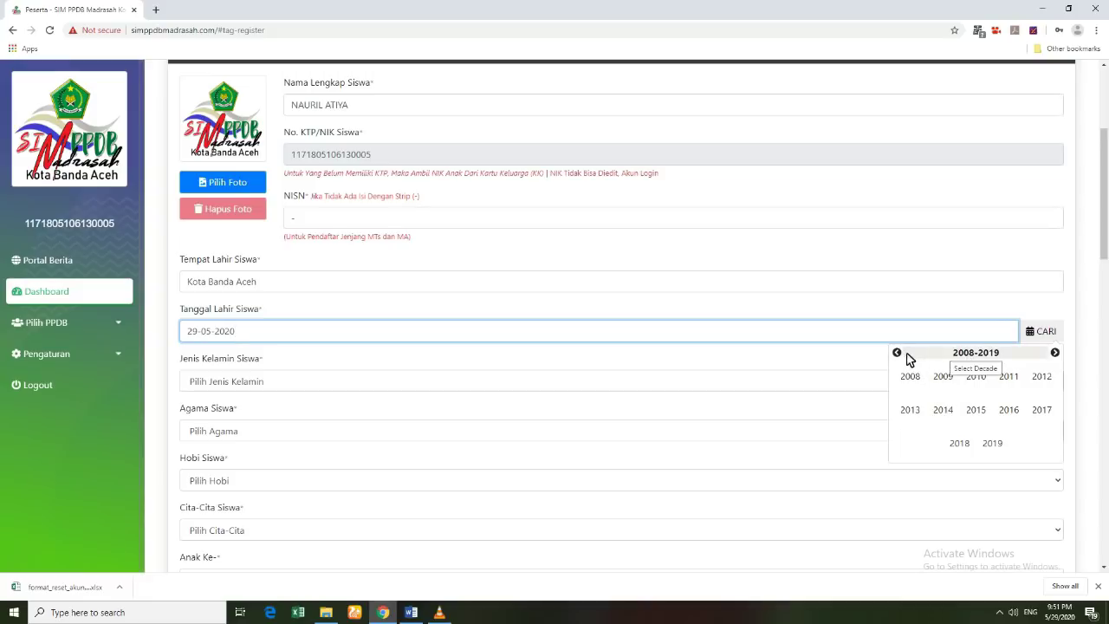
left_click(916, 413)
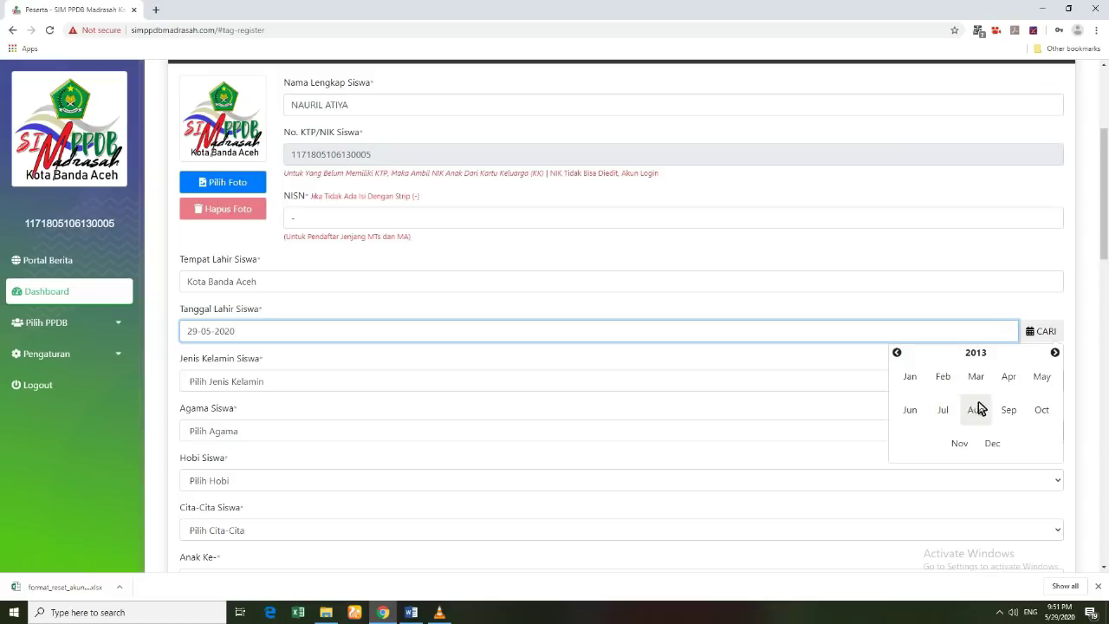
left_click(919, 414)
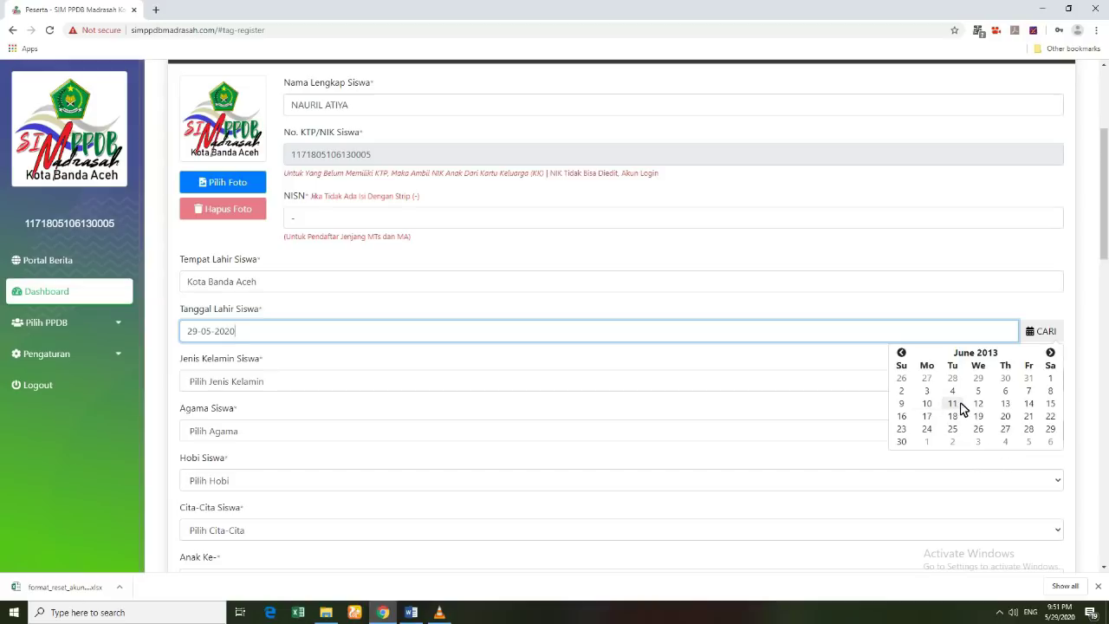
left_click(957, 404)
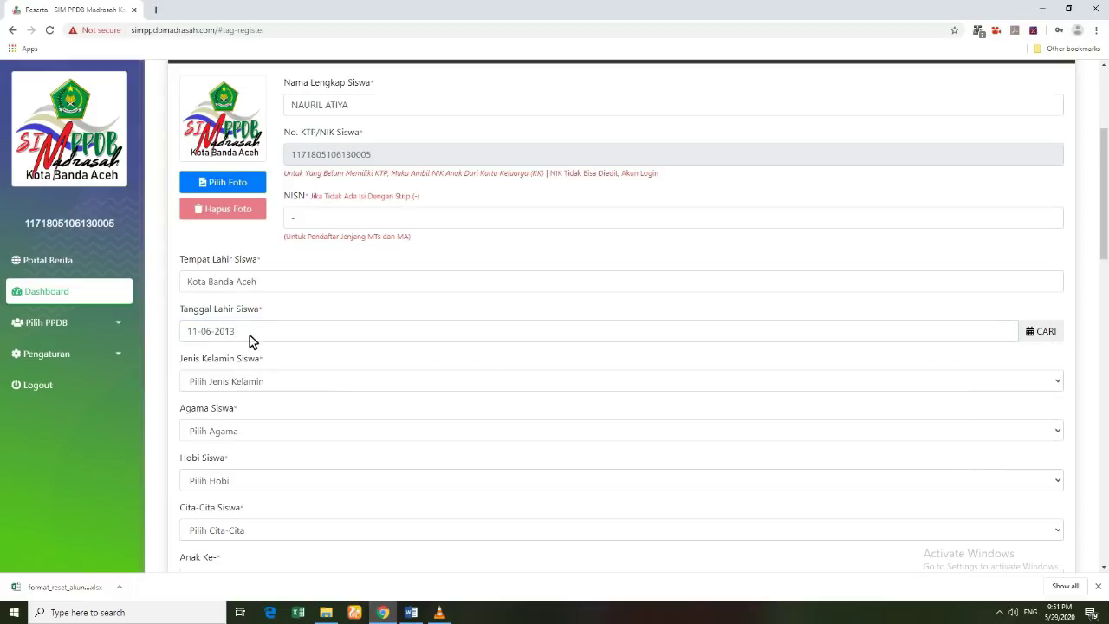
left_click(249, 383)
Step: Choose gender Perempuan, religion Islam, hobby Membaca and aspiration Guru/Dosen
left_click(223, 424)
left_click(227, 431)
left_click(227, 460)
left_click(220, 479)
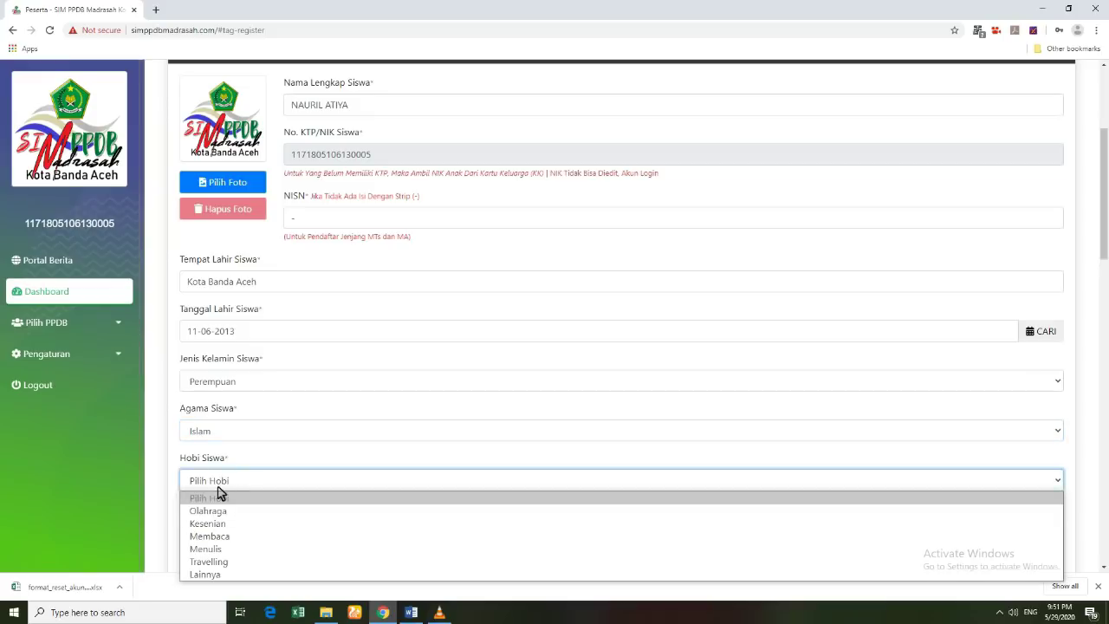
left_click(220, 536)
scroll(230, 525, "down", 1)
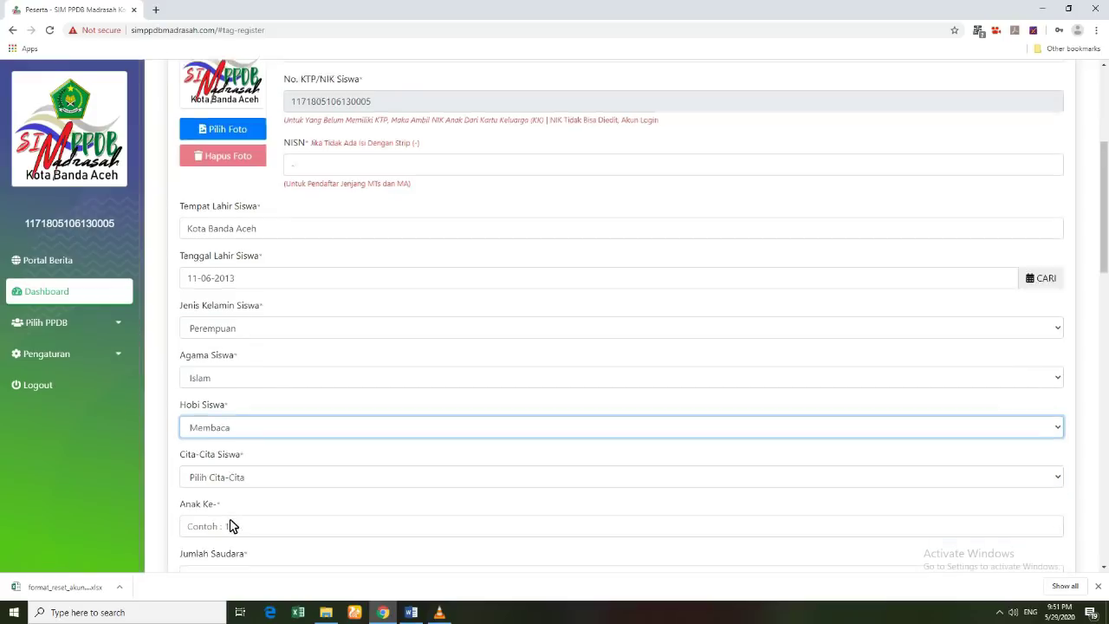
left_click(217, 414)
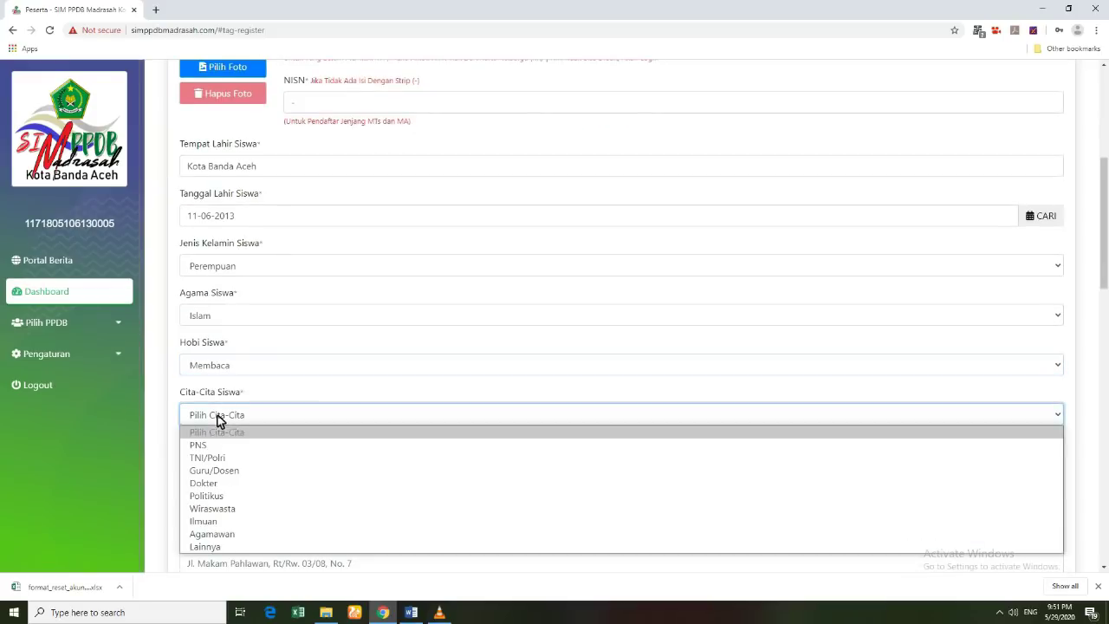
left_click(218, 472)
Step: Set Anak Ke to 1 and Jumlah Saudara to 2
left_click(221, 469)
type("1")
left_click(218, 514)
type("2")
scroll(220, 517, "down", 3)
left_click(229, 460)
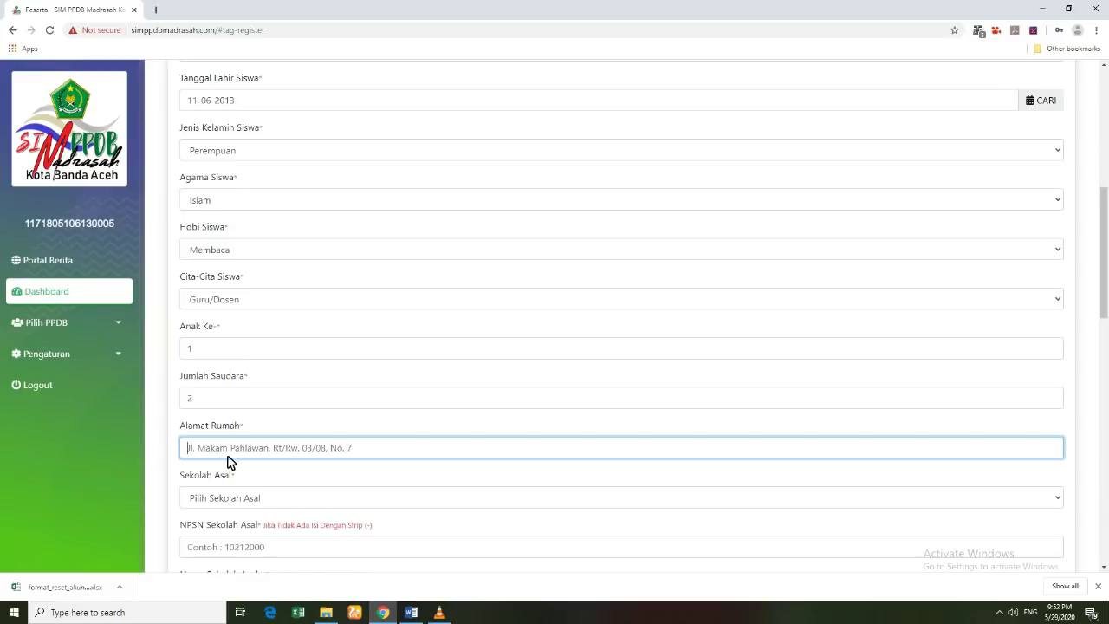
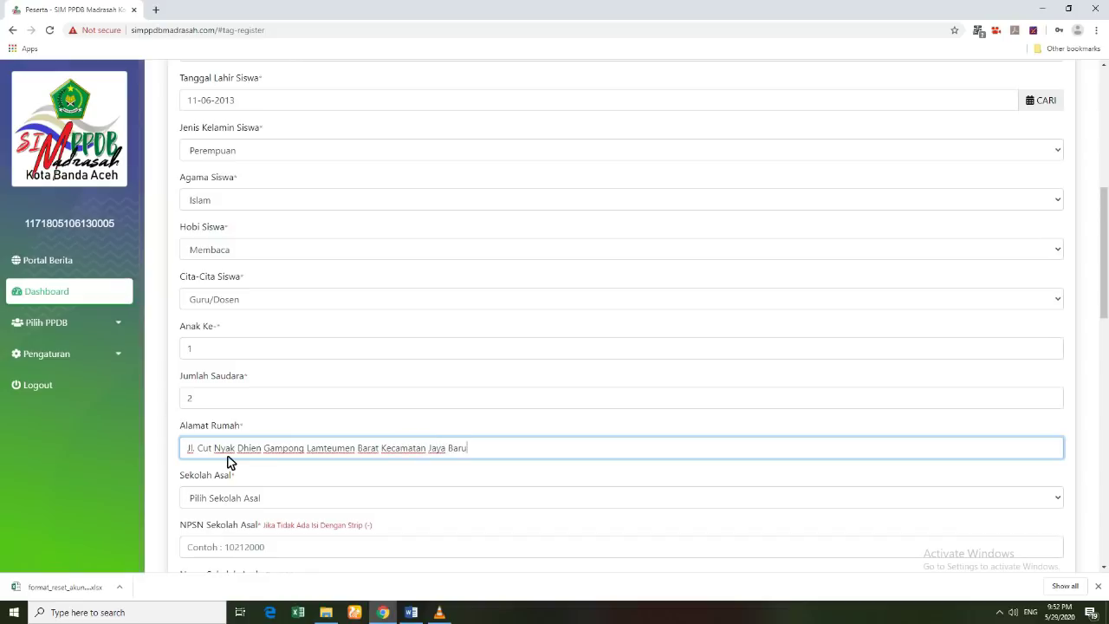
Step: Choose TK as the Sekolah Asal school type
left_click(224, 499)
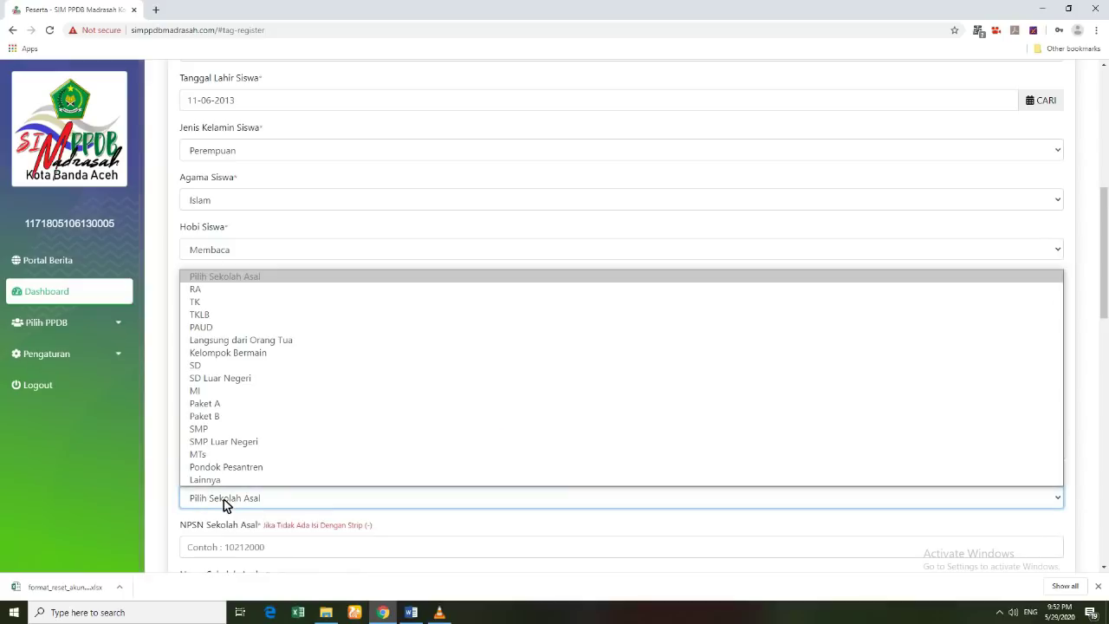
left_click(213, 302)
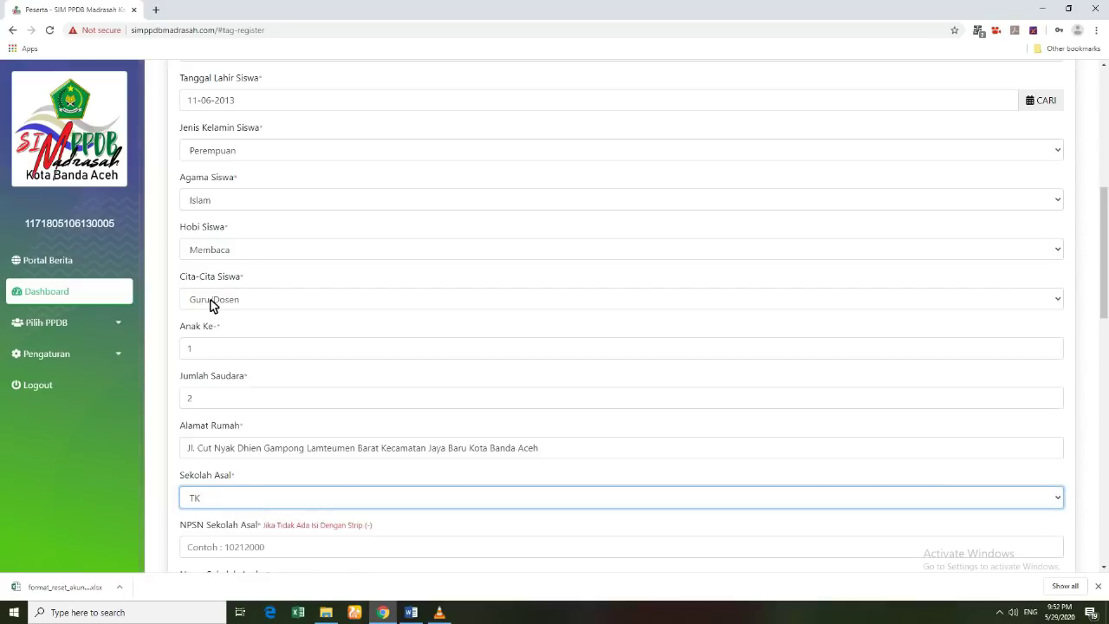
scroll(221, 505, "down", 1)
left_click(223, 493)
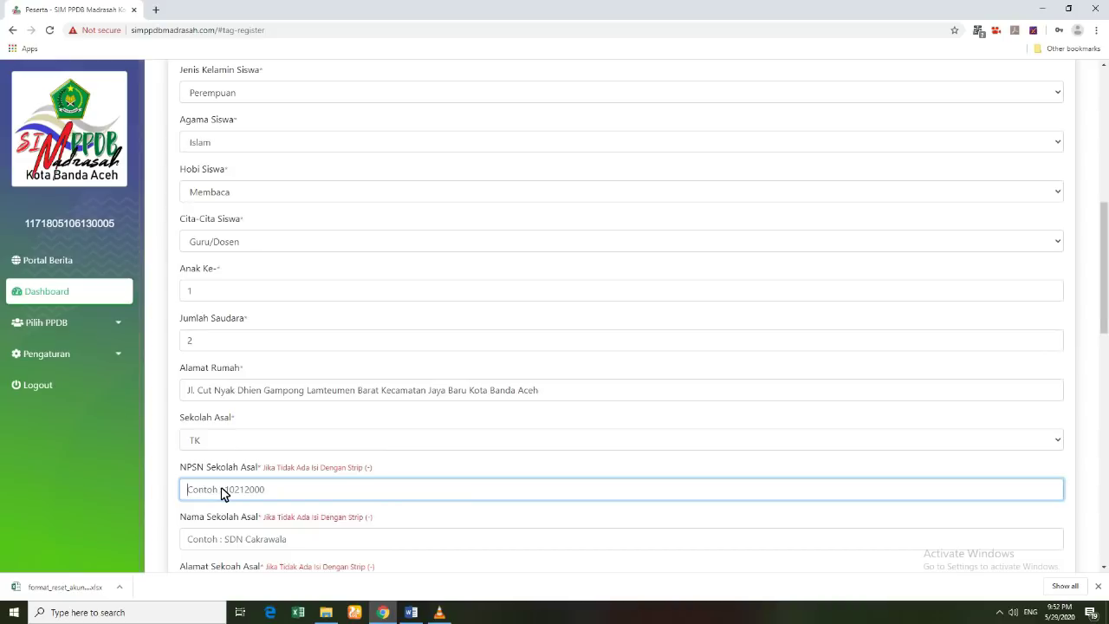
Step: Enter previous school NPSN 30207058 and school name TK KEUMALA BHAYANGKARI
type("30207058")
scroll(233, 494, "down", 1)
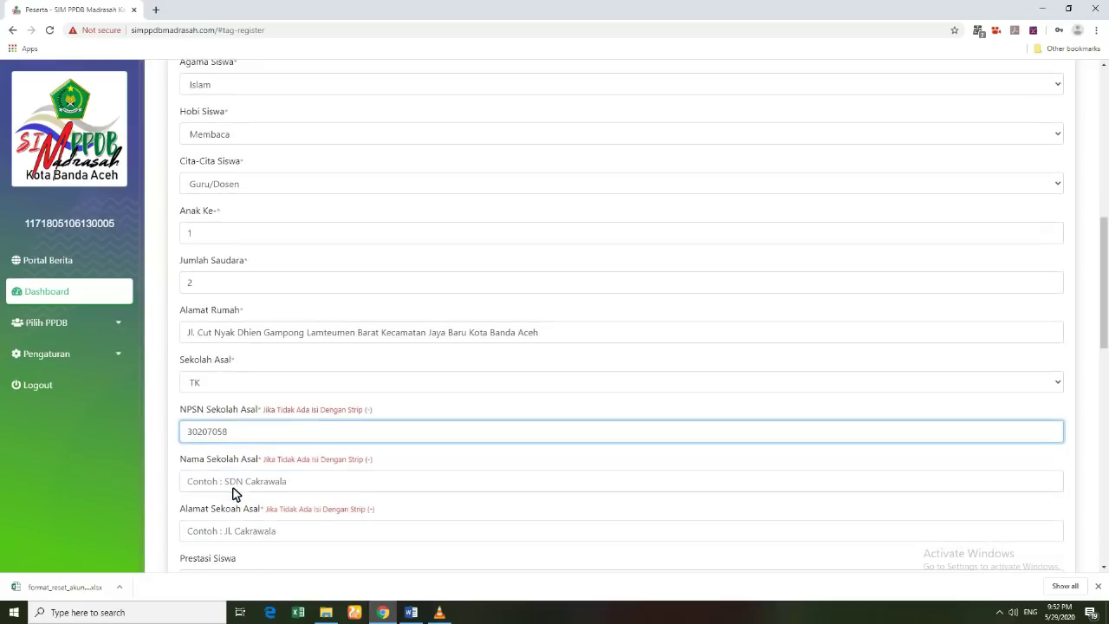
scroll(231, 442, "down", 3)
left_click(235, 312)
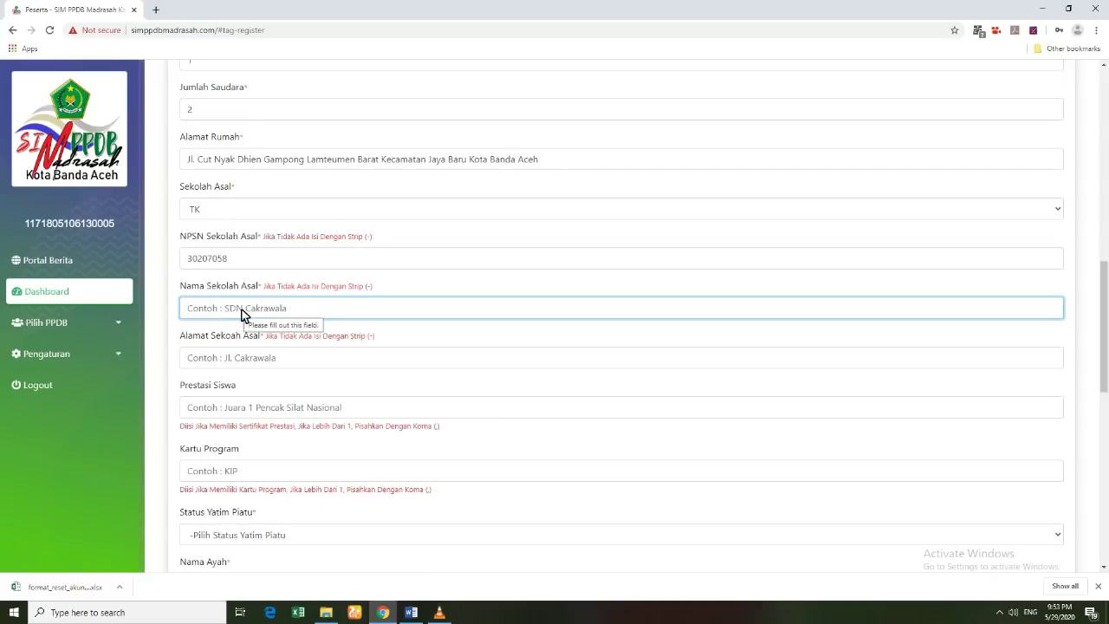
left_click(238, 264)
left_click(239, 312)
type("TK KEUMALA BHAYANGKARI")
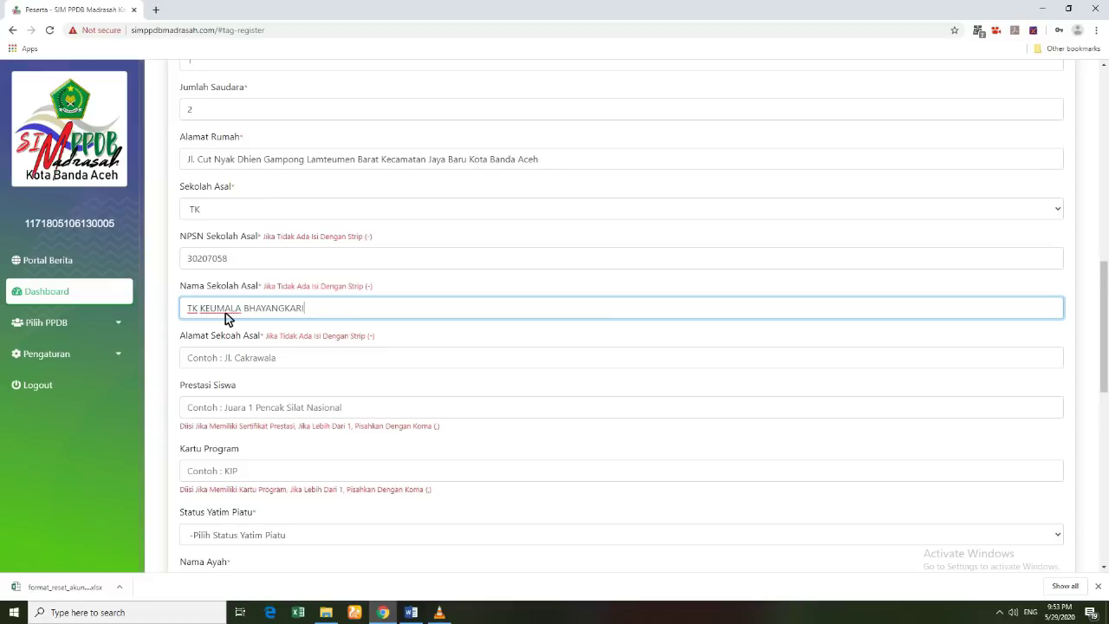
Step: Copy the home address into the previous school's address, replacing the wrongly pasted value
left_click(258, 362)
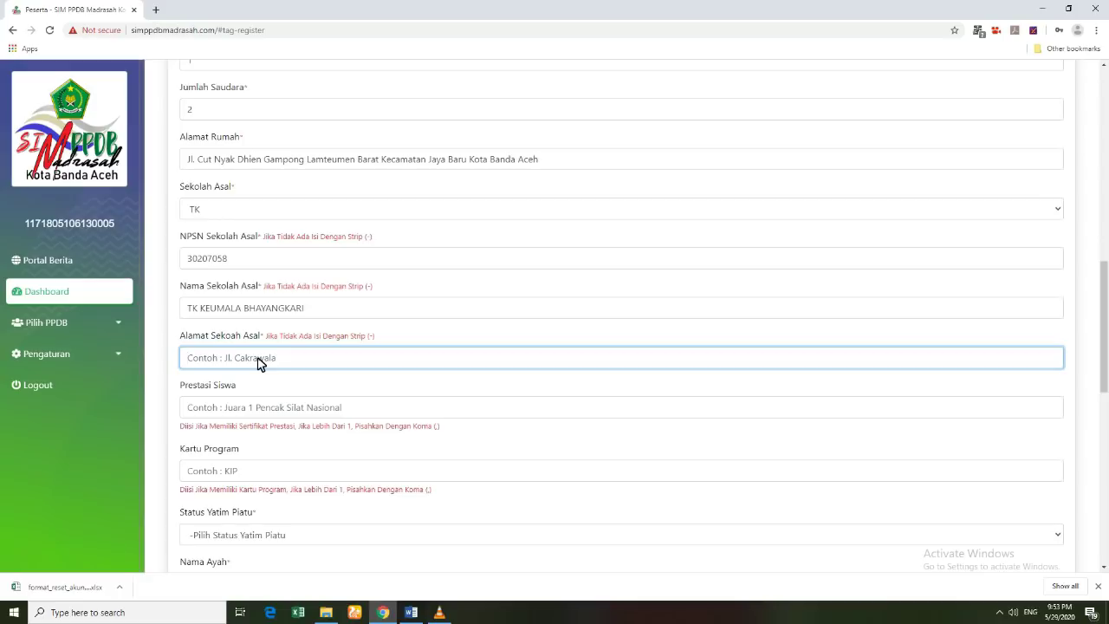
left_click(208, 162)
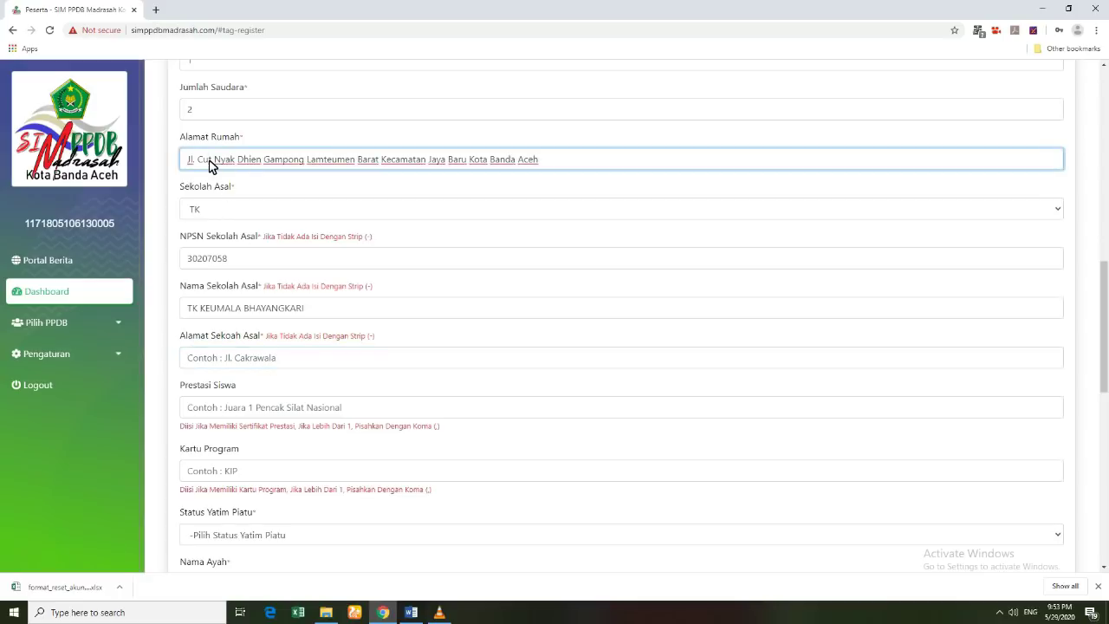
triple_click(208, 161)
left_click(224, 358)
key("ctrl+v")
left_click(239, 163)
triple_click(239, 163)
key("ctrl+c")
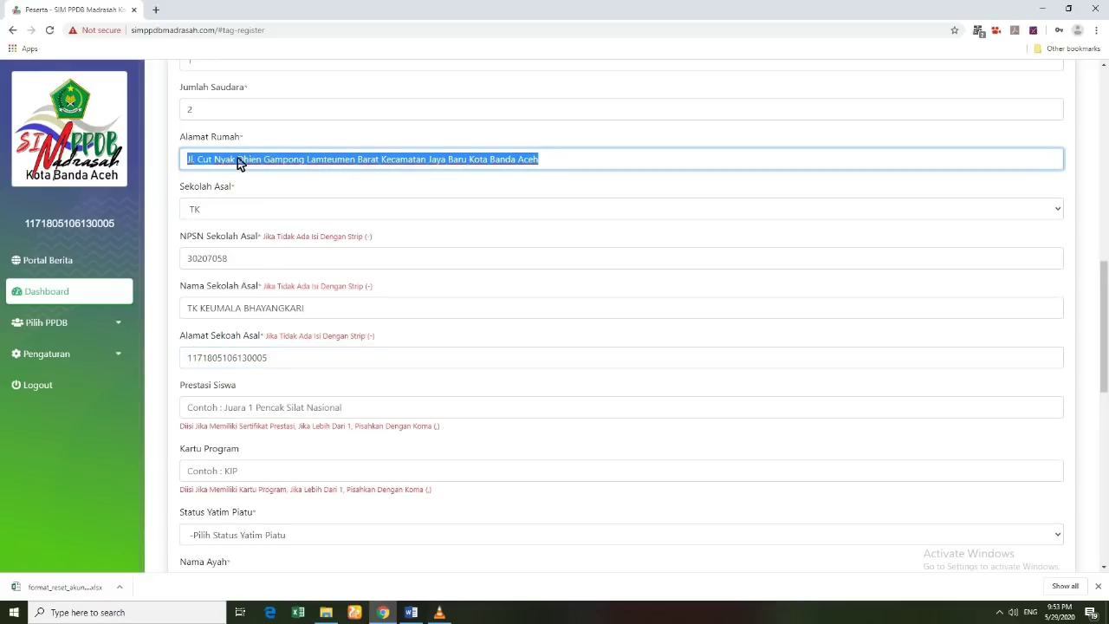
left_click_drag(282, 358, 180, 359)
key("ctrl+v")
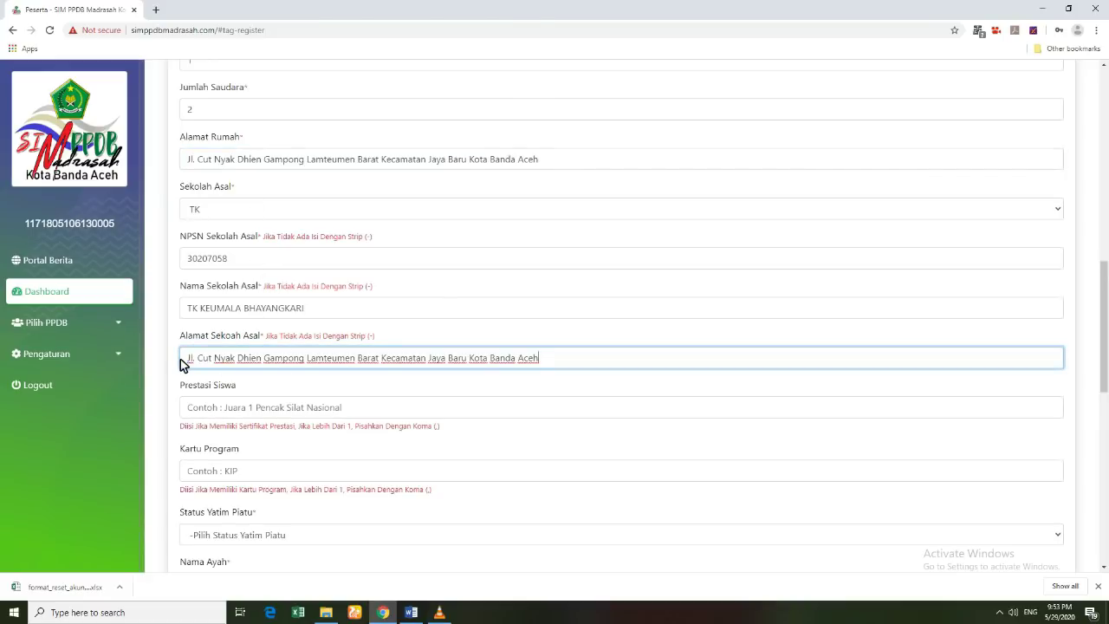
Step: Enter achievements 'Juara 1 Lomba Mewarnai Tingkat RA/TK Se-Kota Banda Aceh Tahun 2019, Juara 1 Lomba Tilawah anak-anak'
left_click(234, 409)
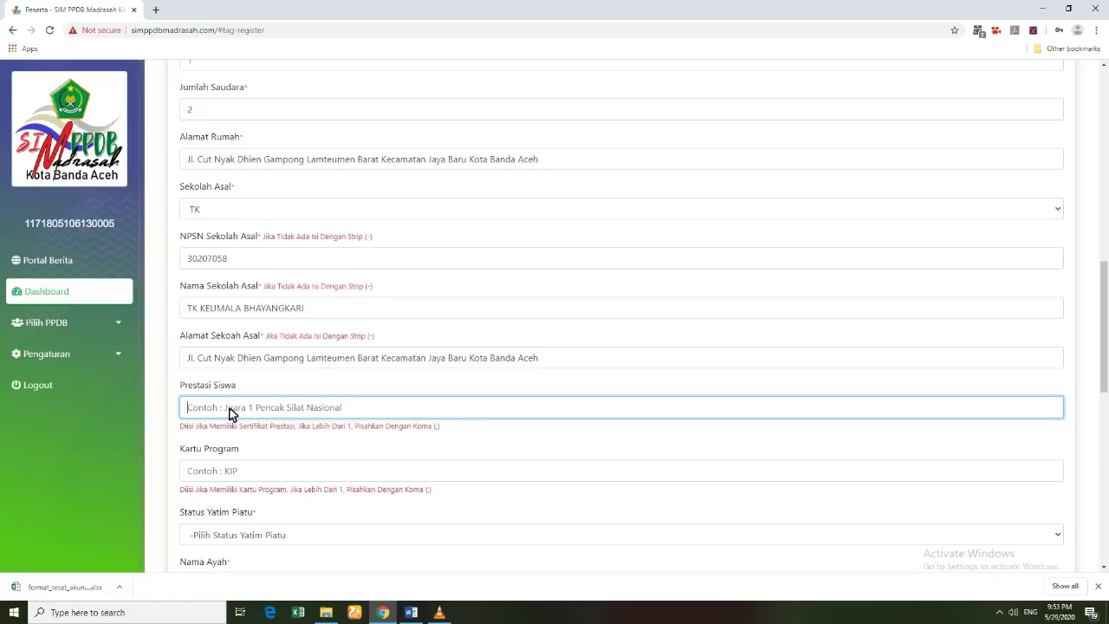
type("Juara 1 Lomba Mewarnai Tingkat ")
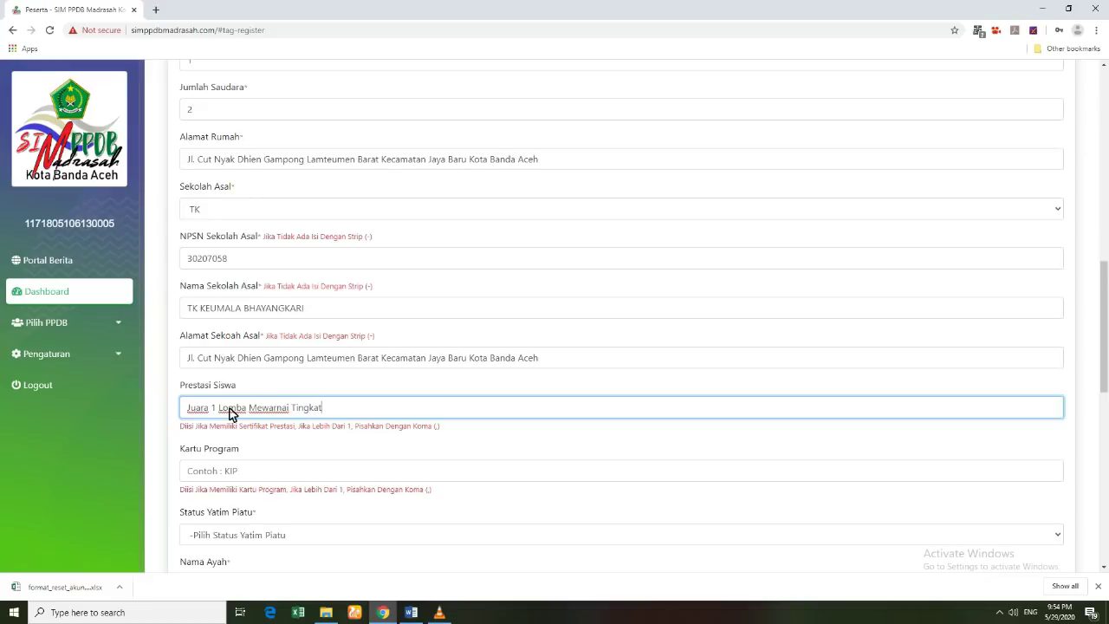
type("RA/TK se- Kota Band")
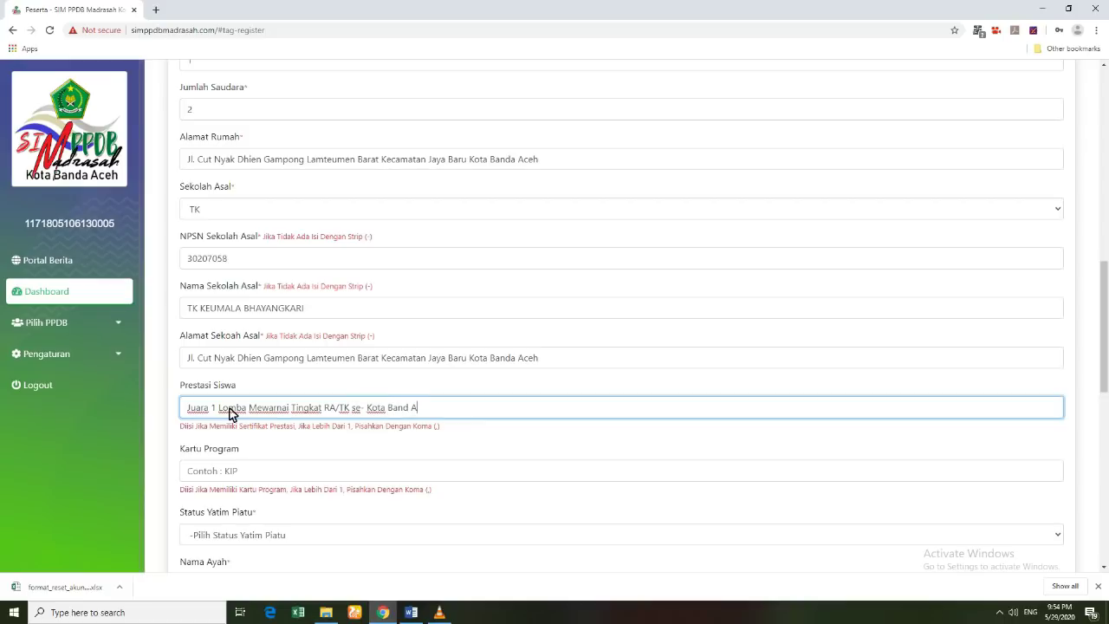
type("A")
type("a Aceh Tahun 2019")
double_click(355, 408)
type("S")
key("BackSpace")
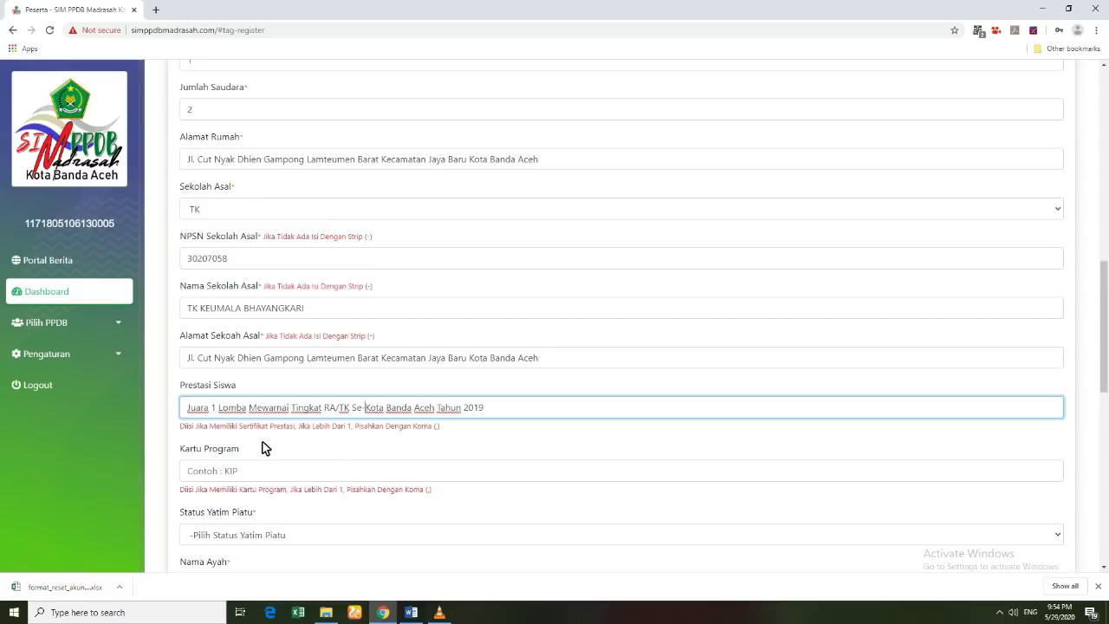
scroll(264, 448, "down", 1)
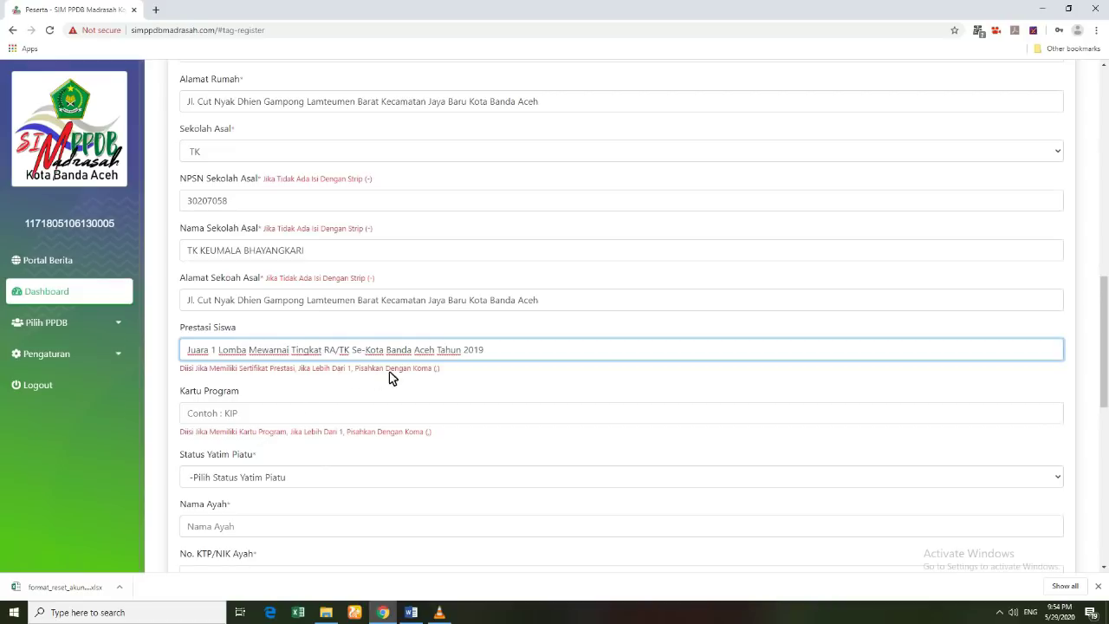
left_click(487, 355)
type(", Juara 1 Lomba Tilawah anak-anak")
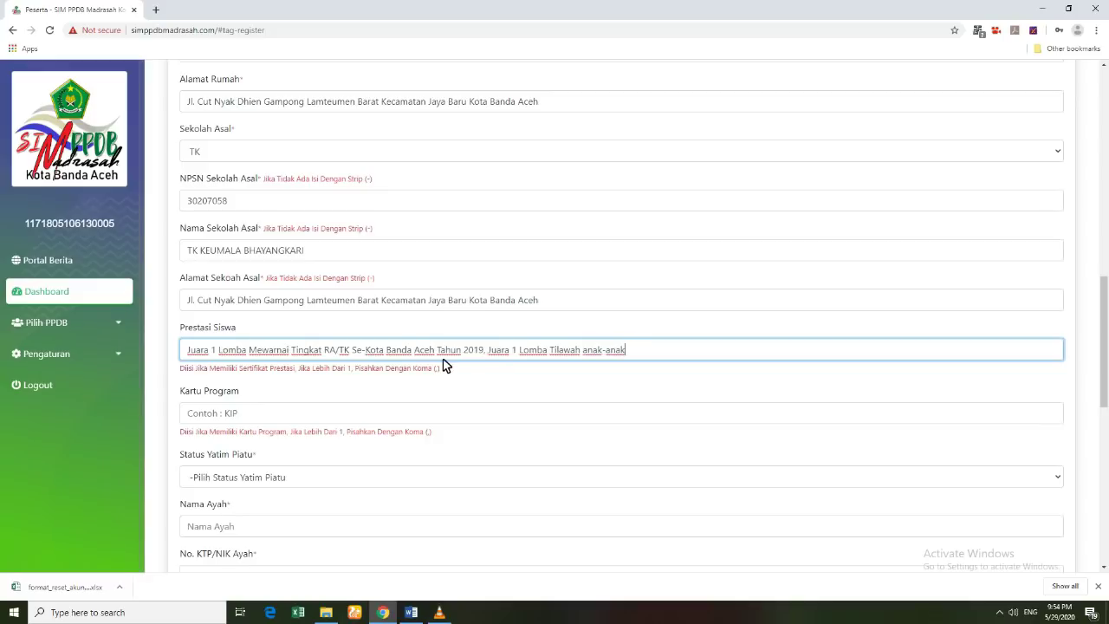
left_click(245, 415)
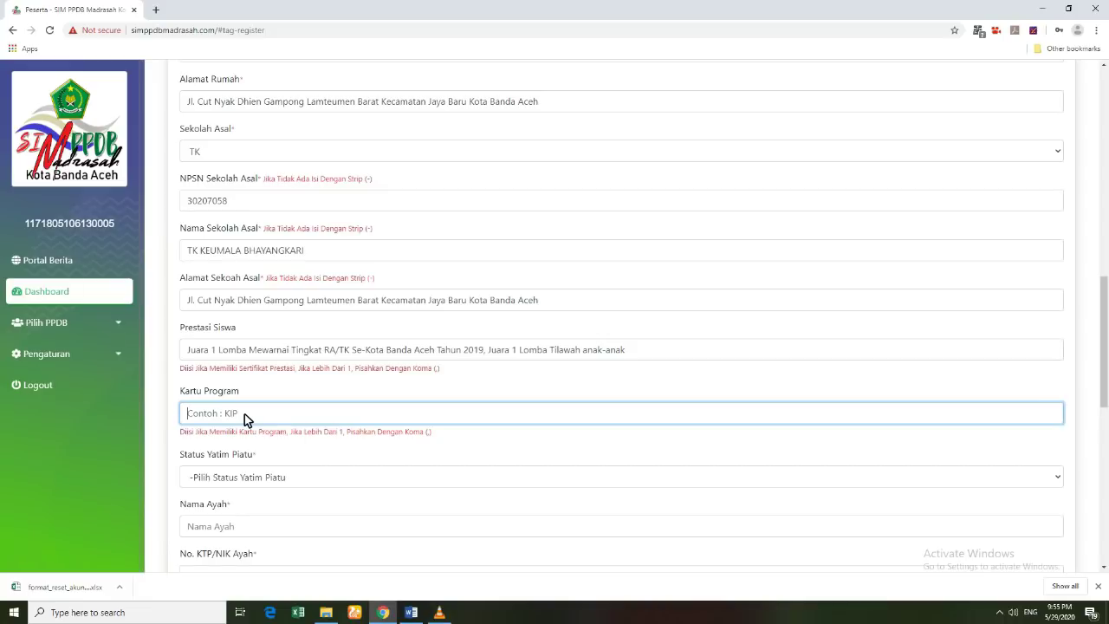
Step: Enter '-' as the program card and set orphan status to Tidak
type("-")
left_click(247, 481)
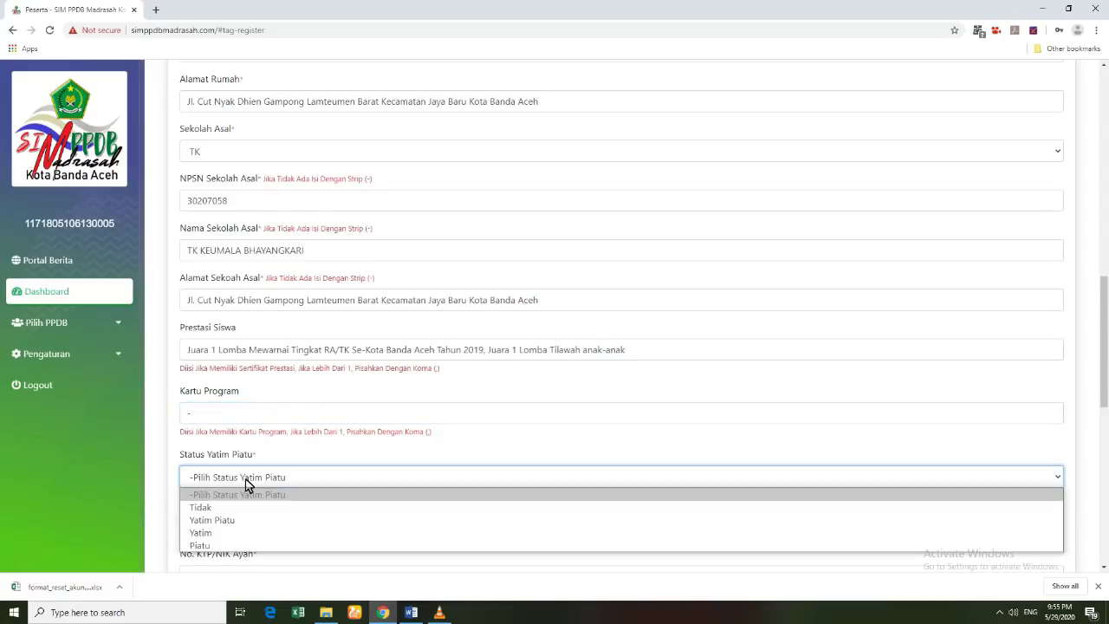
left_click(220, 508)
scroll(234, 502, "down", 2)
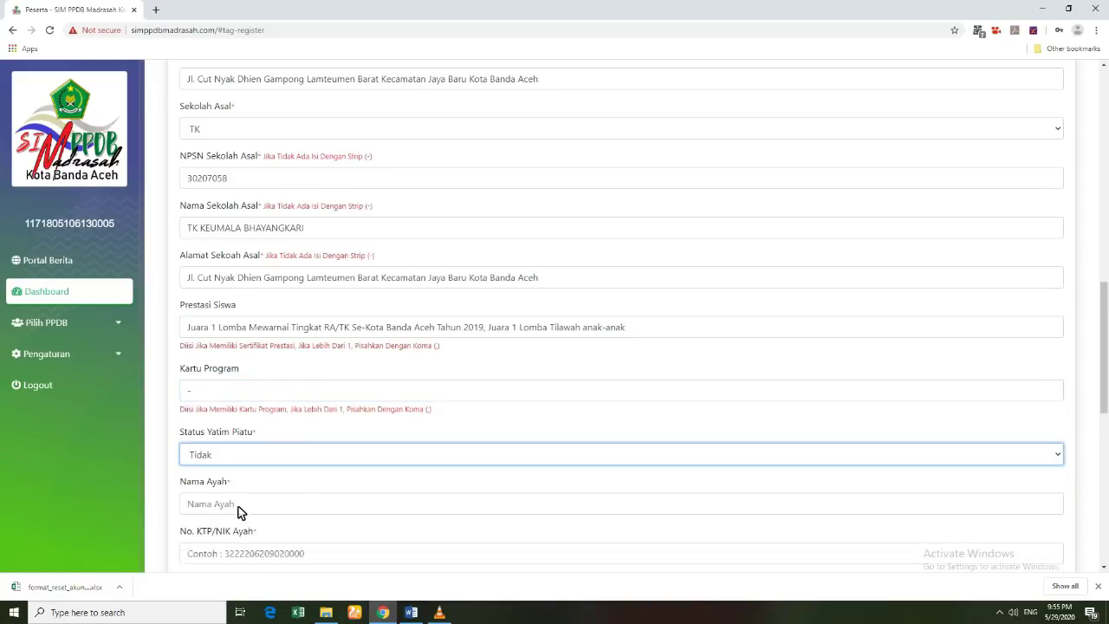
Step: Fill in the father's name, his NIK number, and birthplace SUKABUMI
left_click(225, 419)
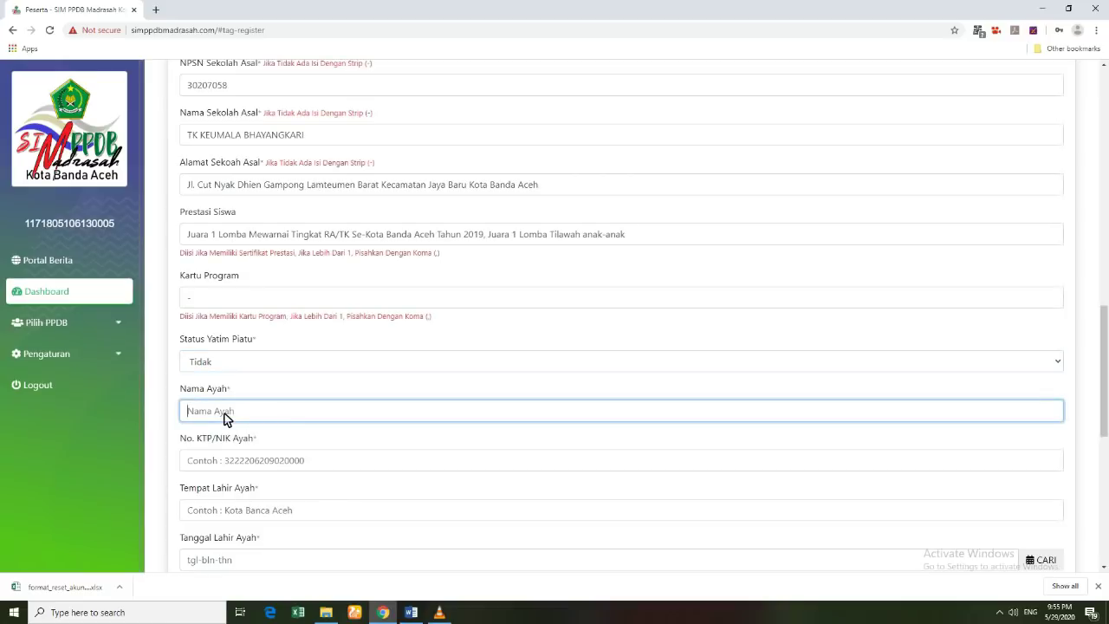
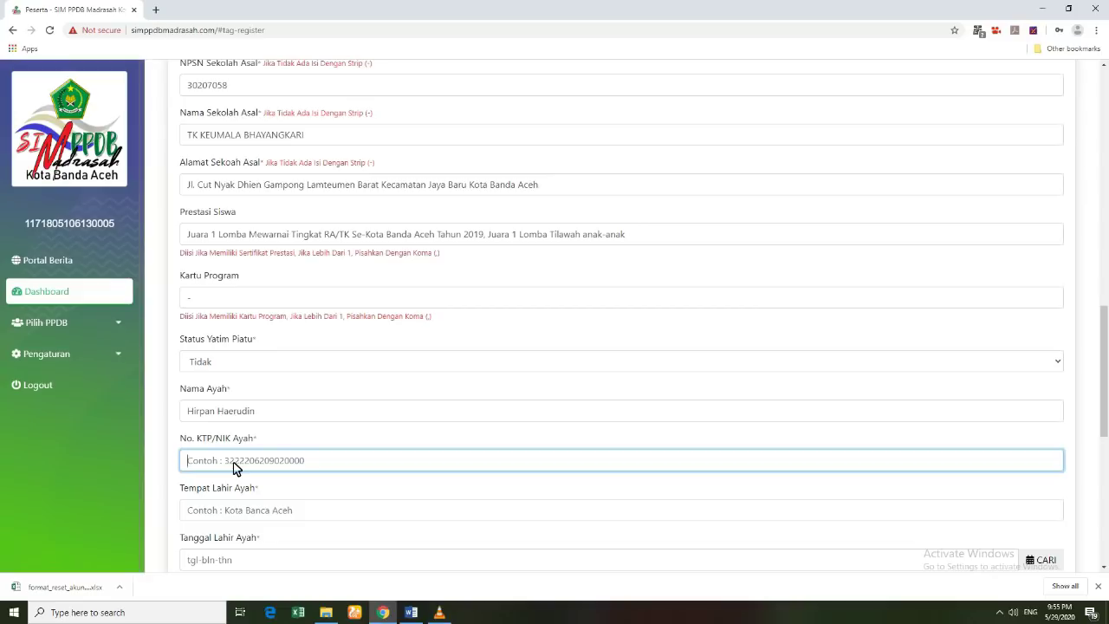
left_click(241, 518)
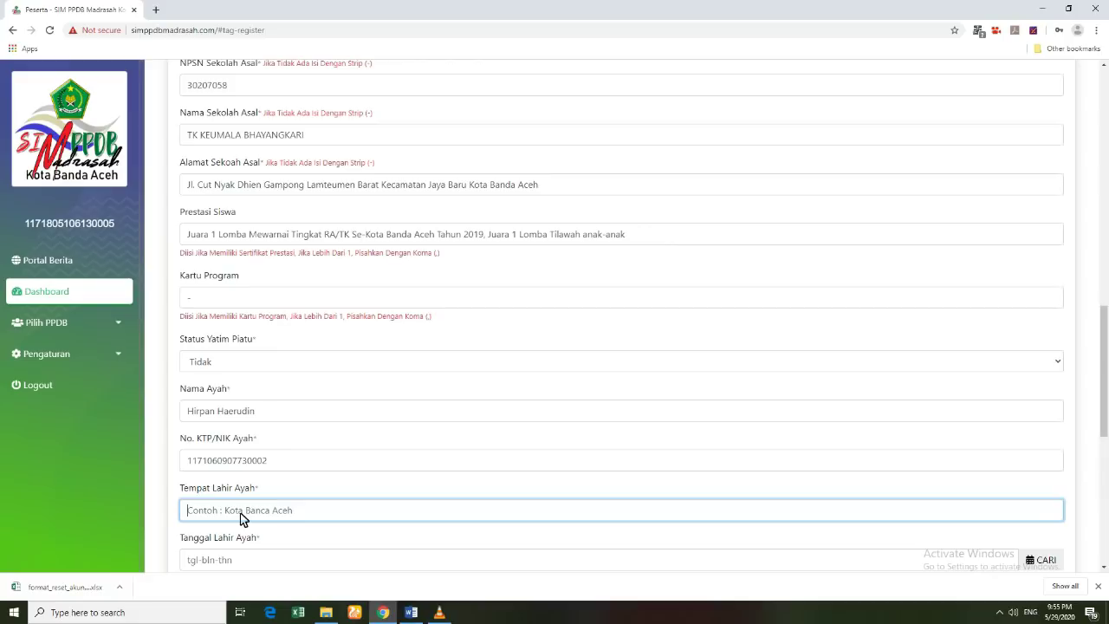
scroll(242, 517, "down", 1)
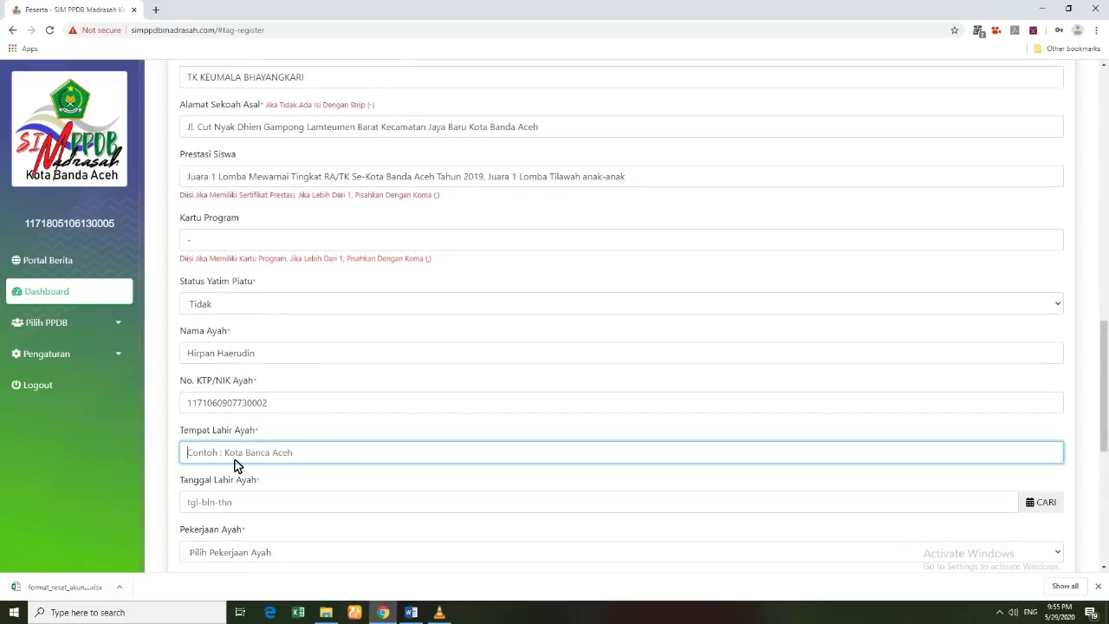
type("SUKABUMI")
scroll(234, 459, "down", 3)
left_click(219, 334)
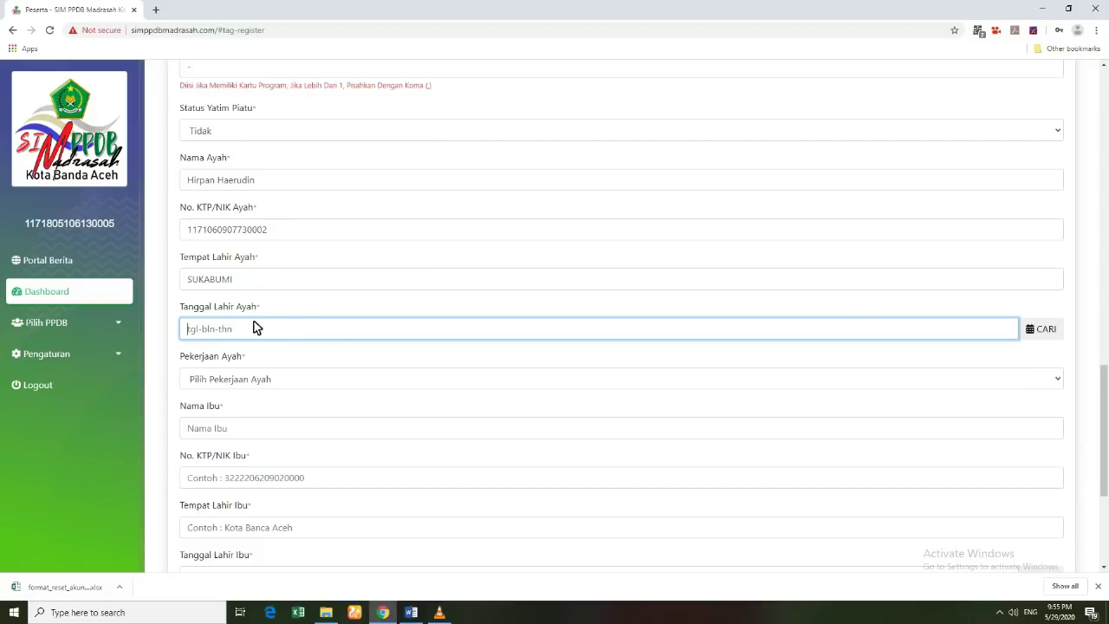
left_click(1045, 329)
left_click(964, 357)
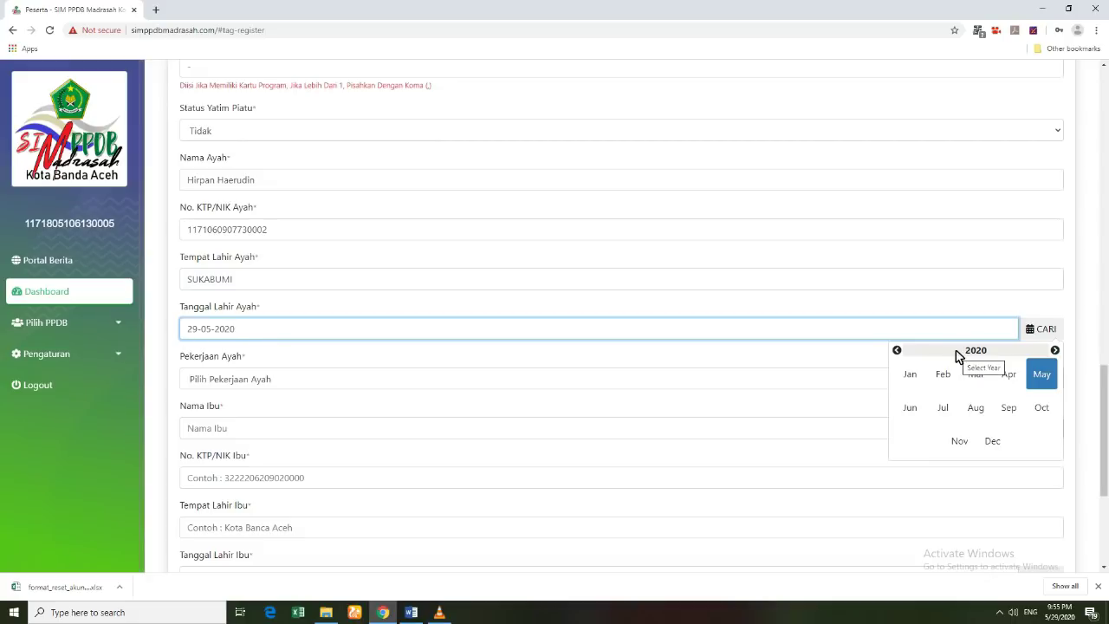
left_click(958, 354)
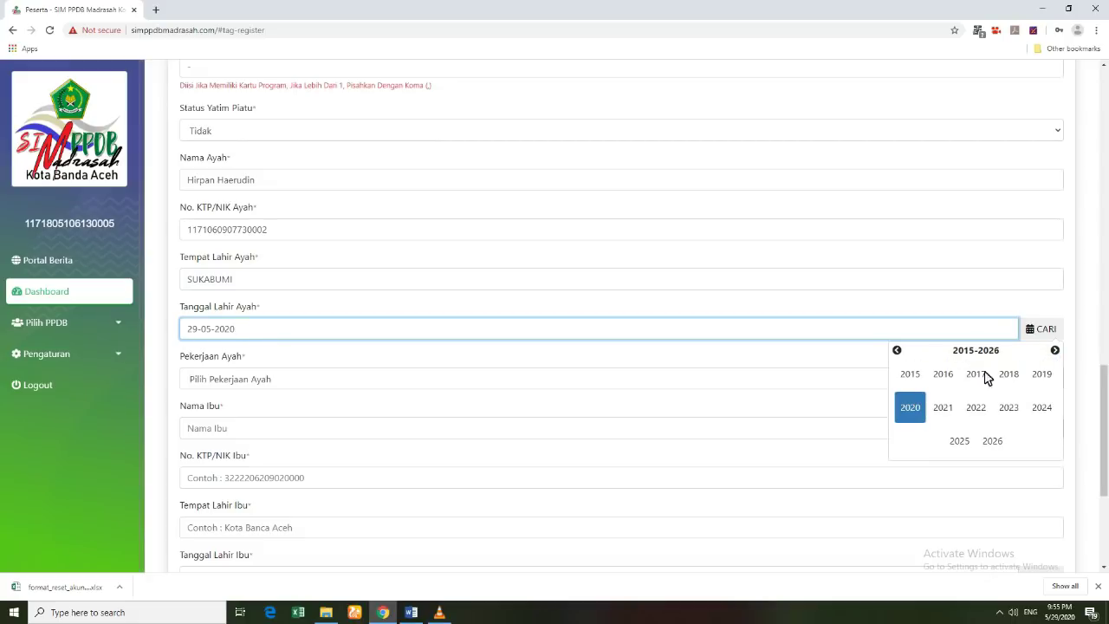
left_click(898, 350)
double_click(897, 350)
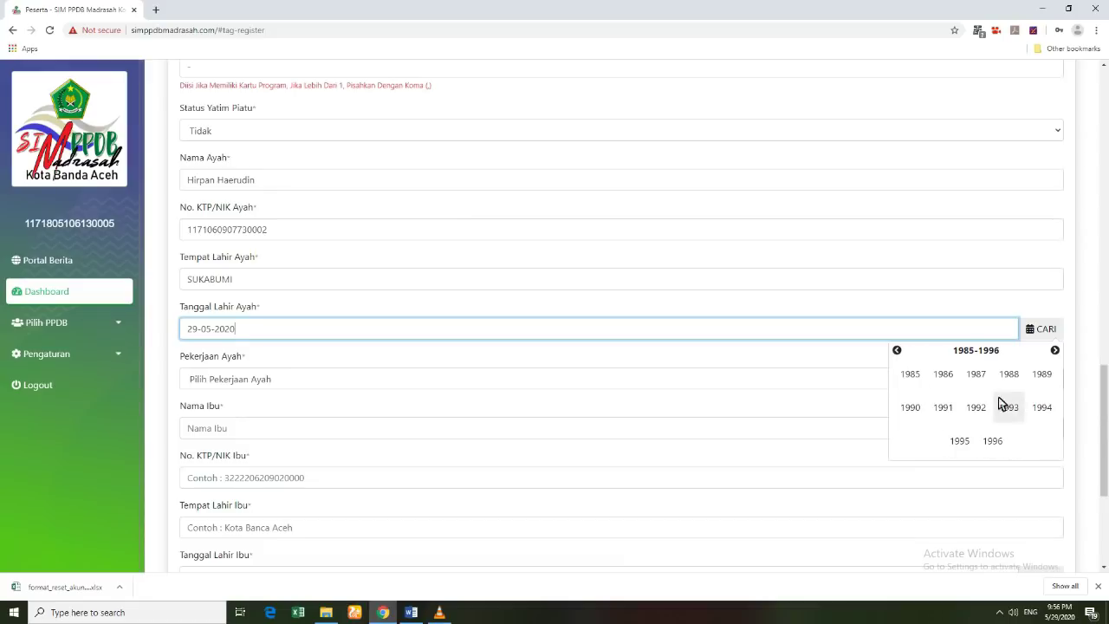
left_click(898, 351)
left_click(898, 351)
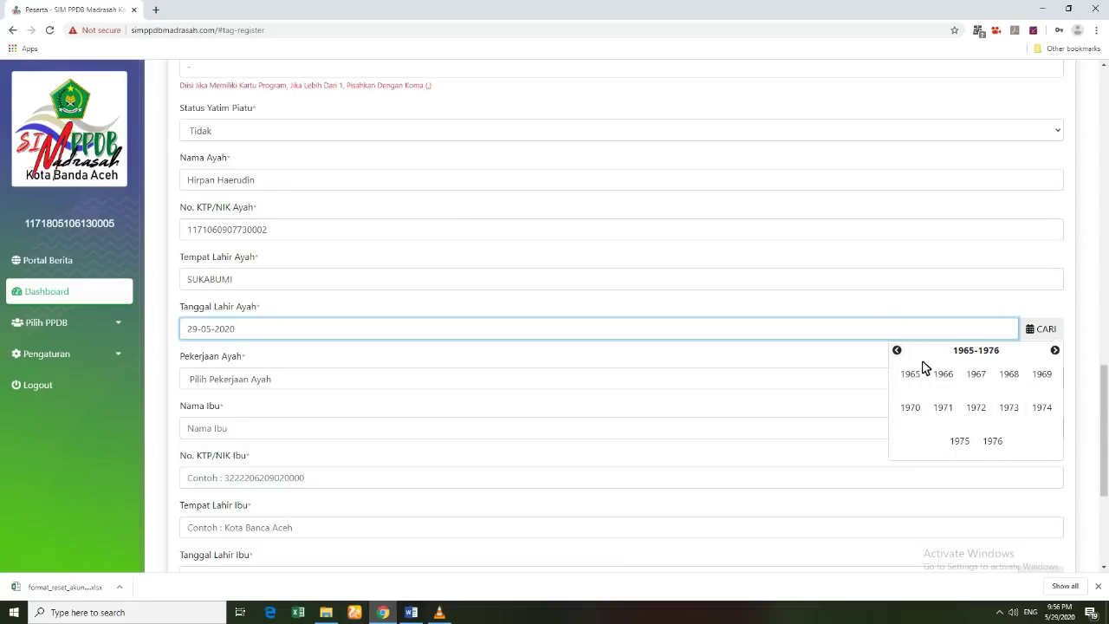
left_click(1017, 409)
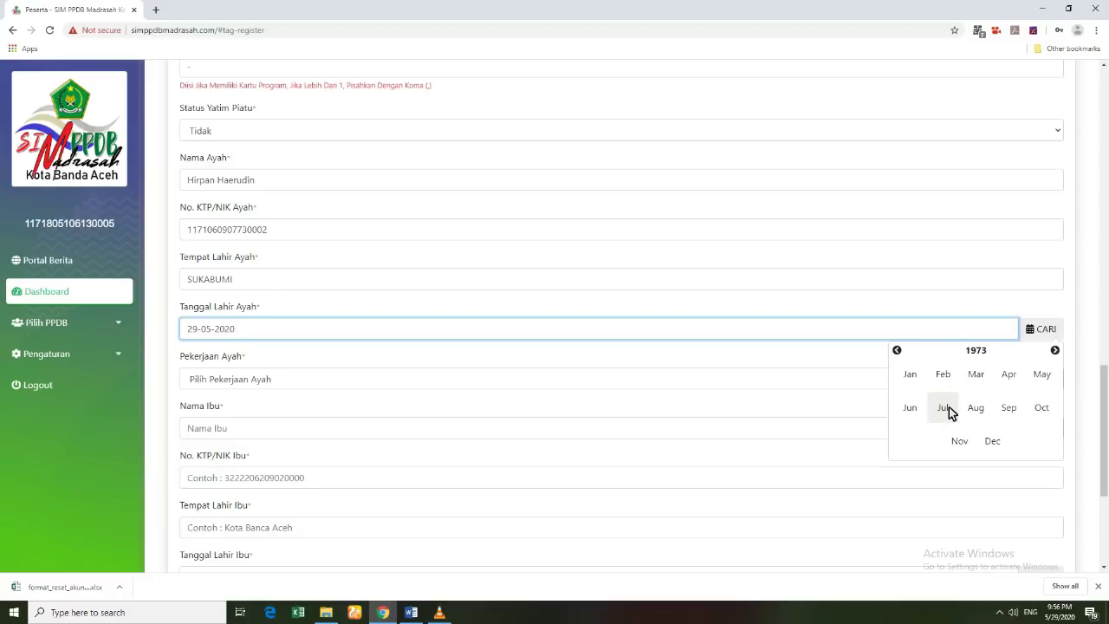
left_click(944, 408)
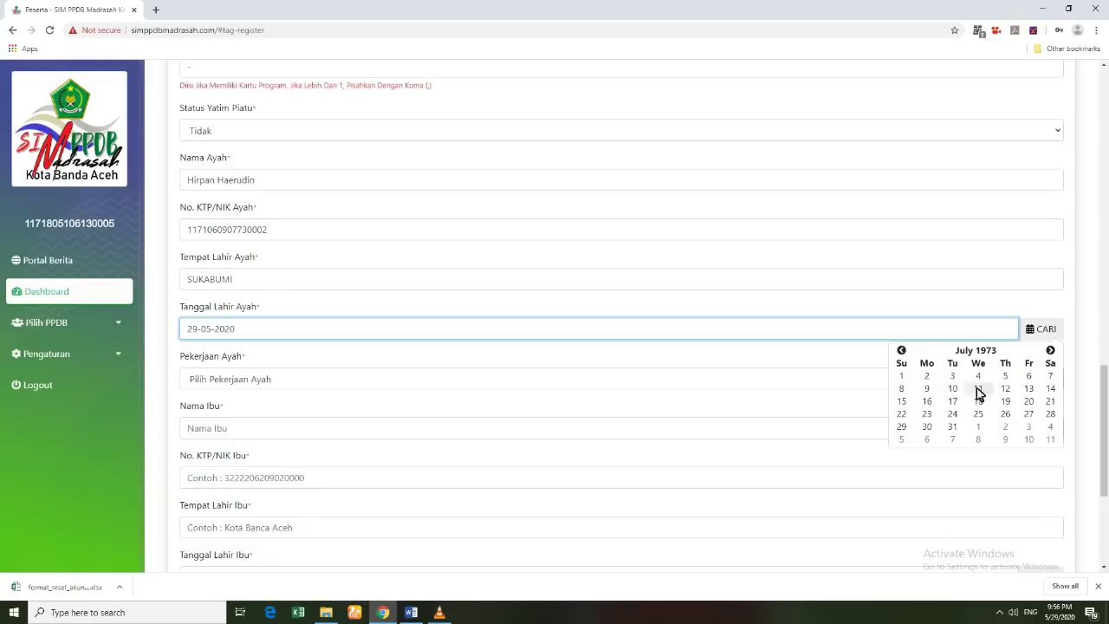
left_click(927, 389)
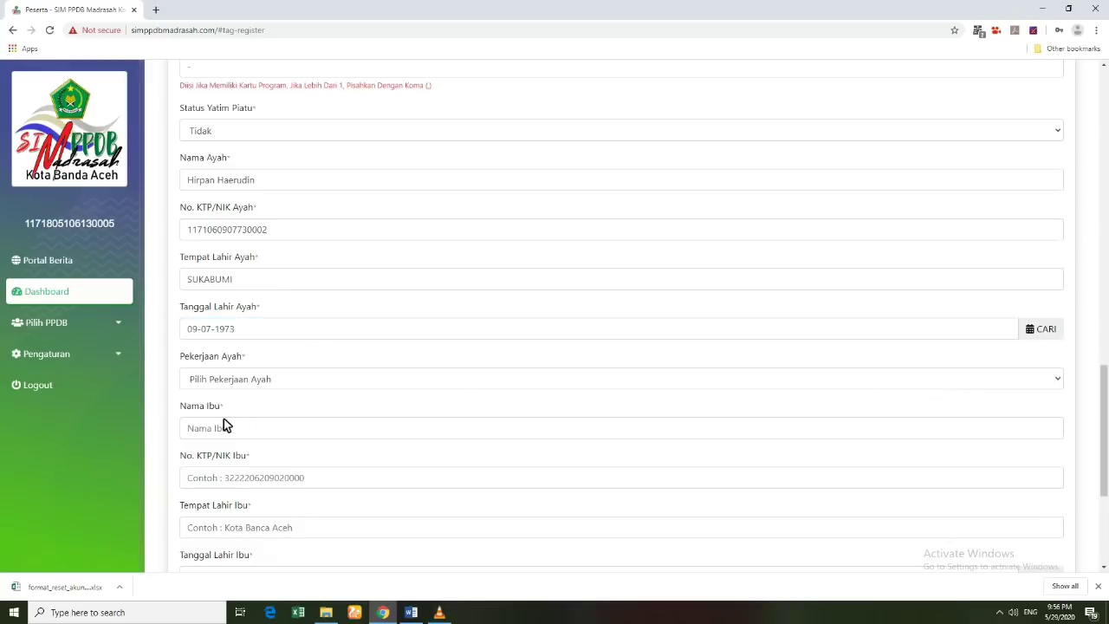
Step: Set the father's occupation to Wiraswasta and enter the mother's name
left_click(226, 381)
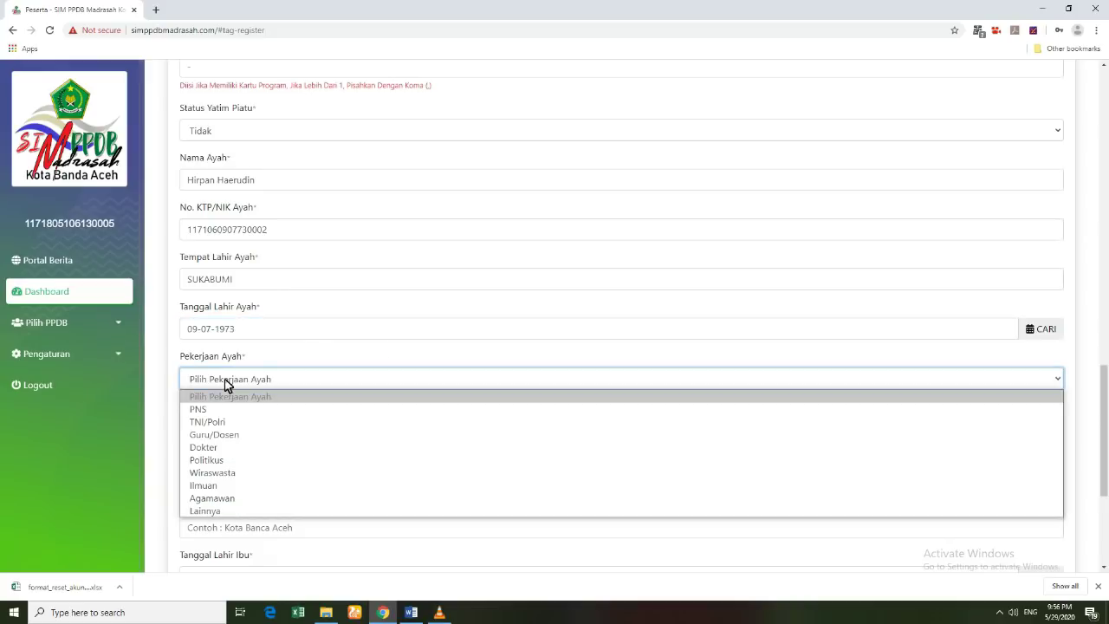
left_click(218, 472)
left_click(222, 433)
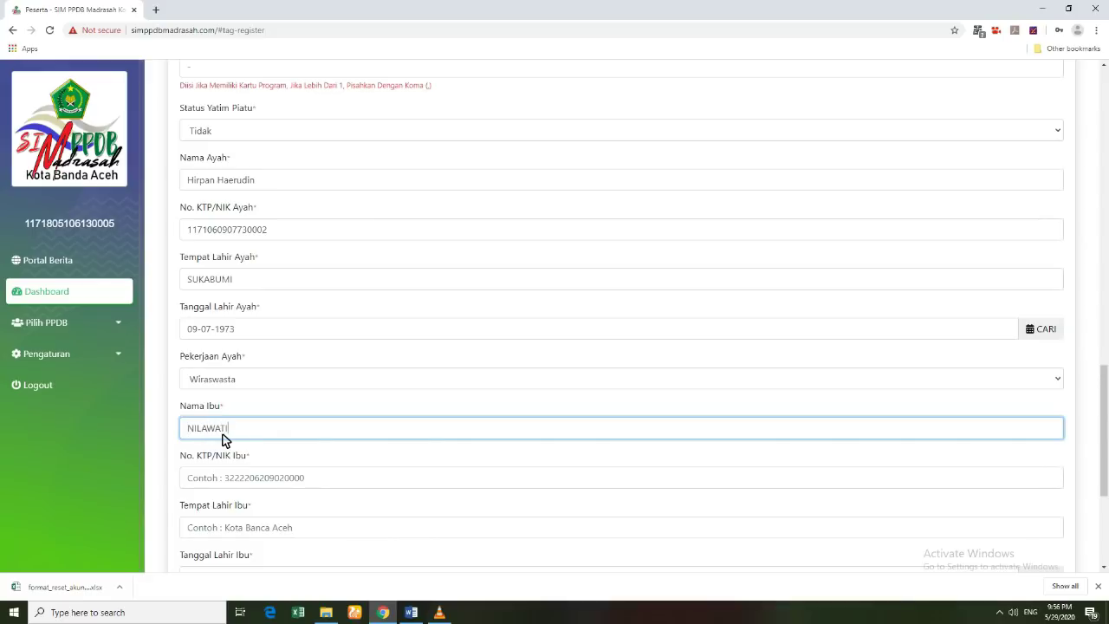
Step: Enter the mother's NIK number and birthplace Kota Banda Aceh
left_click(230, 482)
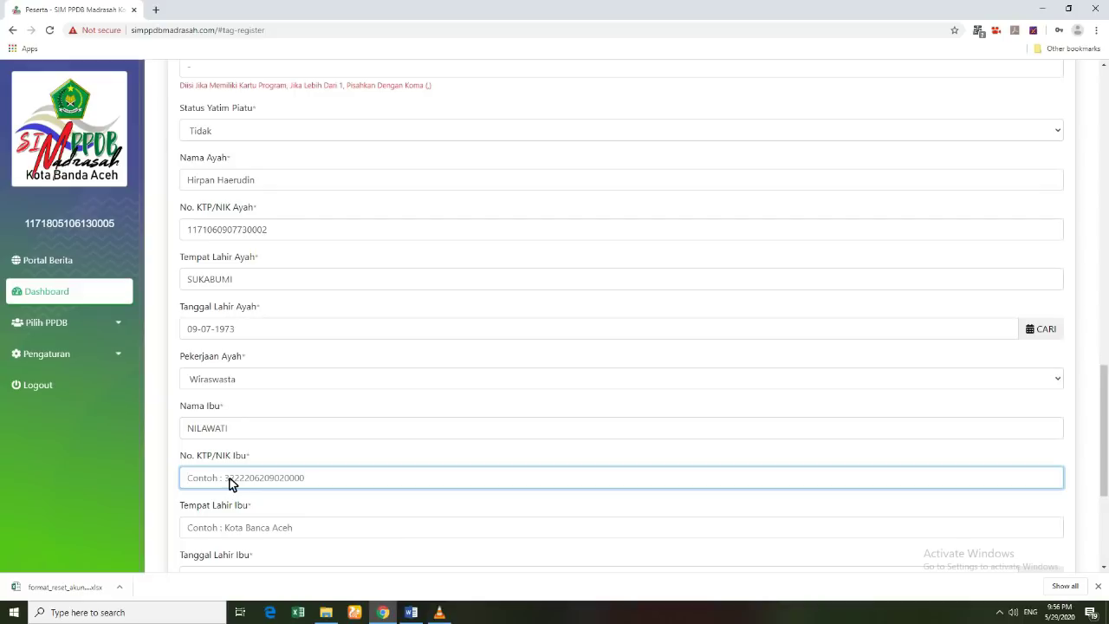
scroll(230, 530, "down", 2)
left_click(234, 420)
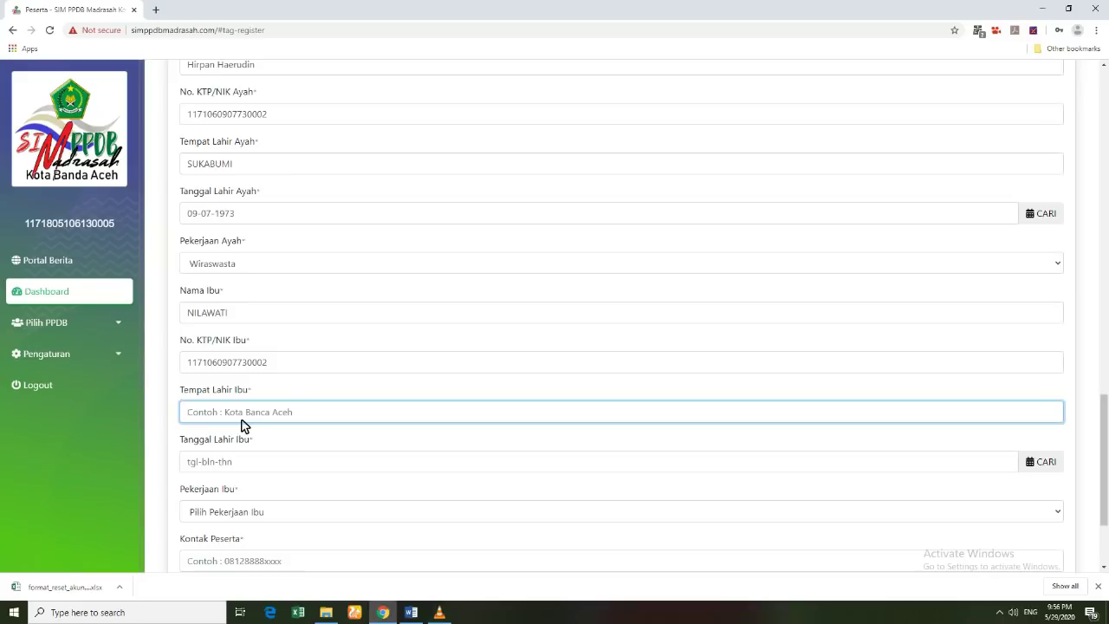
type("Kota Banda Aceh")
left_click(244, 470)
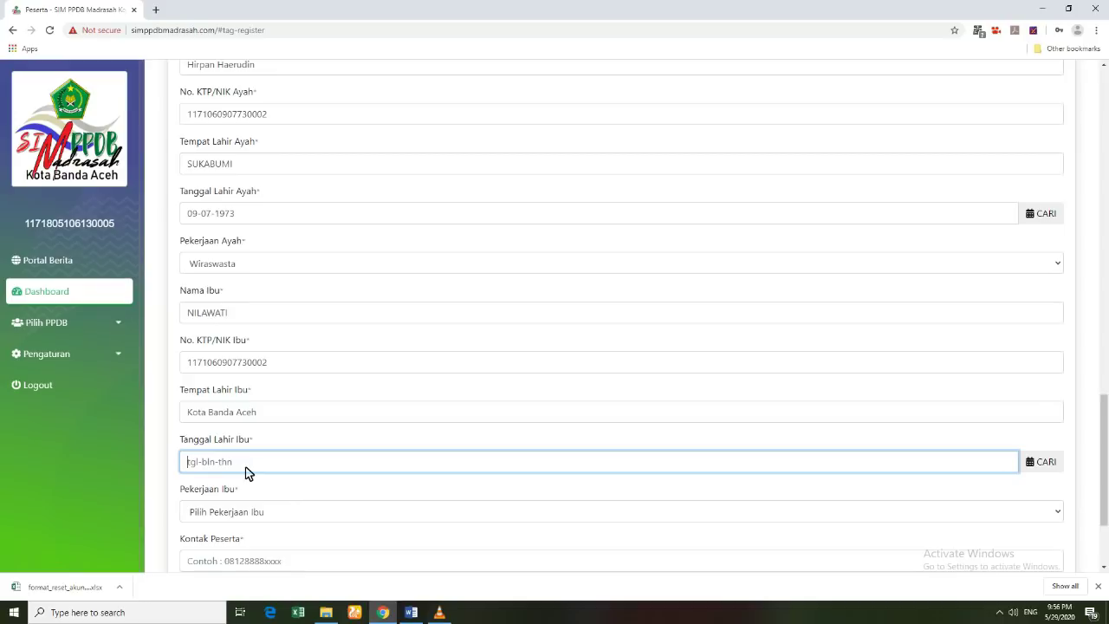
left_click(1042, 465)
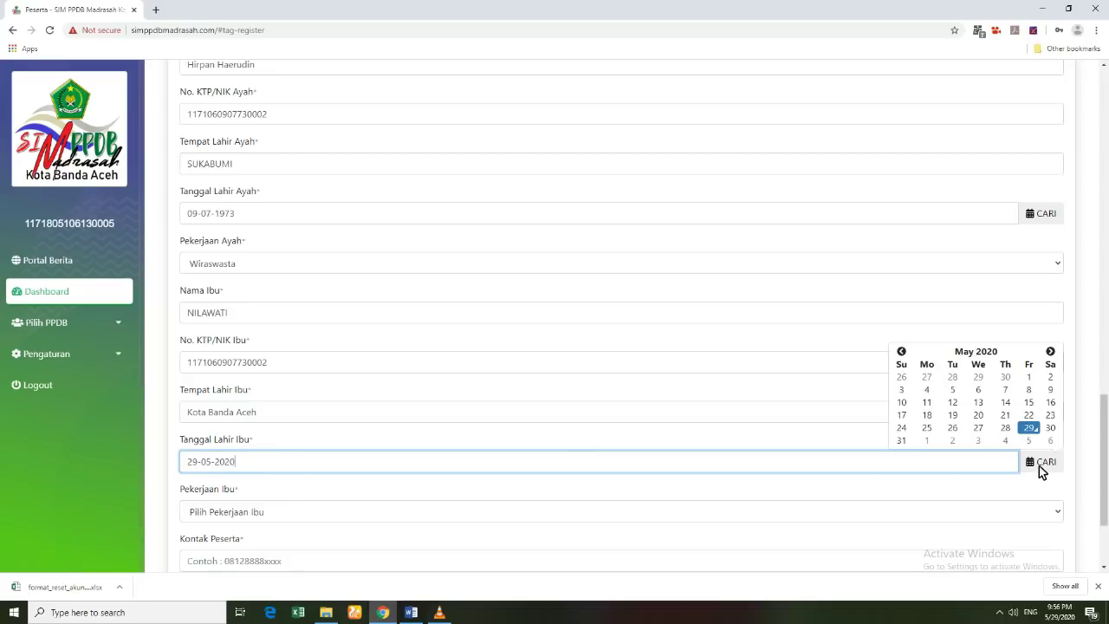
left_click(956, 353)
left_click(969, 347)
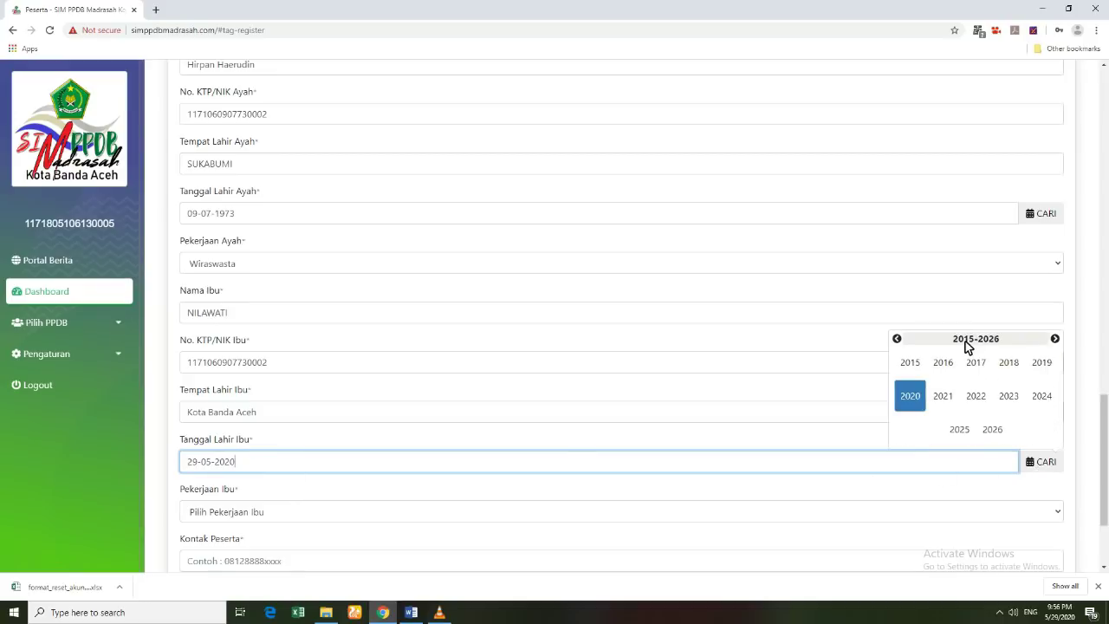
left_click(897, 339)
left_click(898, 339)
left_click(897, 338)
left_click(898, 339)
left_click(897, 338)
left_click(898, 339)
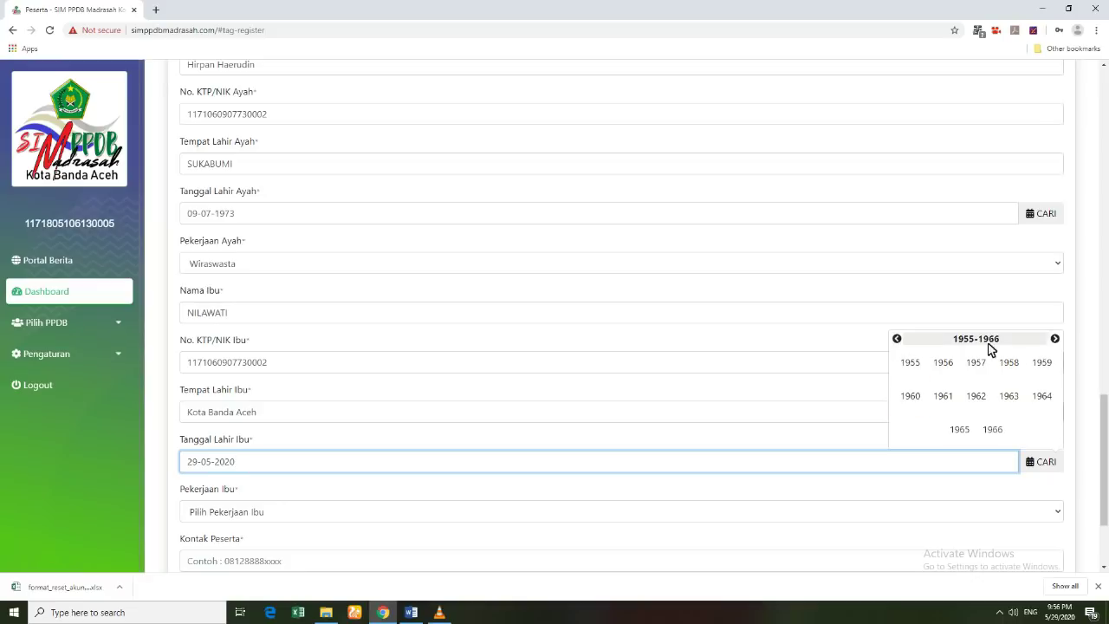
left_click(1054, 338)
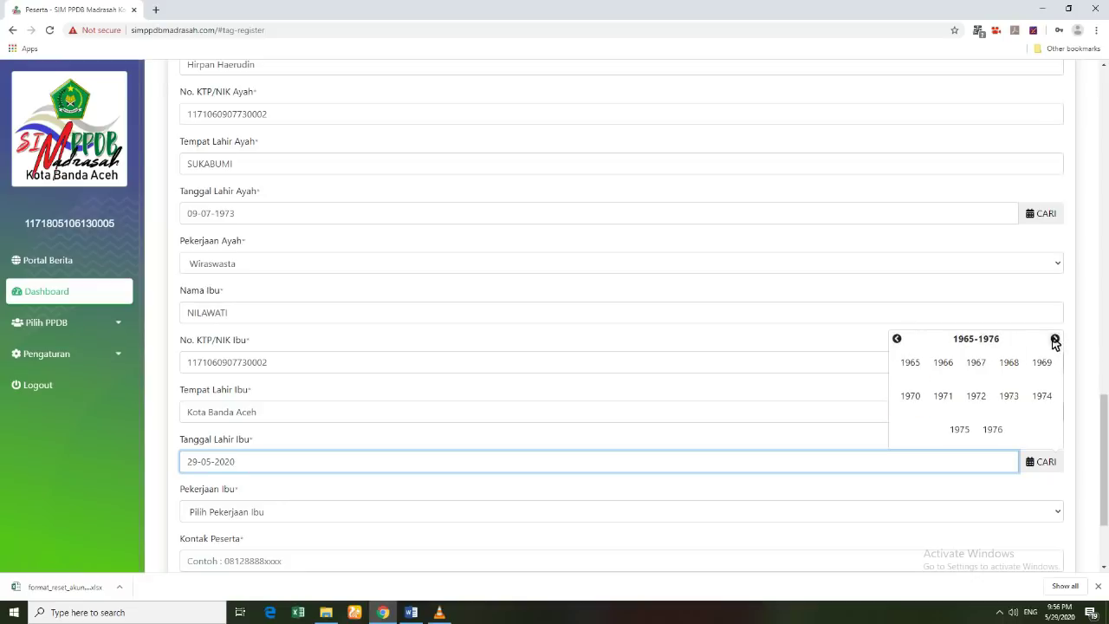
left_click(1008, 396)
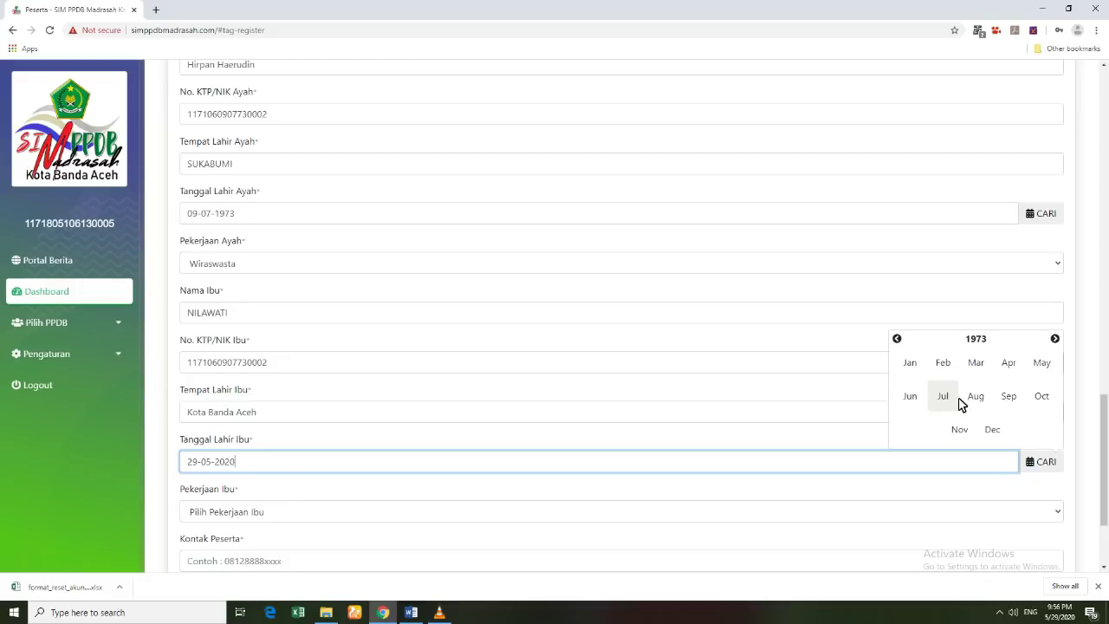
left_click(968, 432)
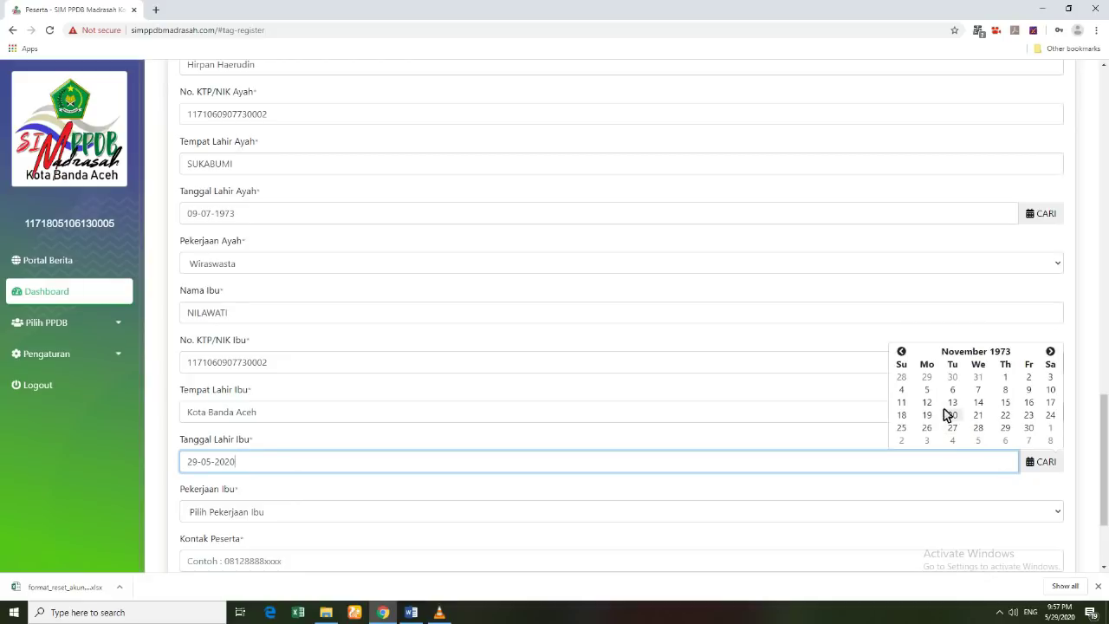
left_click(980, 403)
scroll(303, 476, "down", 2)
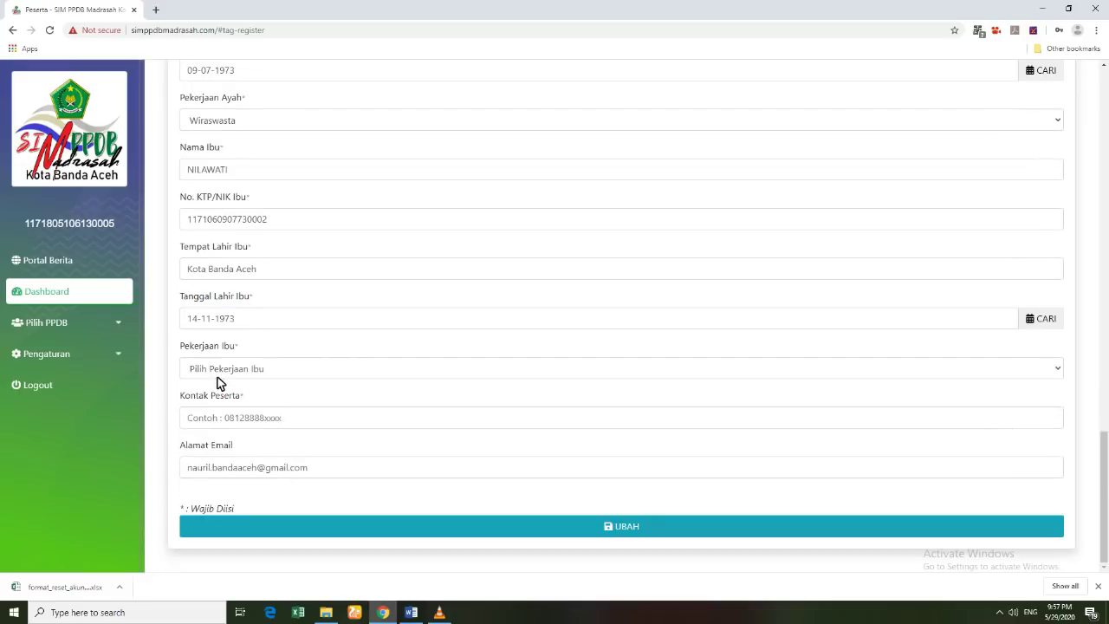
left_click(217, 371)
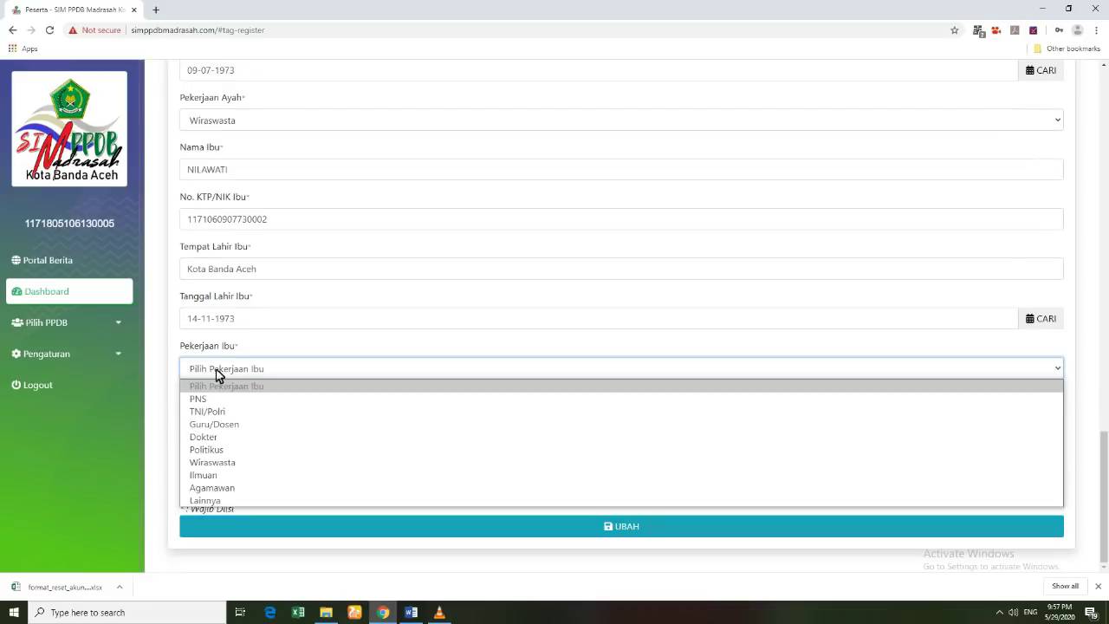
Step: Choose Guru/Dosen as the mother's occupation and enter the participant's contact phone number
left_click(215, 425)
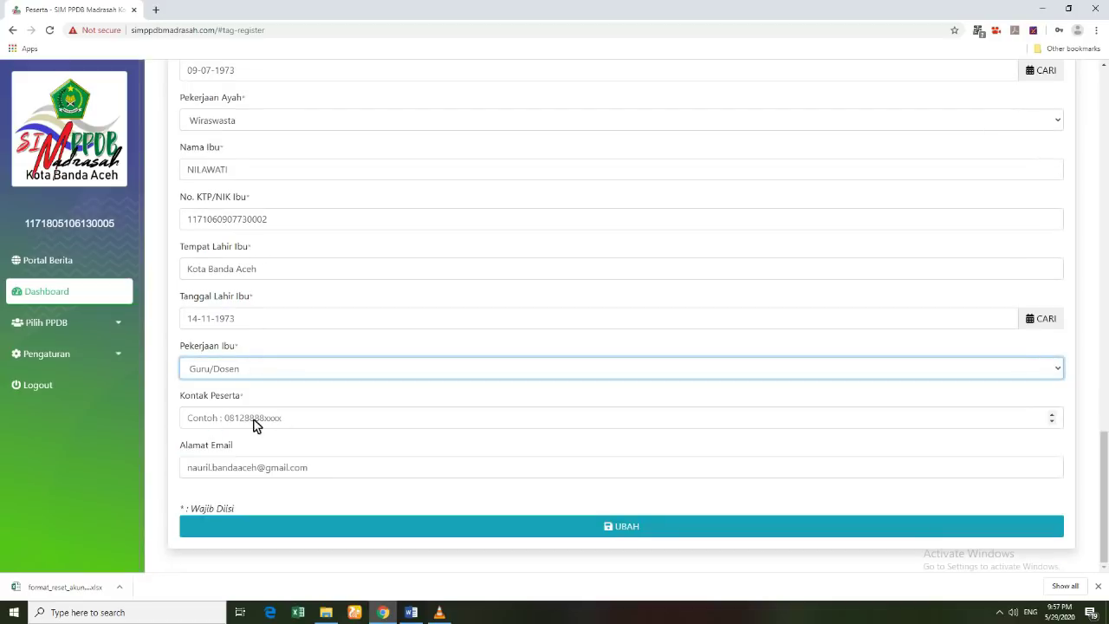
left_click(242, 424)
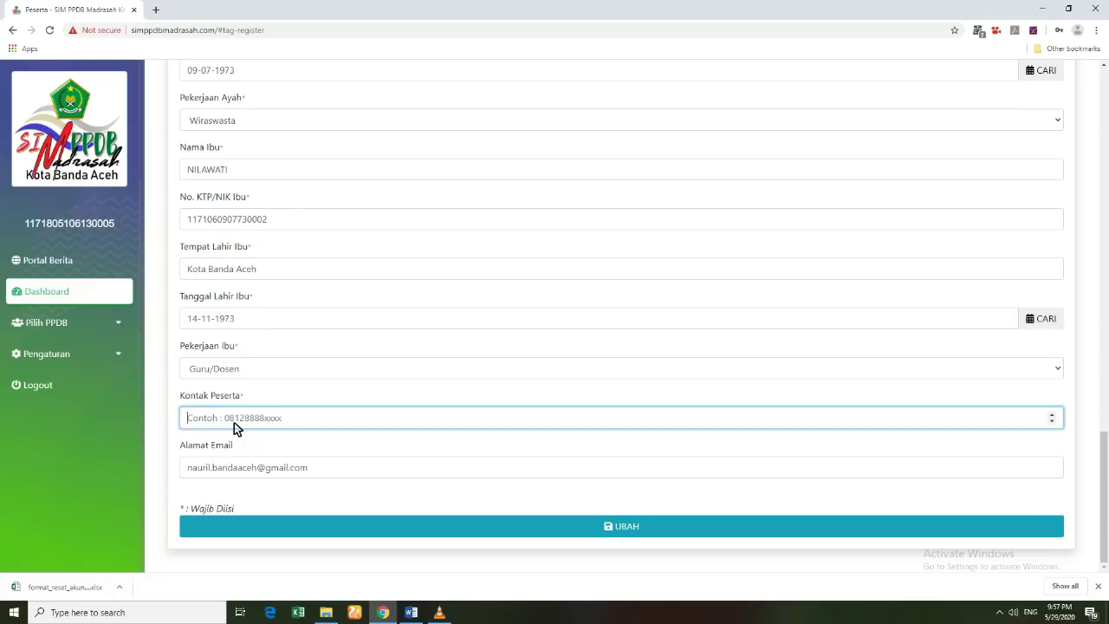
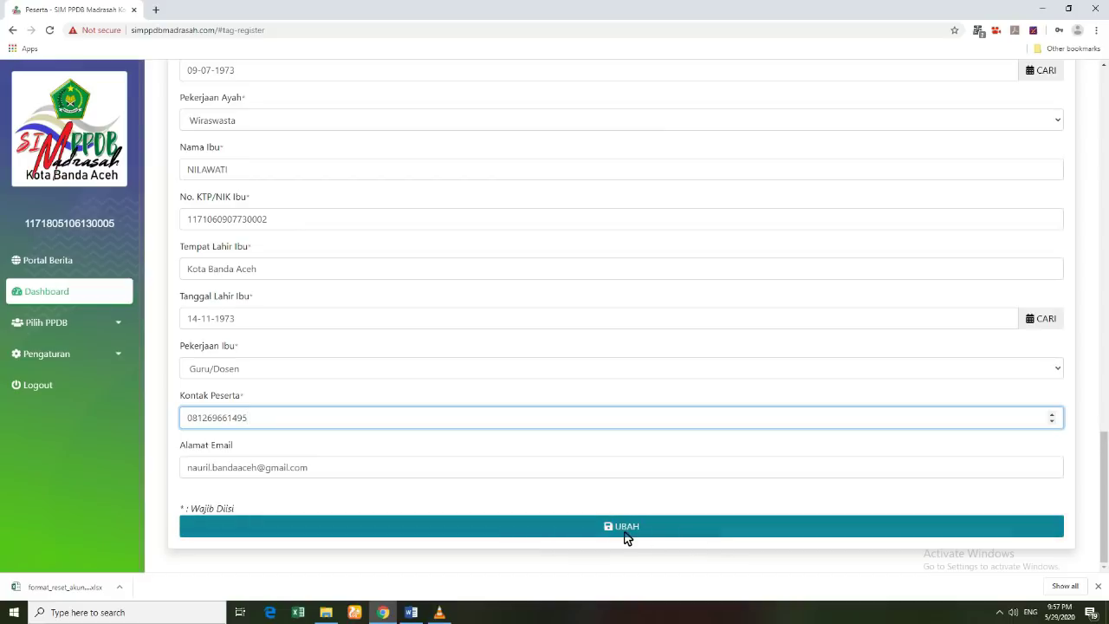
scroll(295, 468, "up", 5)
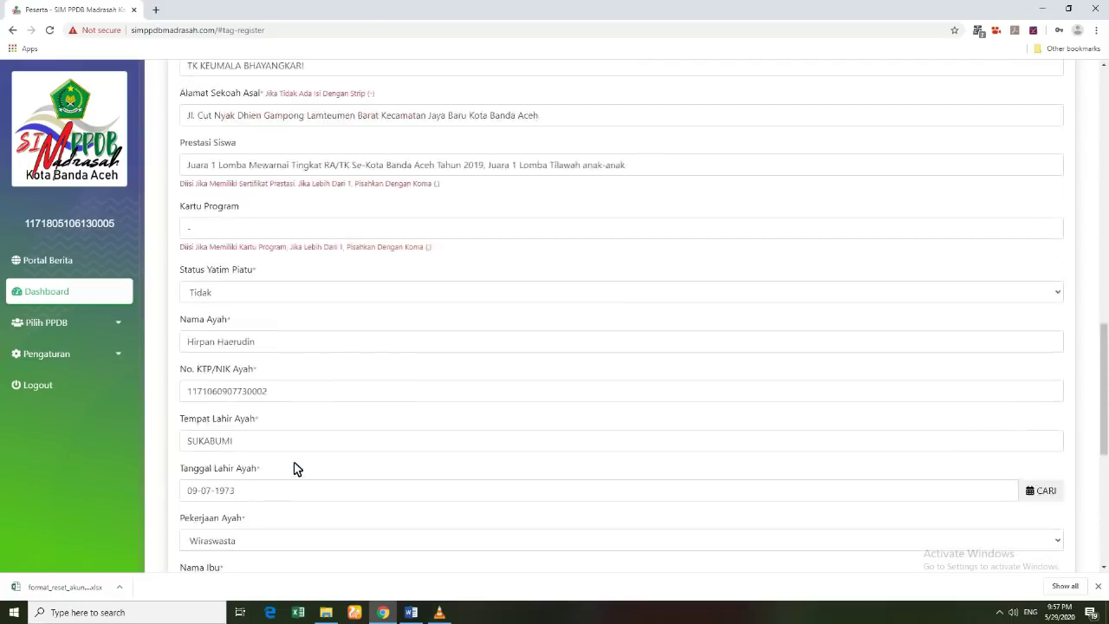
Step: Choose the student's FOTO JPG file from the documents folder as the profile photo
scroll(294, 468, "up", 10)
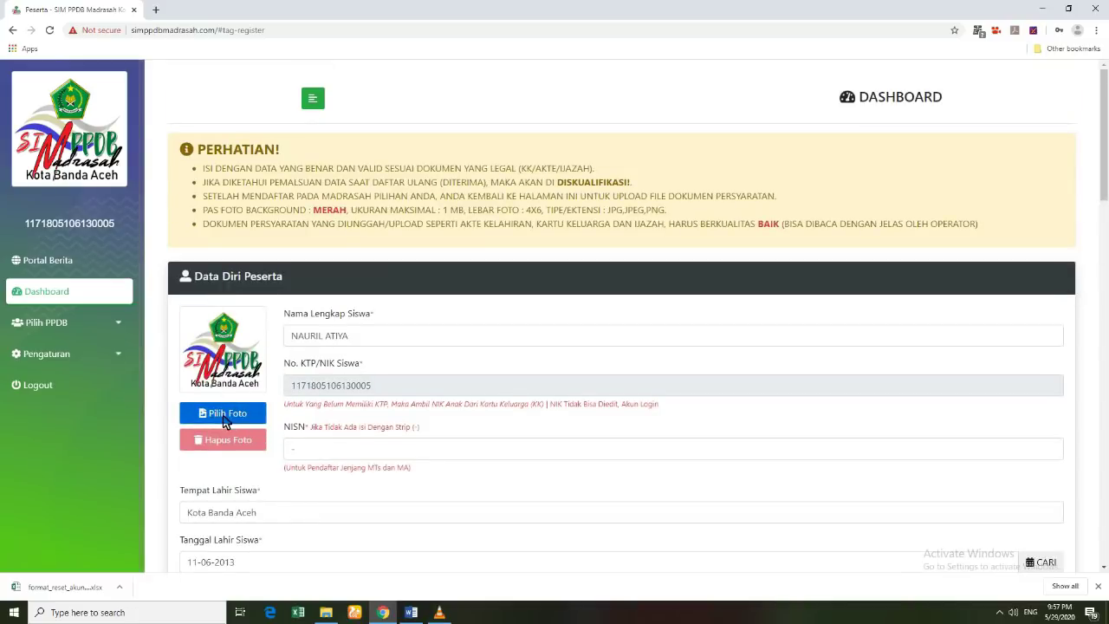
left_click(224, 419)
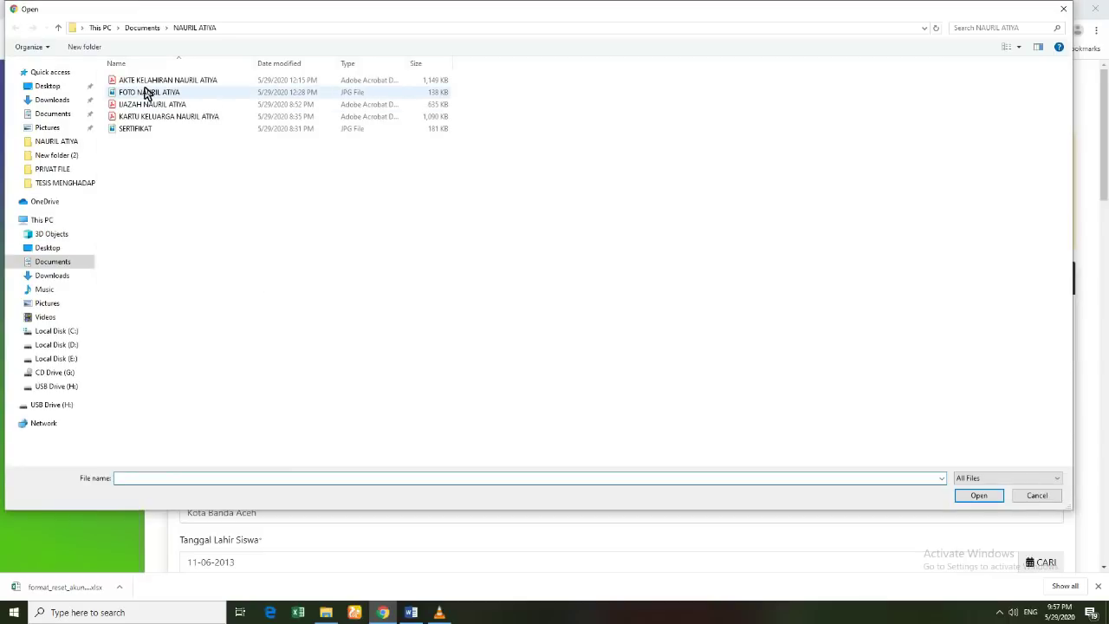
left_click(156, 94)
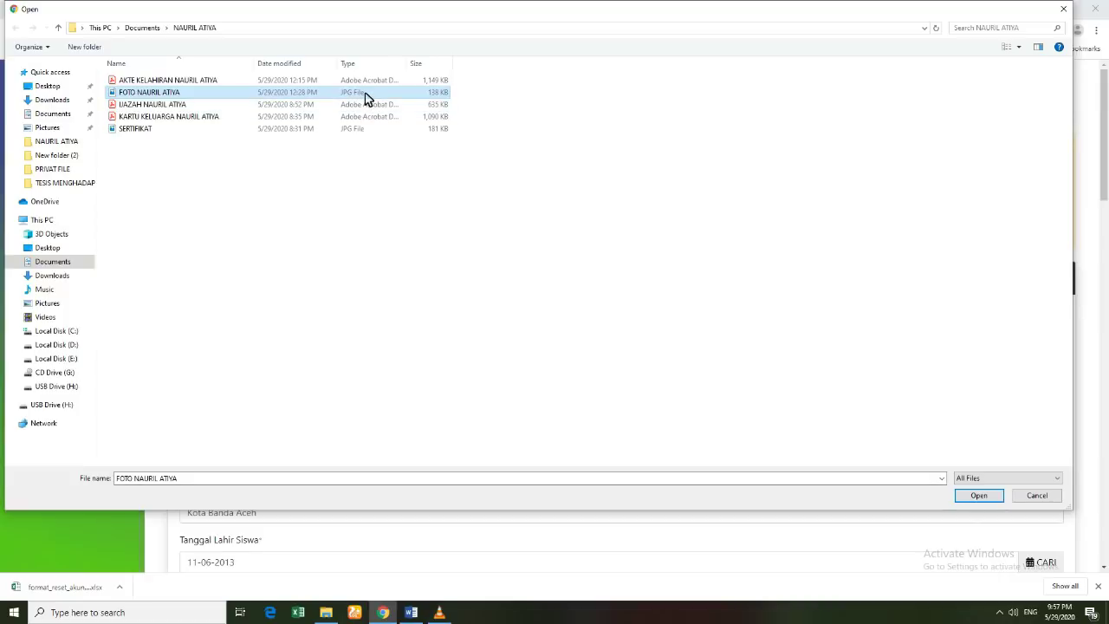
left_click(989, 498)
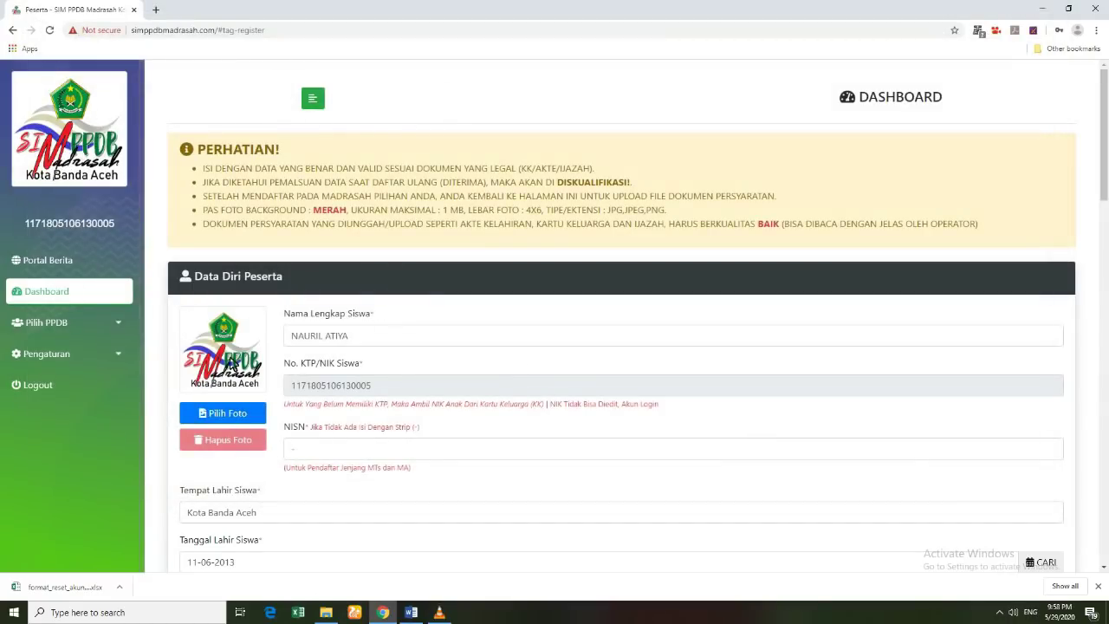
Step: Save the form with UBAH, then check the success message and the student's photo
scroll(355, 453, "down", 7)
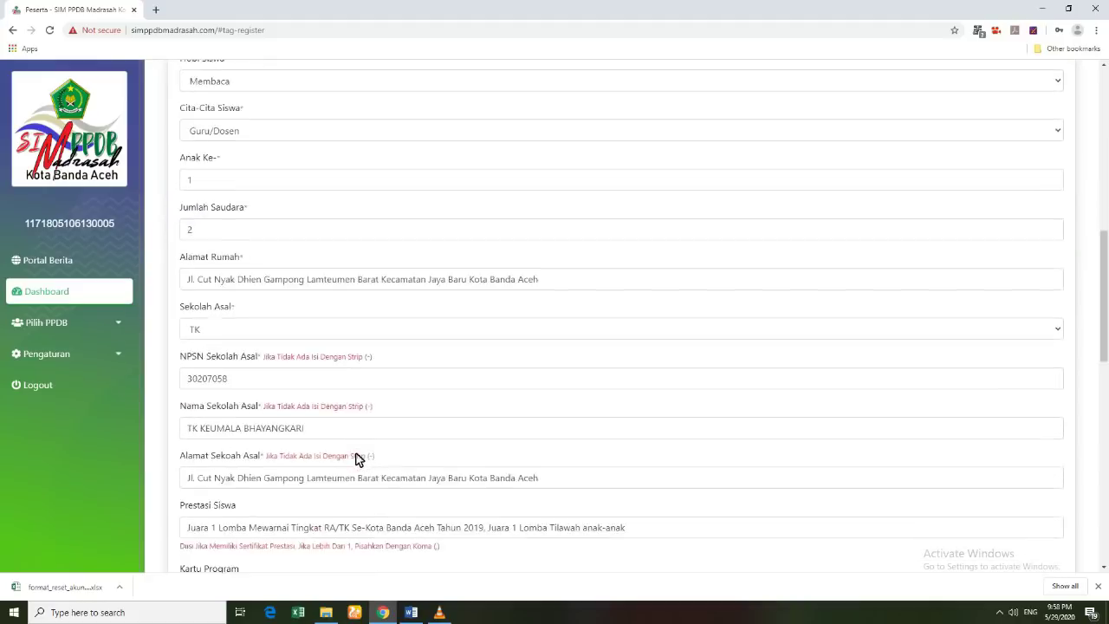
scroll(355, 455, "down", 10)
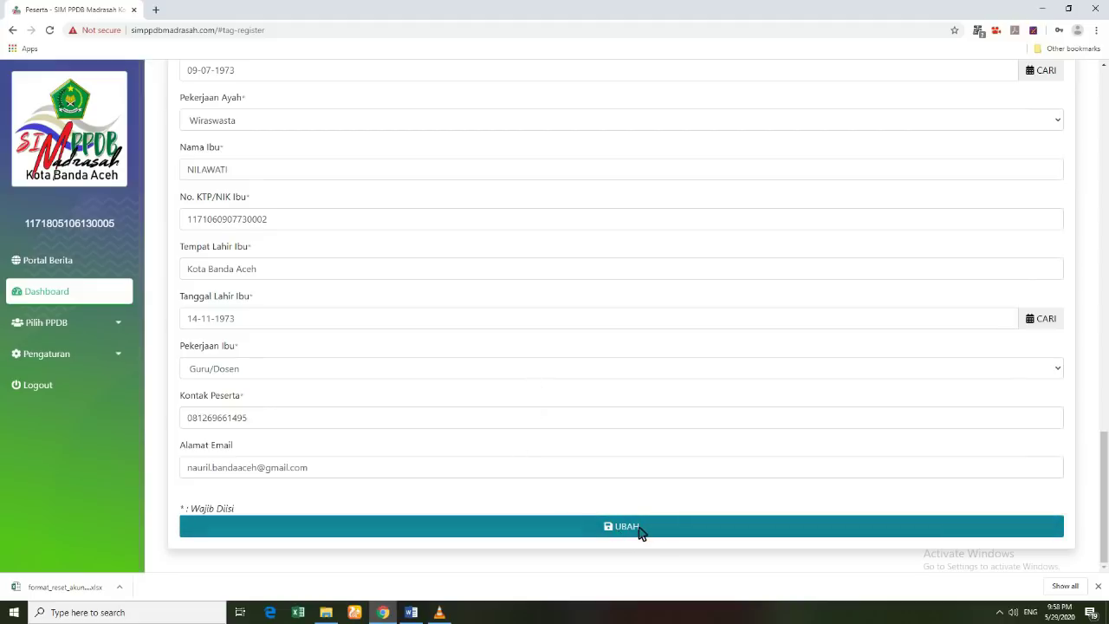
left_click(641, 530)
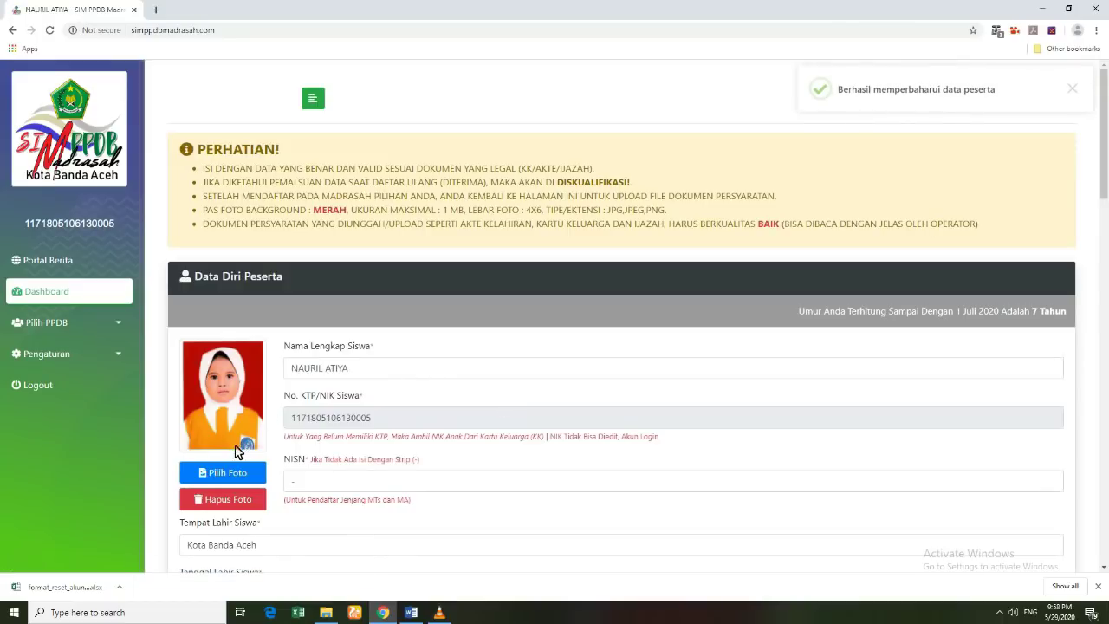
scroll(241, 437, "down", 1)
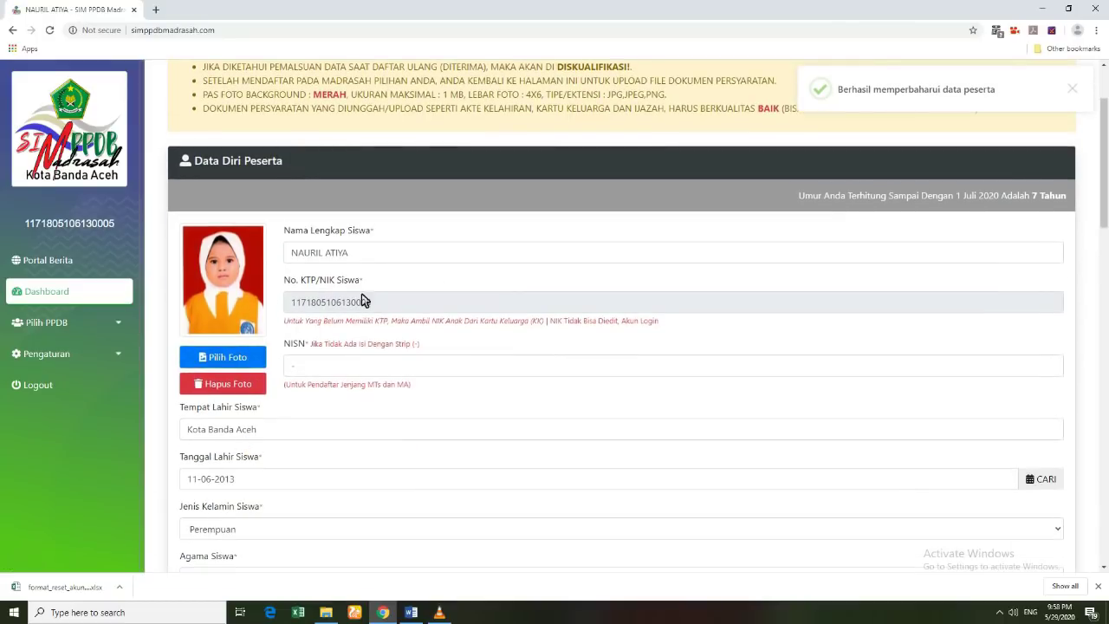
scroll(364, 391, "down", 6)
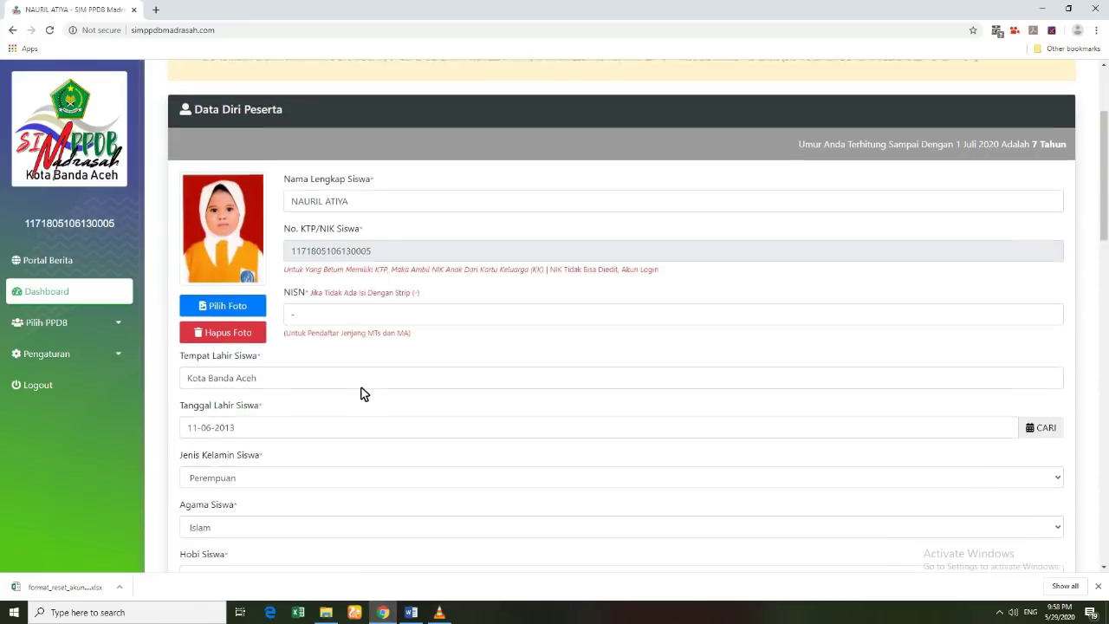
scroll(359, 391, "down", 10)
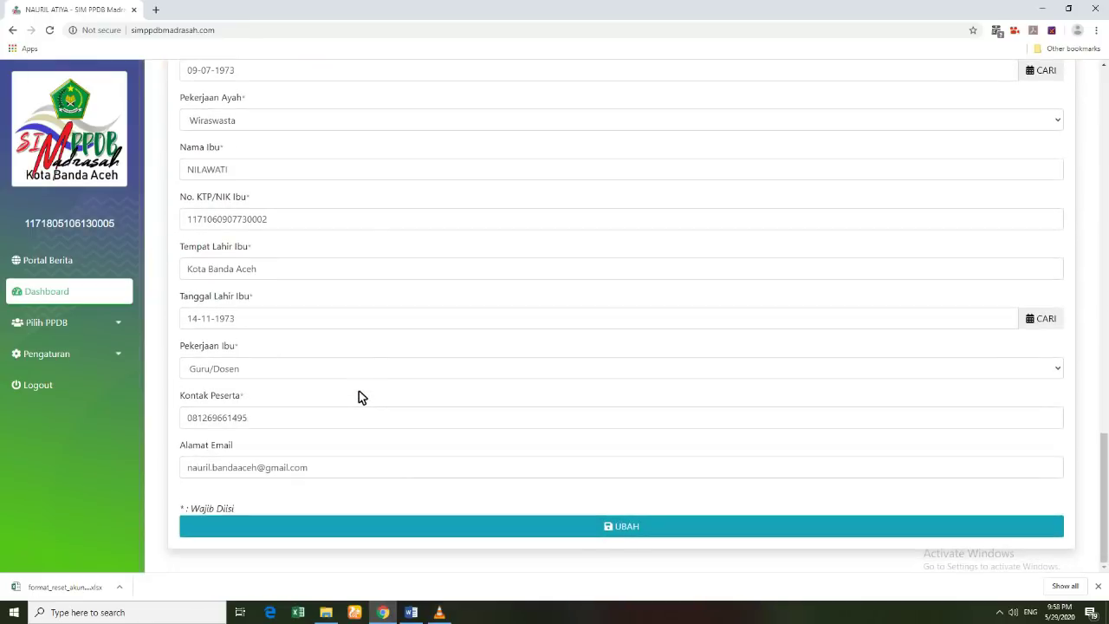
scroll(337, 442, "up", 12)
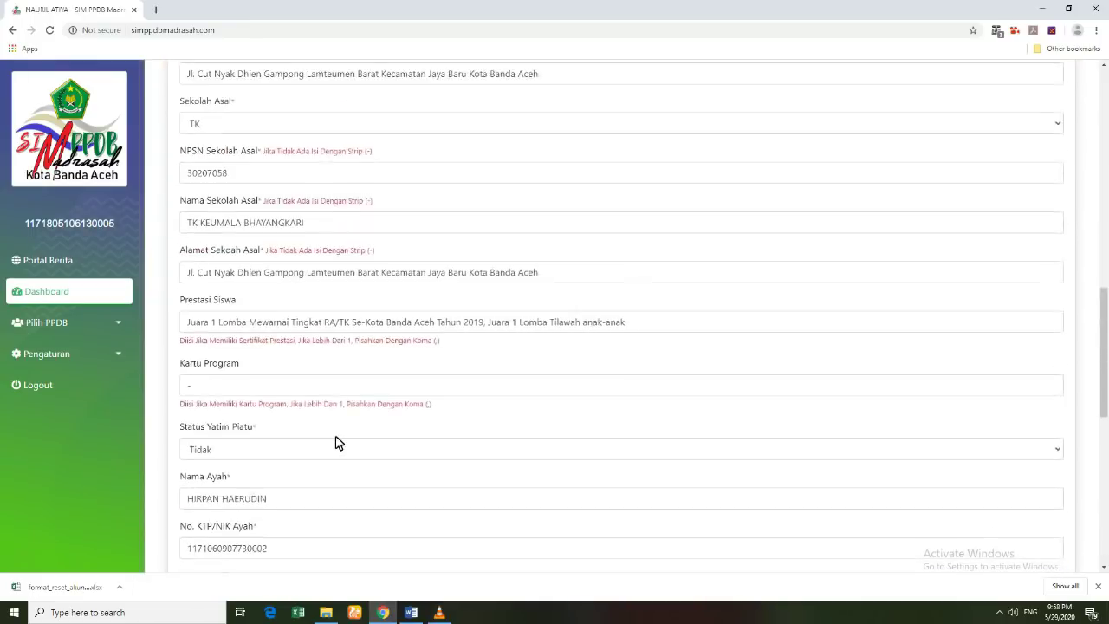
scroll(337, 443, "up", 8)
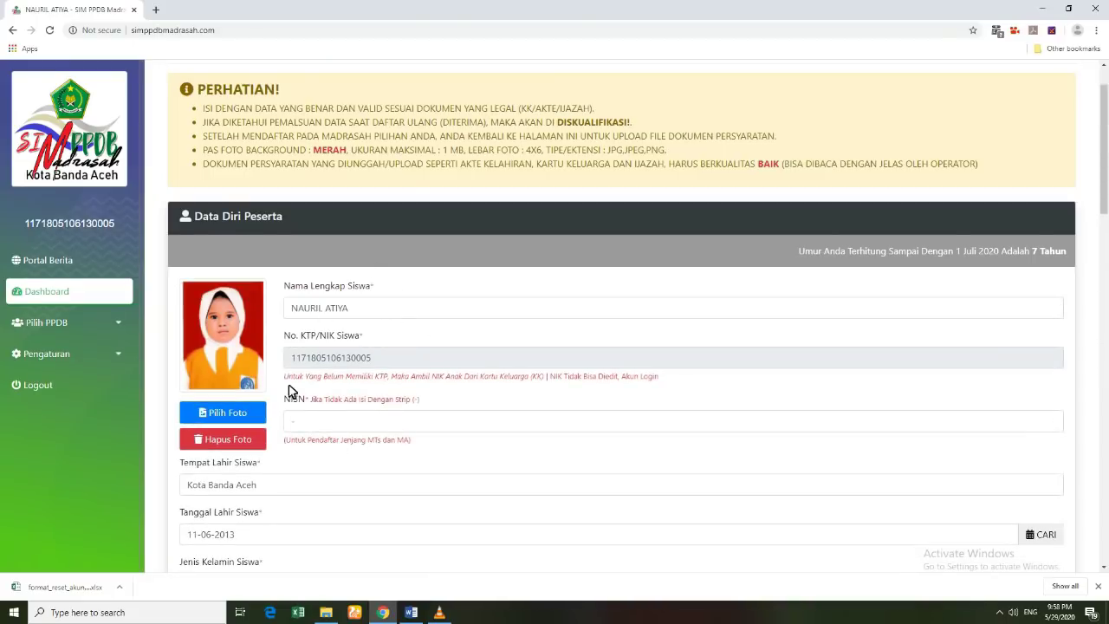
left_click(44, 322)
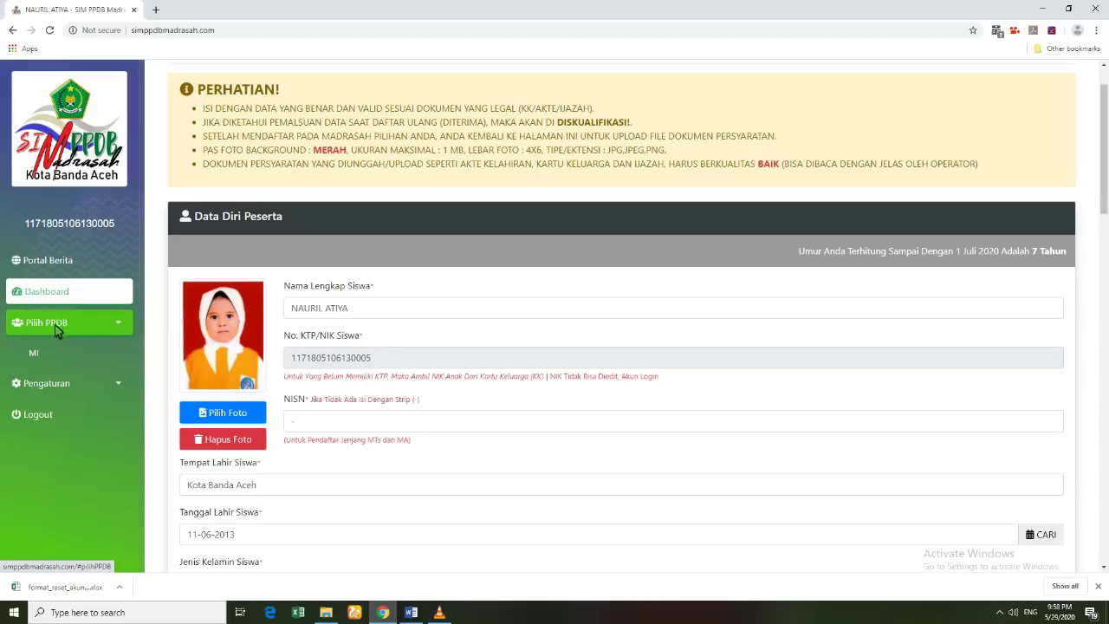
Step: Register at MIN 7 TELADAN KOTA BANDA ACEH under PPDB MI and check its Tahap Seleksi status
left_click(43, 354)
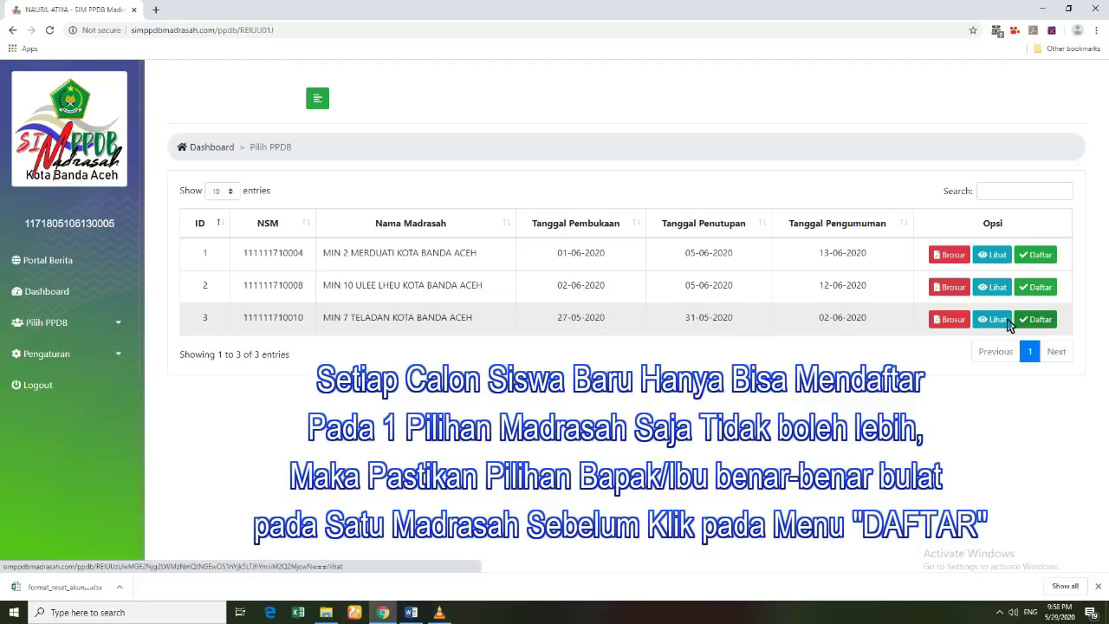
left_click(1039, 319)
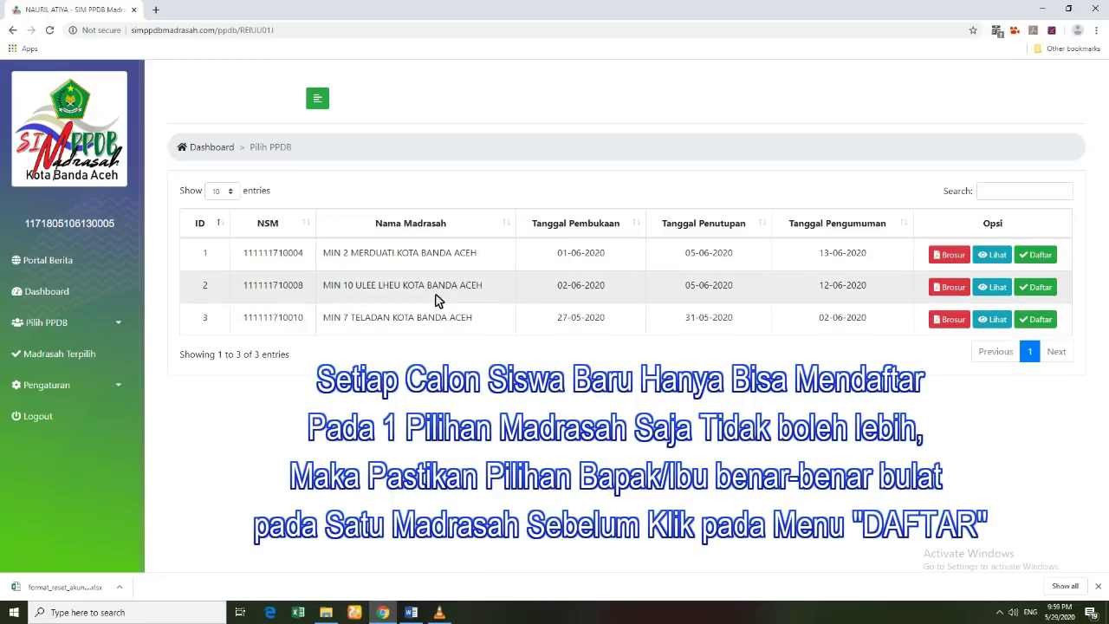
left_click(78, 354)
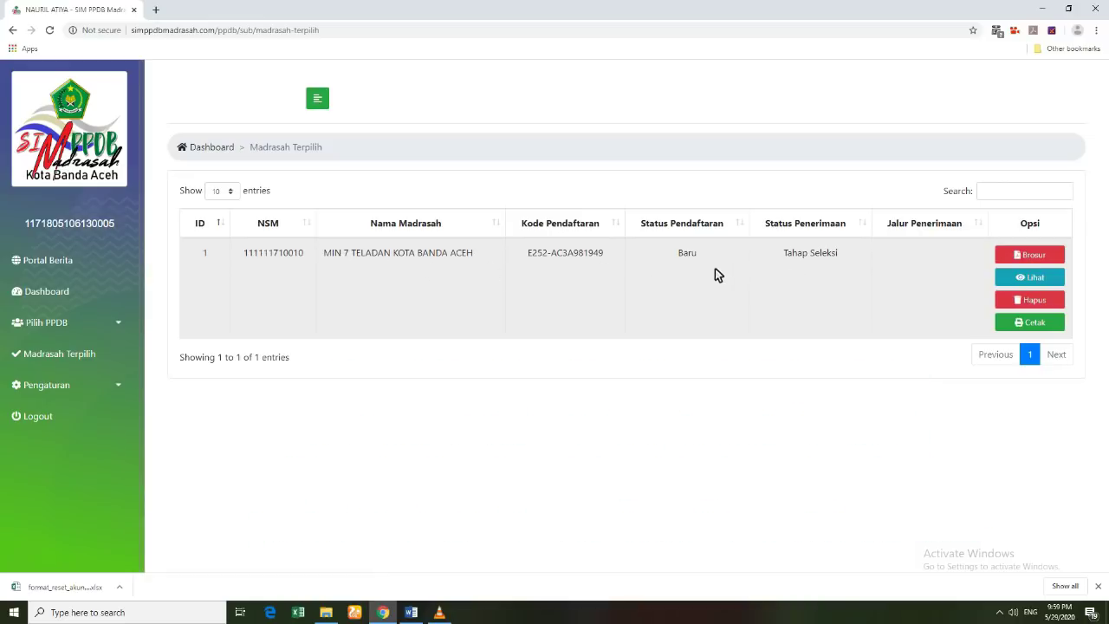
left_click(50, 300)
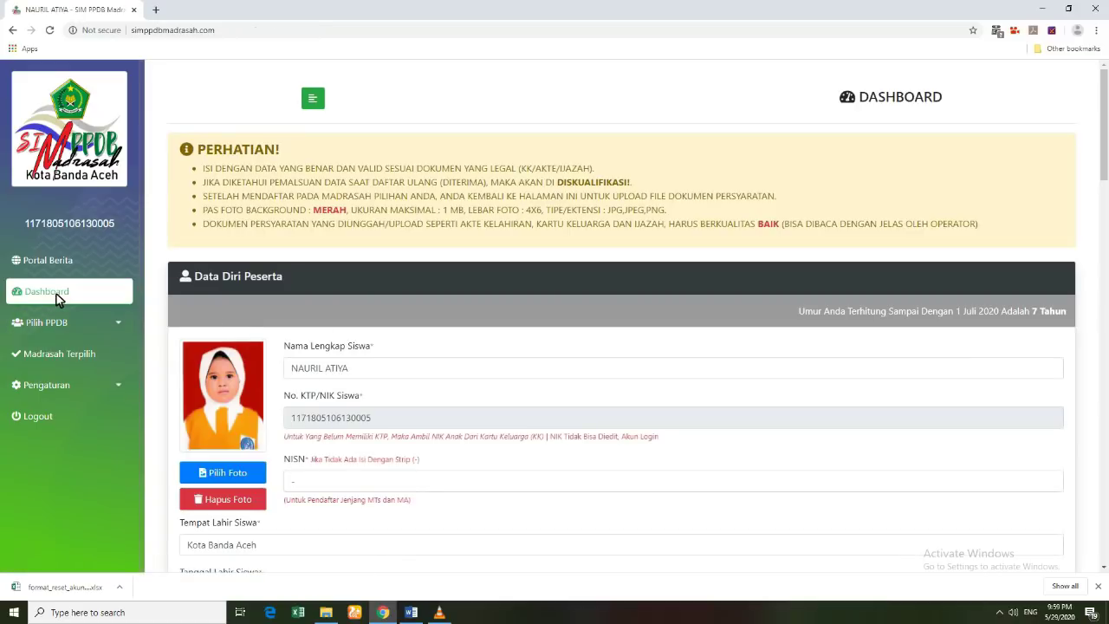
Step: Scroll down the dashboard to the File Dokumen Persyaratan section with the birth certificate, family card and diploma uploads
scroll(362, 426, "down", 3)
scroll(362, 428, "down", 7)
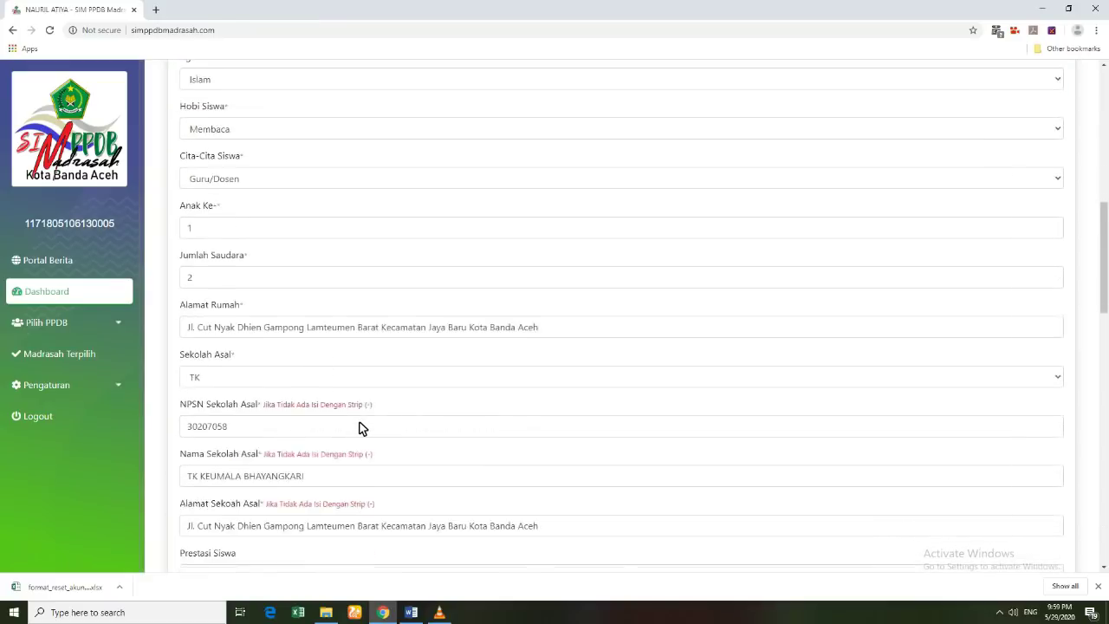
scroll(361, 428, "down", 8)
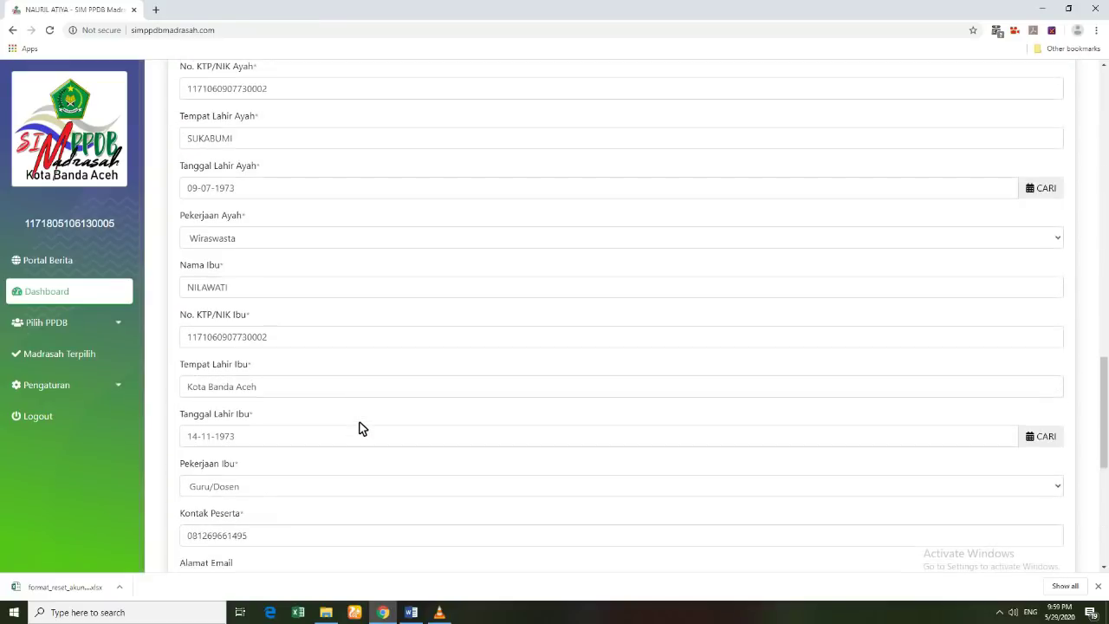
scroll(361, 431, "down", 1)
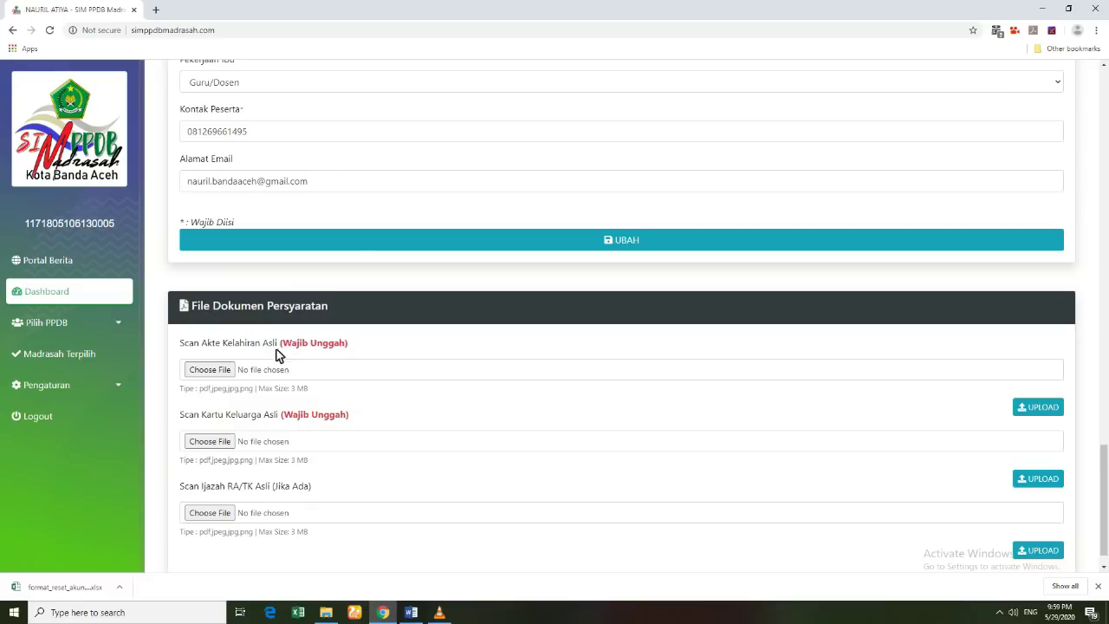
Step: Upload the AKTE KELAHIRAN PDF as the Scan Akte Kelahiran Asli file
left_click_drag(184, 349, 362, 350)
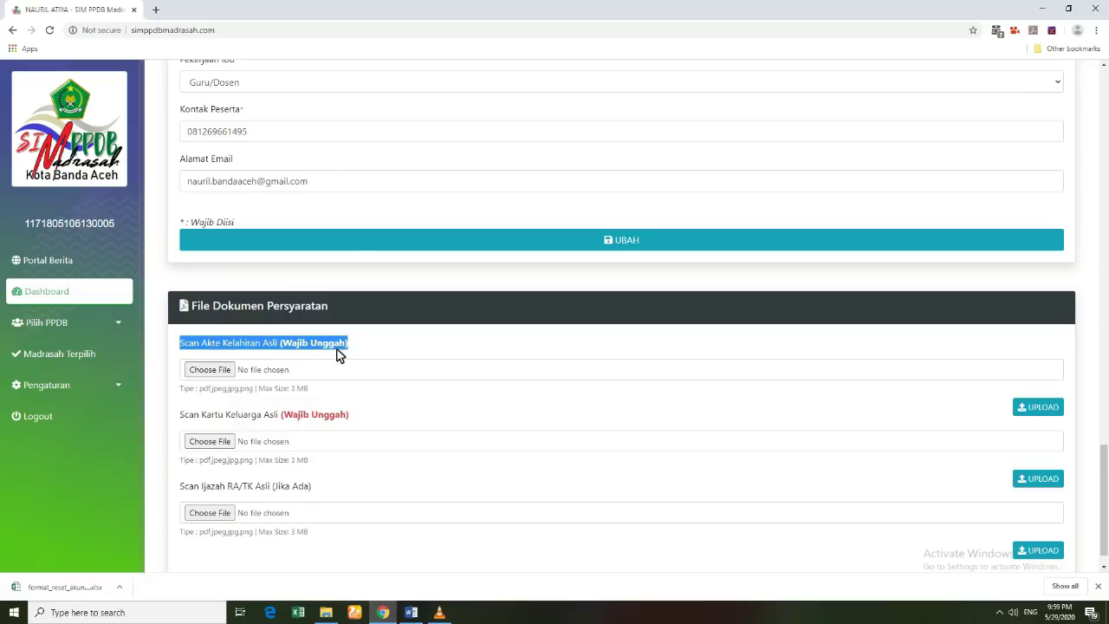
left_click(366, 355)
left_click_drag(185, 347, 372, 350)
left_click(396, 361)
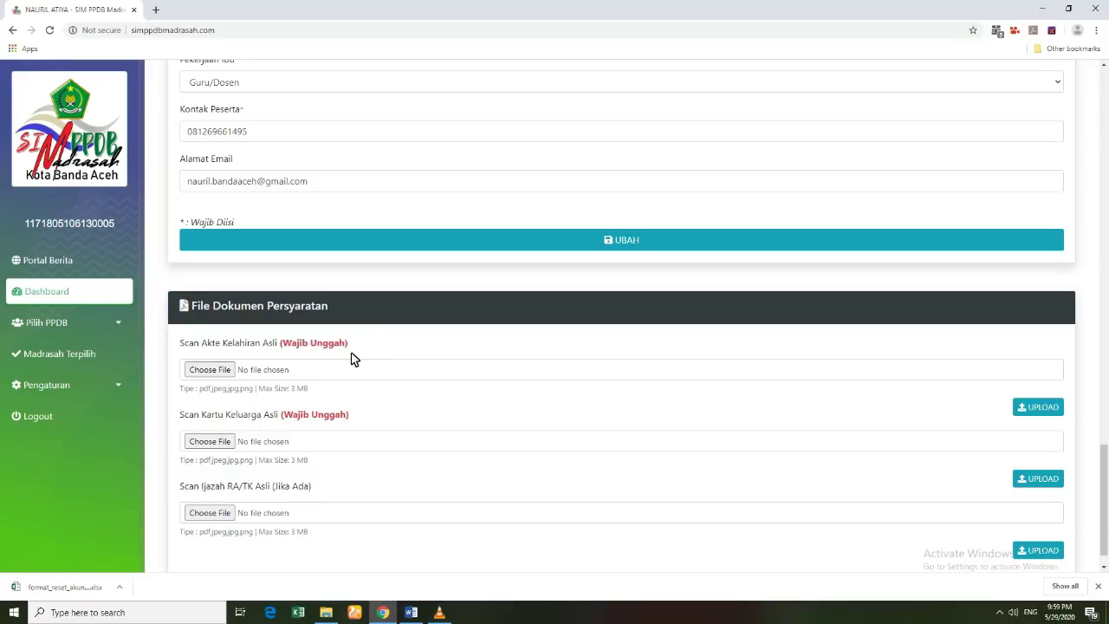
left_click(210, 370)
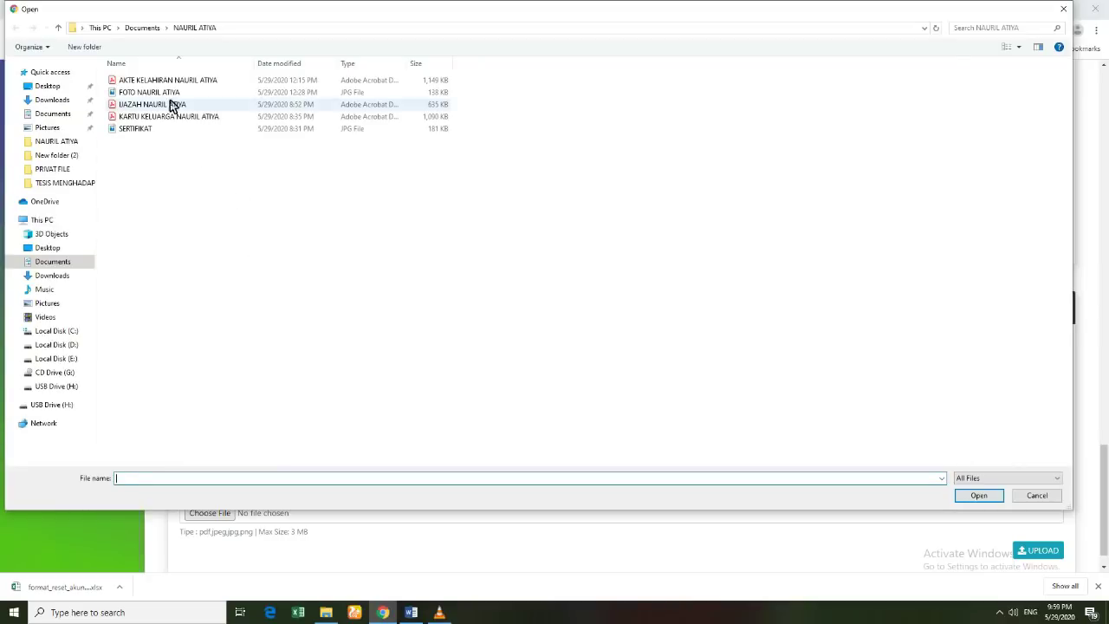
left_click(1019, 47)
left_click(1064, 34)
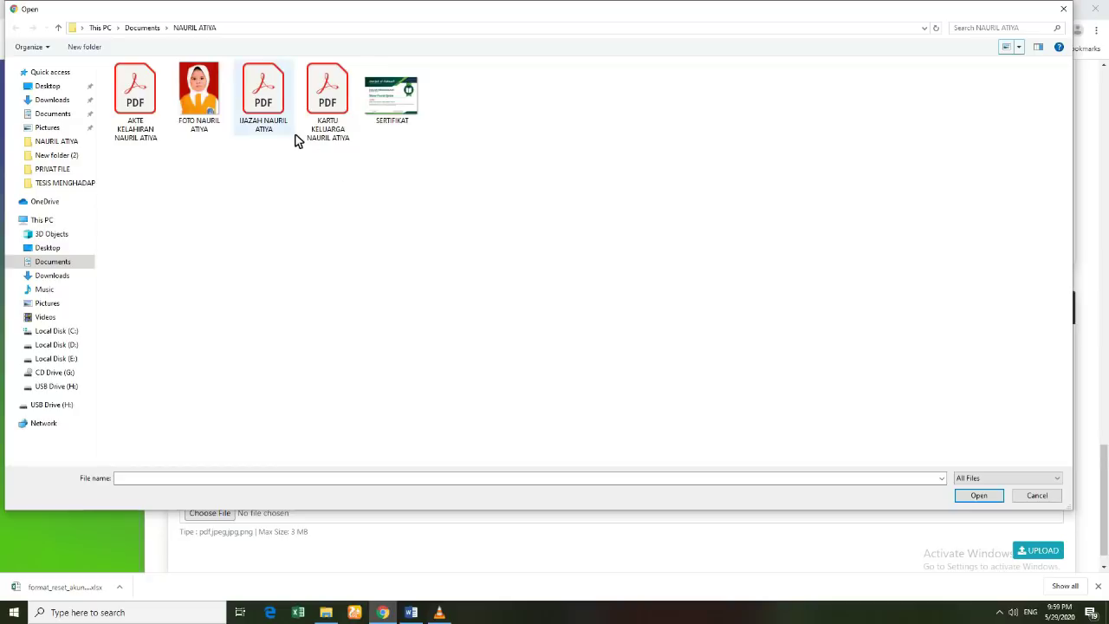
left_click(130, 111)
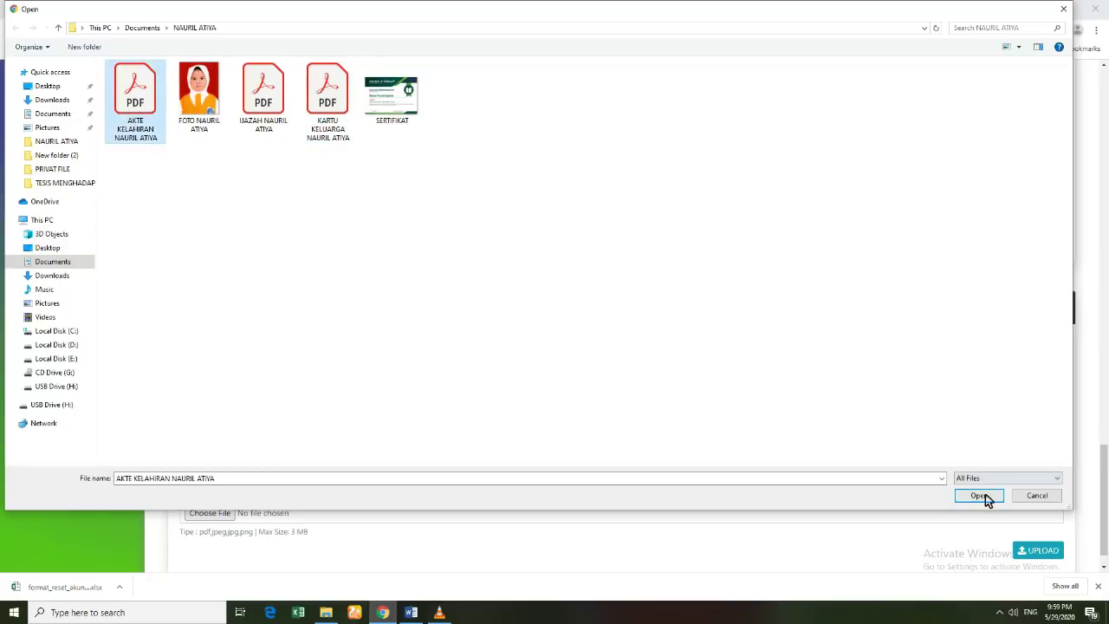
left_click(983, 496)
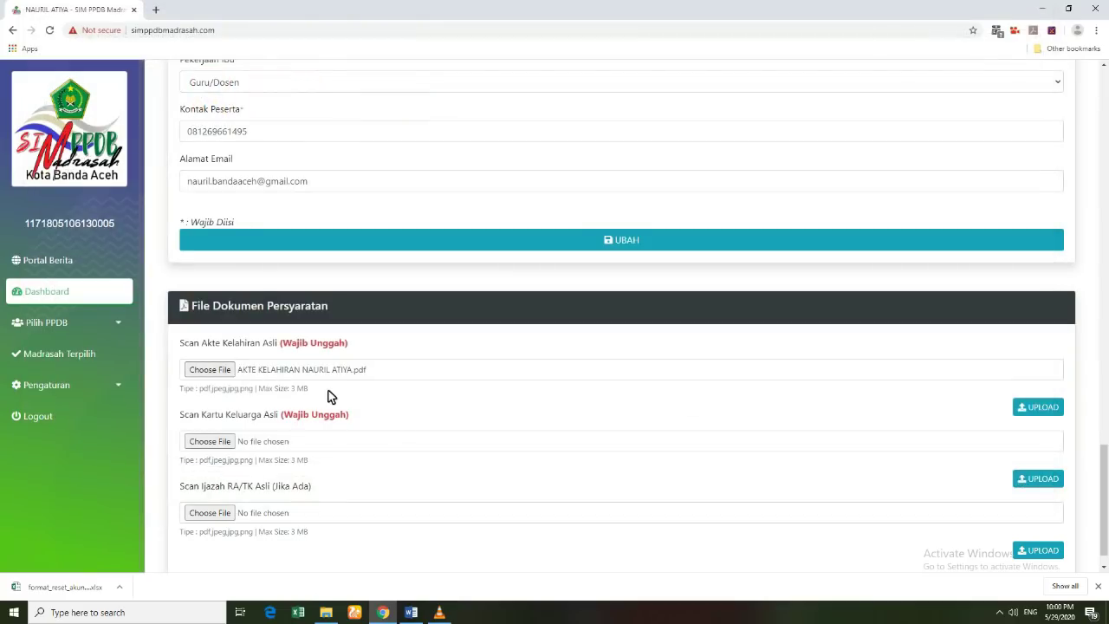
left_click(1037, 412)
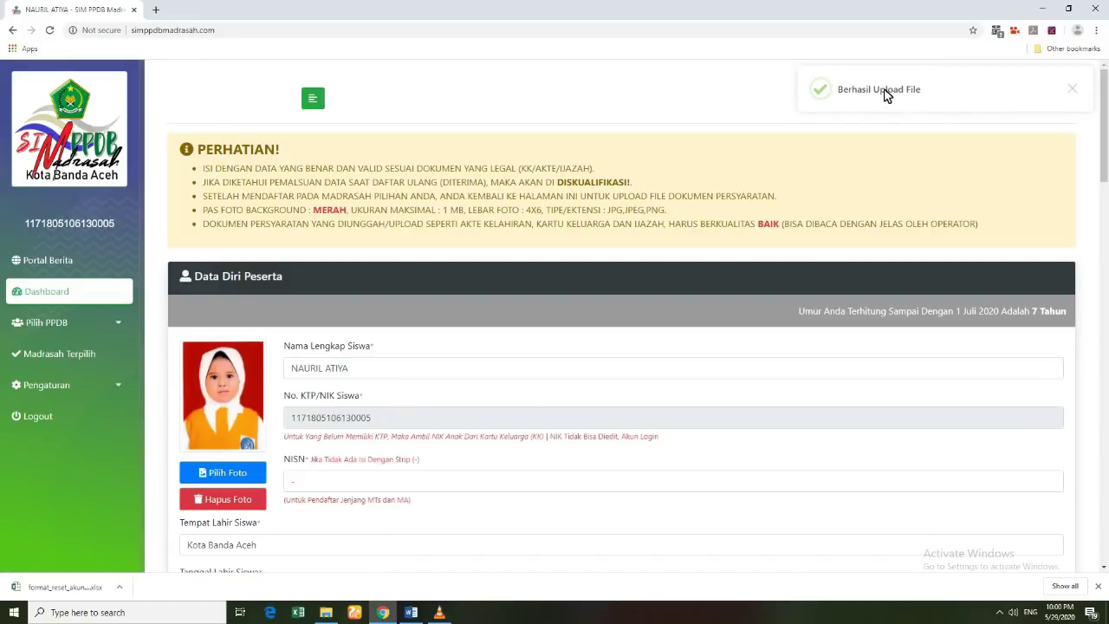
Step: Scroll down and choose a file for the Scan Kartu Keluarga Asli upload
scroll(396, 436, "down", 6)
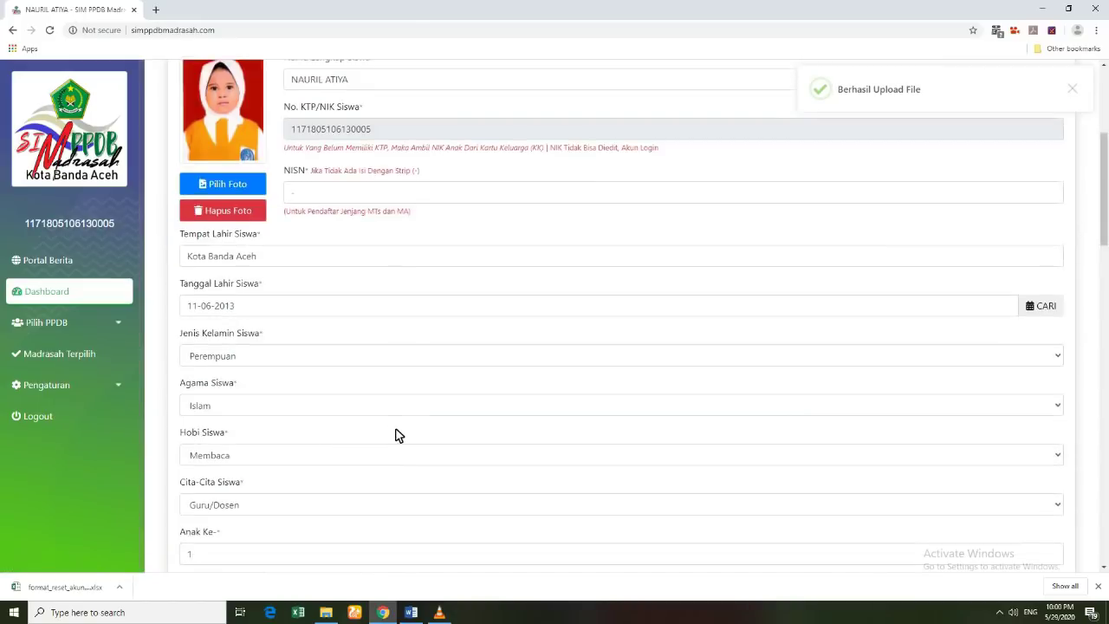
scroll(360, 442, "down", 15)
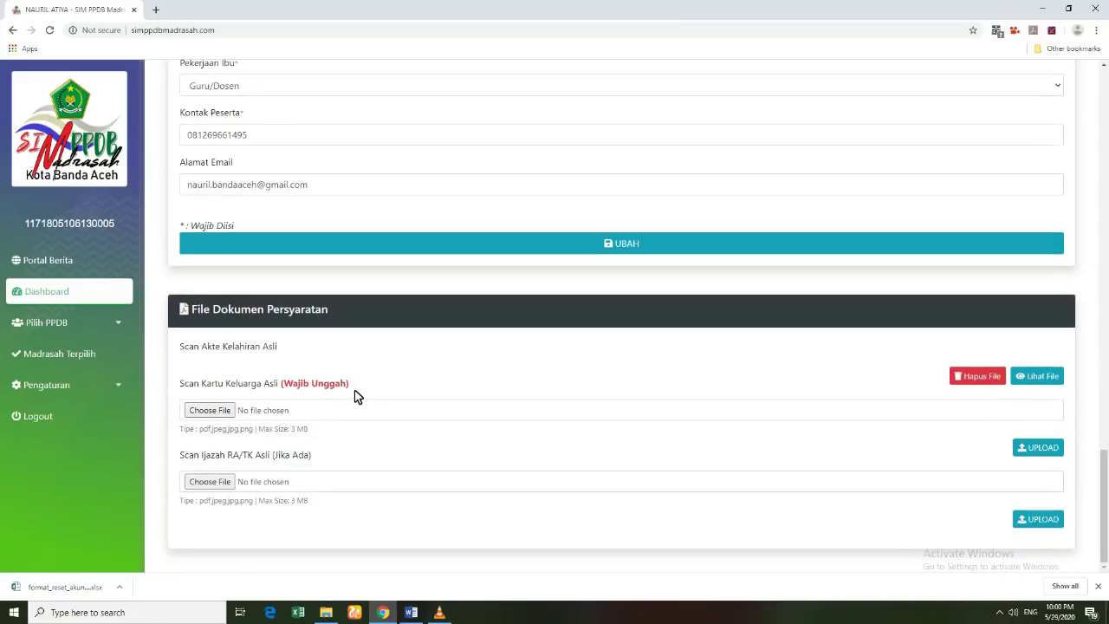
left_click(224, 417)
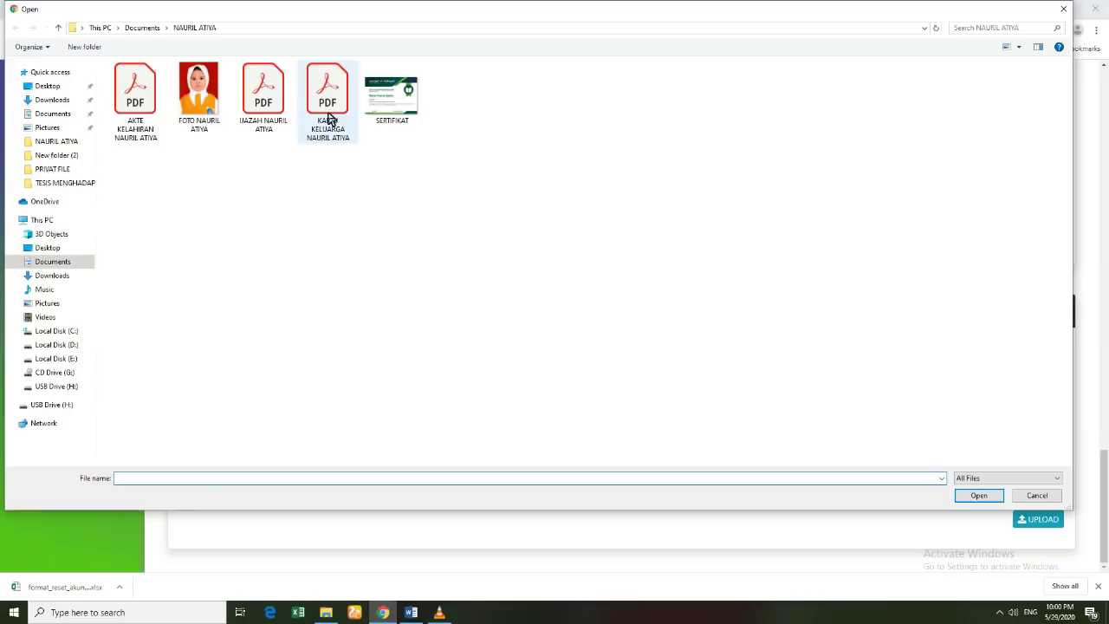
Step: Select the KARTU KELUARGA PDF and upload it as the Scan Kartu Keluarga Asli file
left_click(328, 117)
left_click(978, 497)
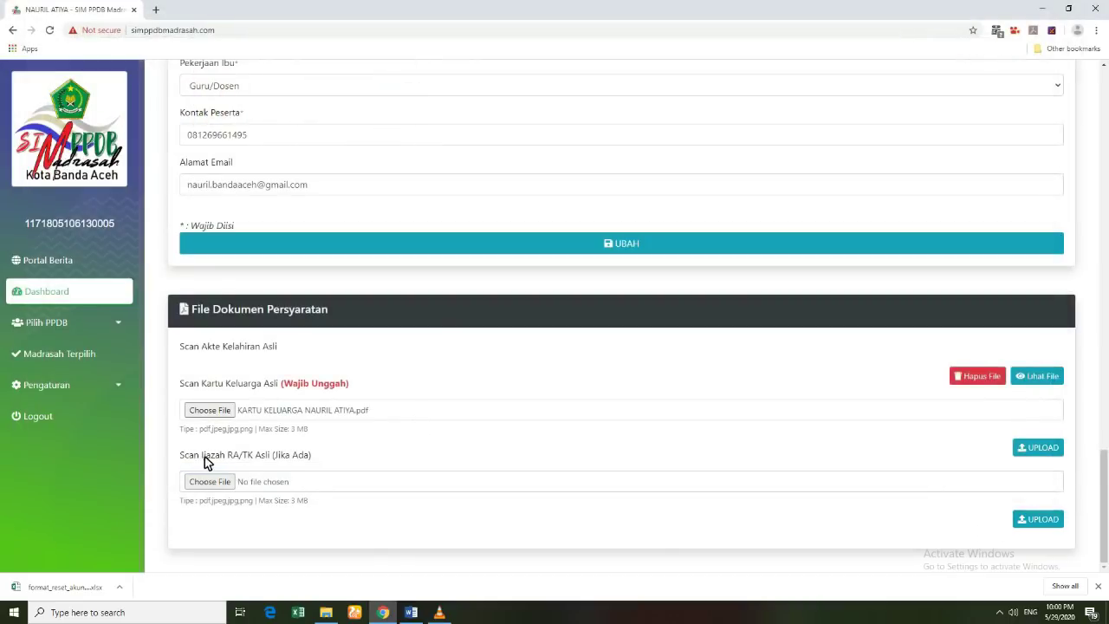
left_click(1037, 452)
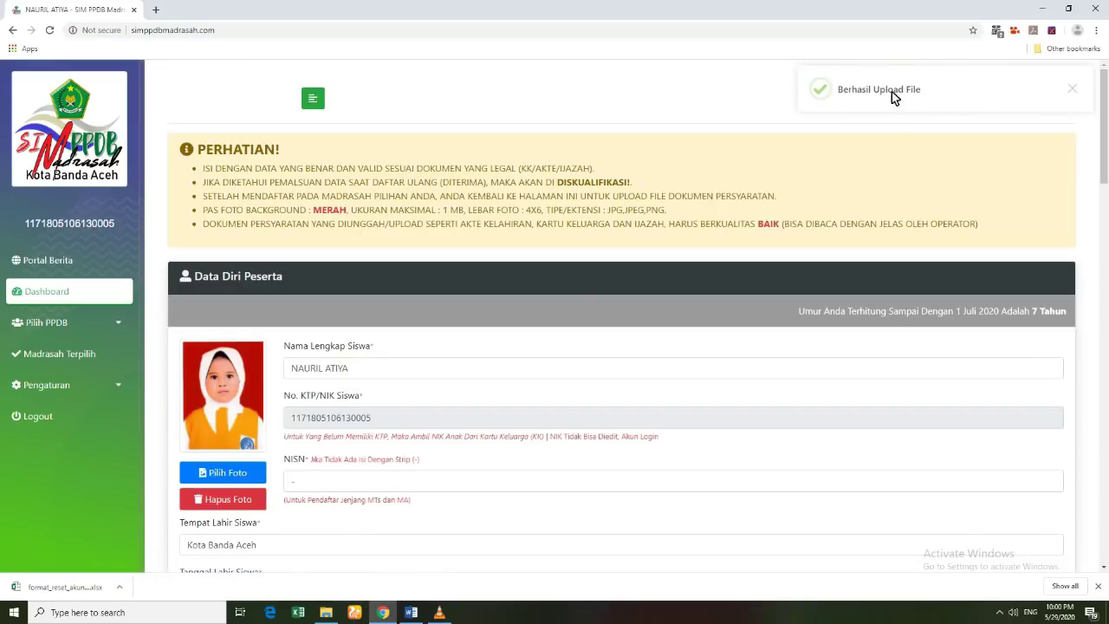
scroll(391, 416, "down", 20)
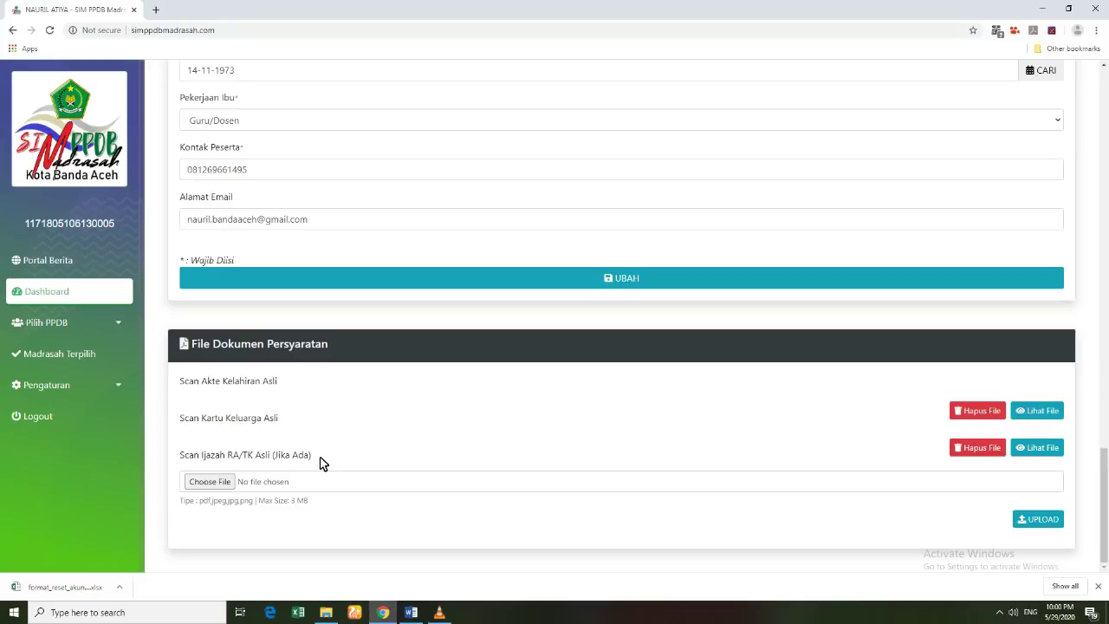
left_click_drag(189, 462, 317, 463)
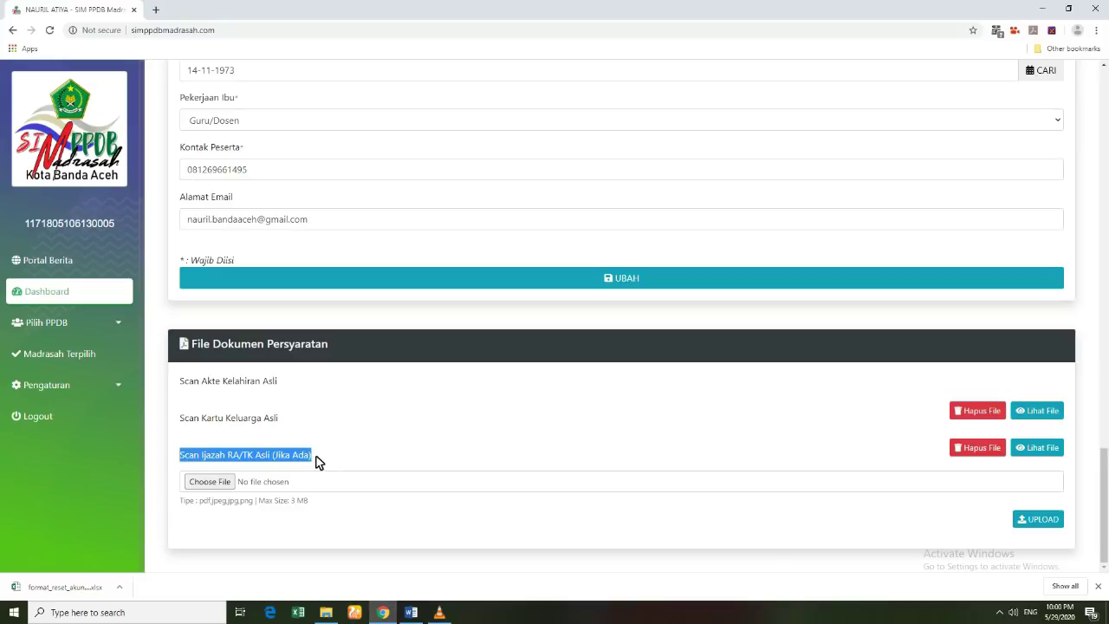
Step: Upload the IJAZAH PDF as the Scan Ijazah RA/TK Asli file
left_click(334, 468)
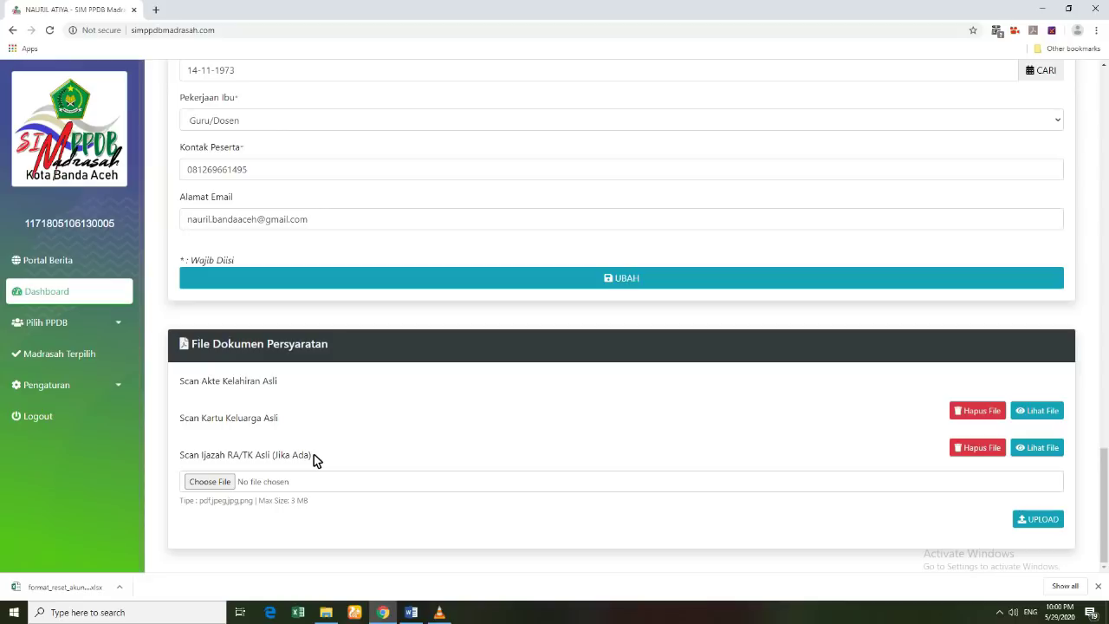
left_click(212, 482)
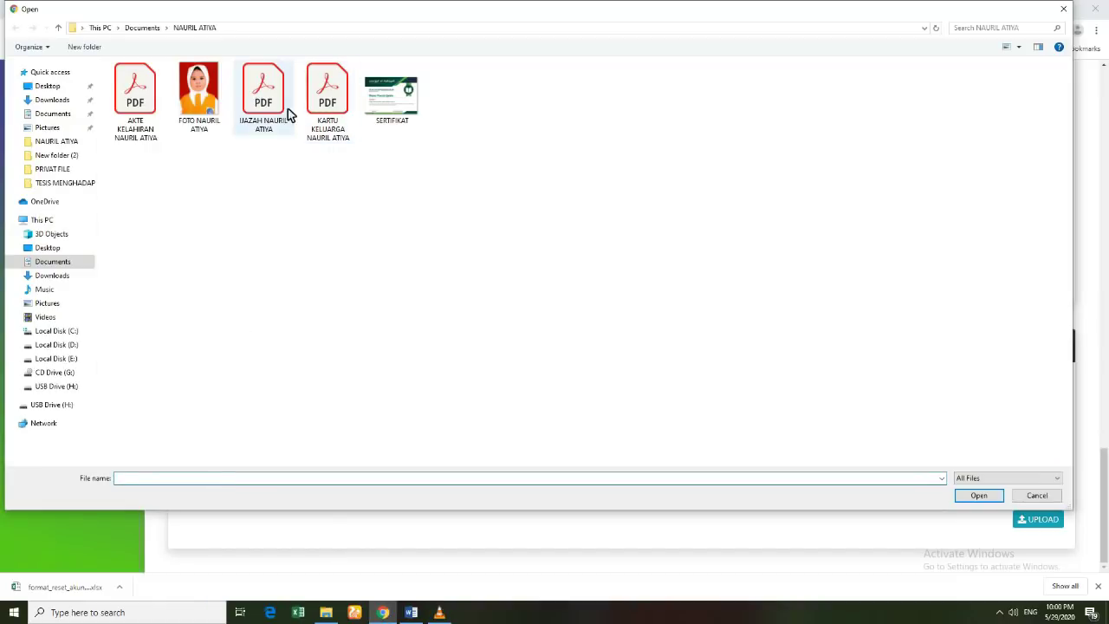
left_click(280, 115)
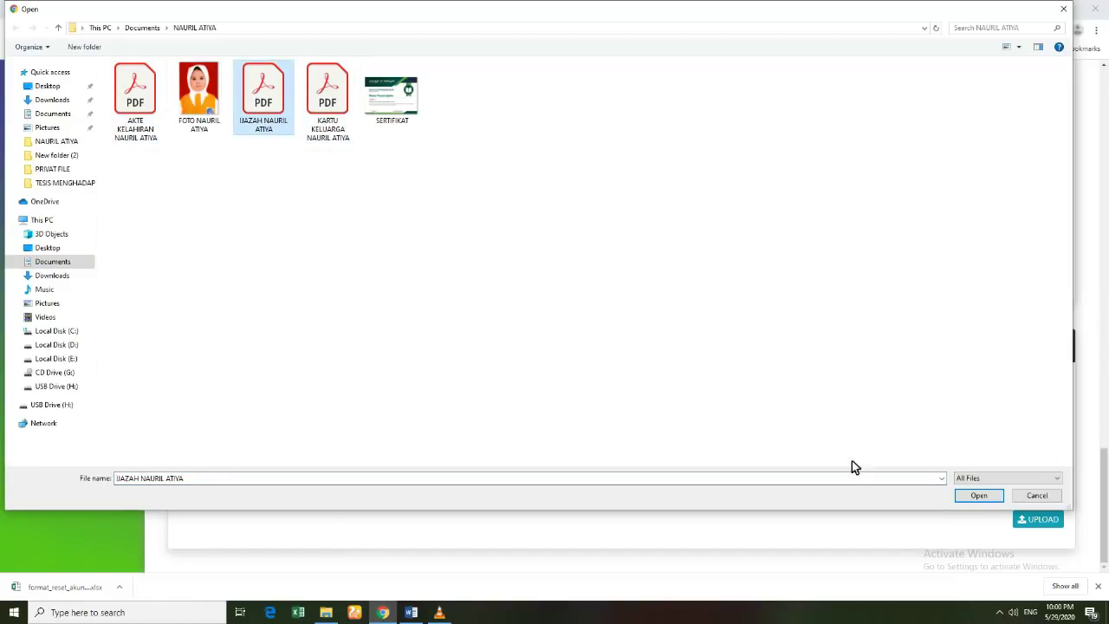
left_click(977, 496)
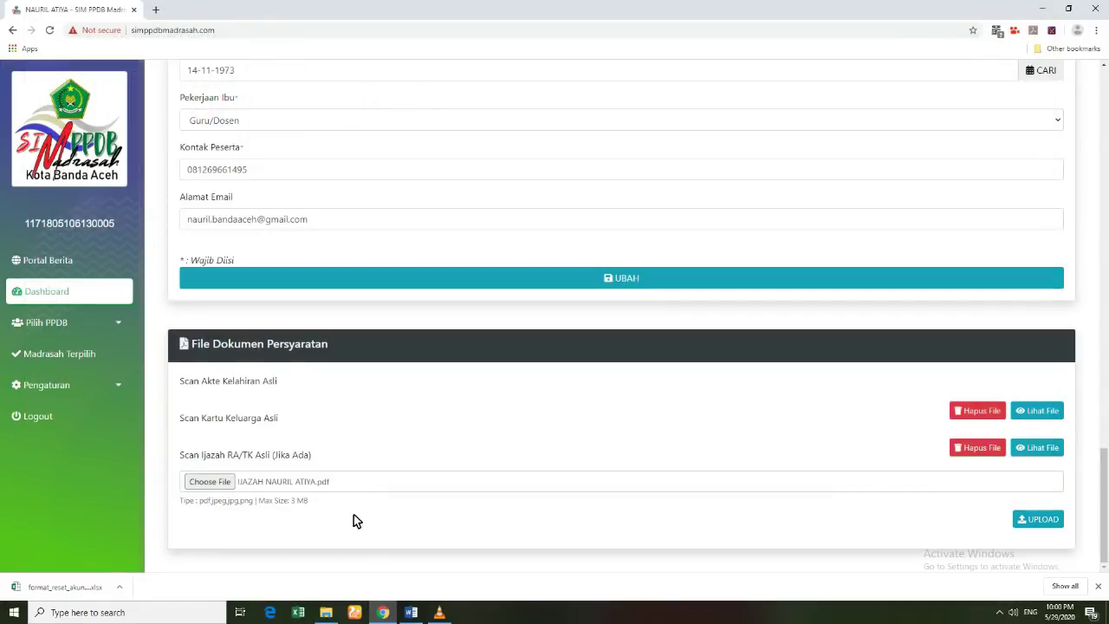
left_click(1036, 520)
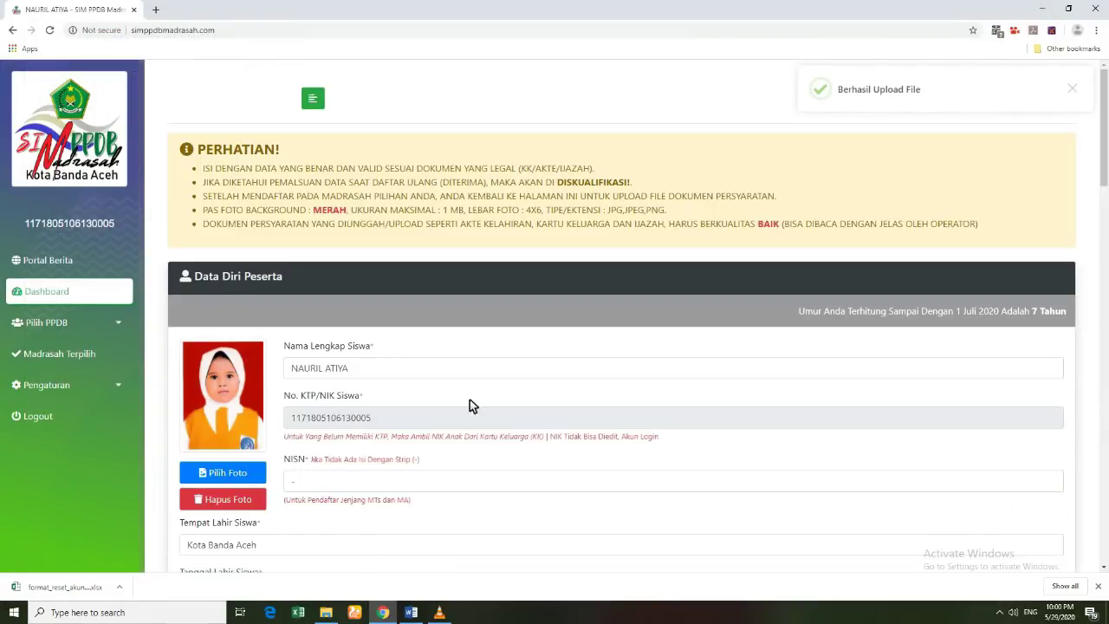
Step: Scroll down to check the uploads and view the uploaded birth certificate file
scroll(396, 429, "down", 20)
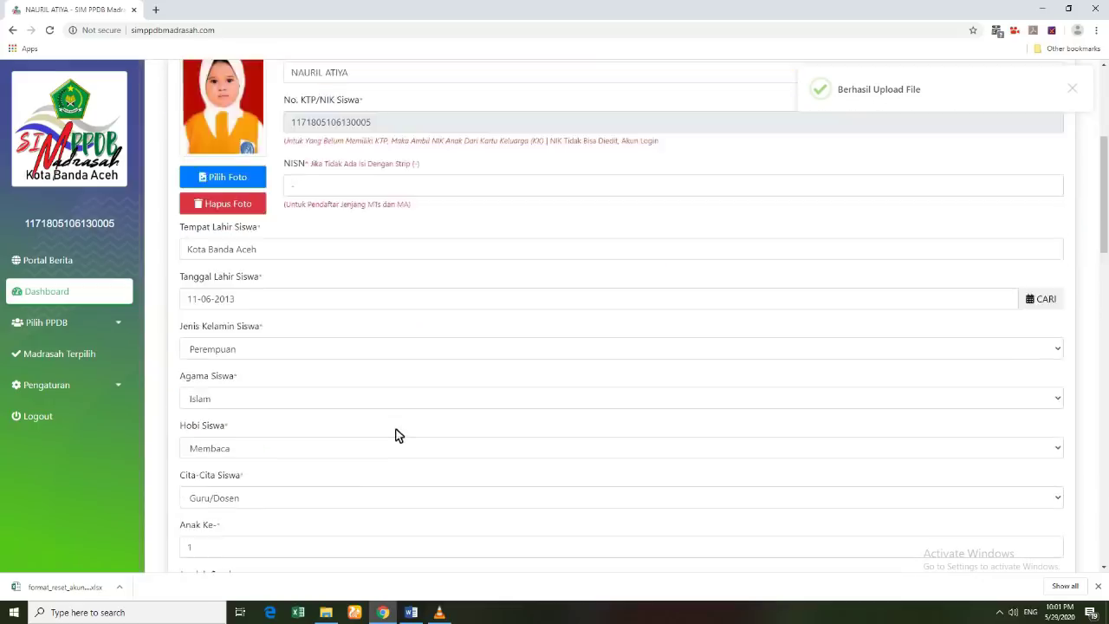
scroll(377, 453, "down", 3)
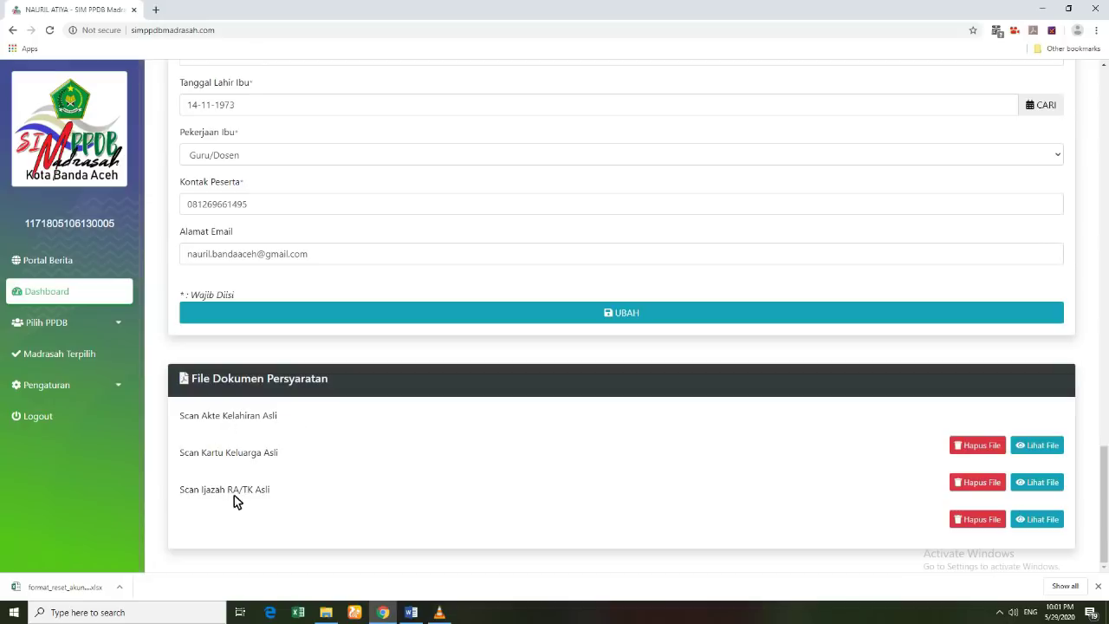
left_click(1039, 448)
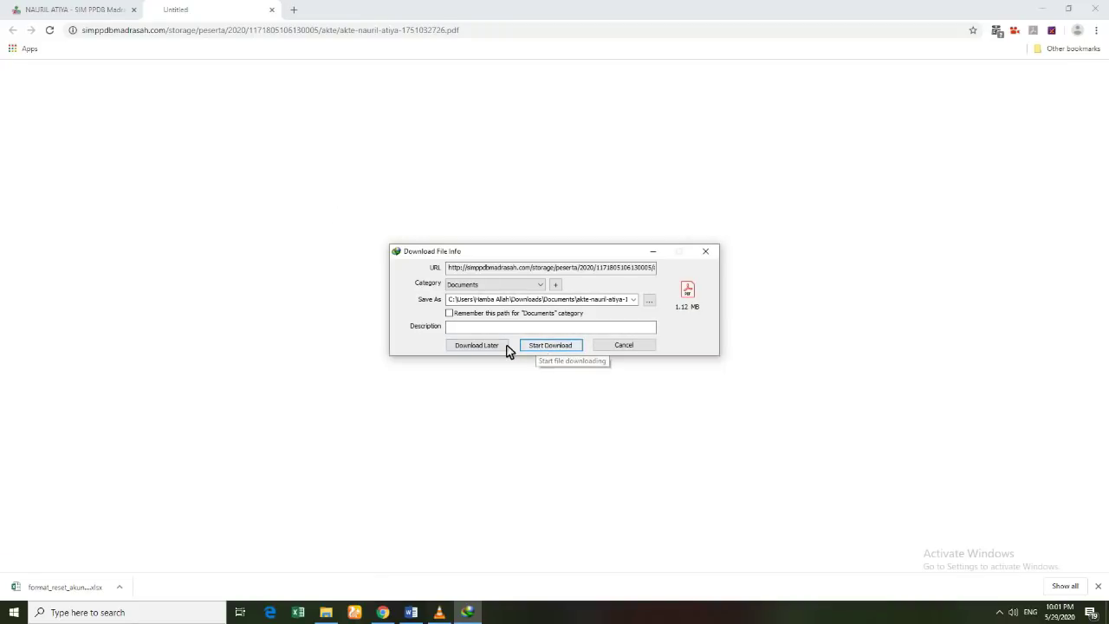
Step: Download the birth certificate PDF, read it through in Acrobat Reader, then return to the SIM PPDB tab
left_click(539, 347)
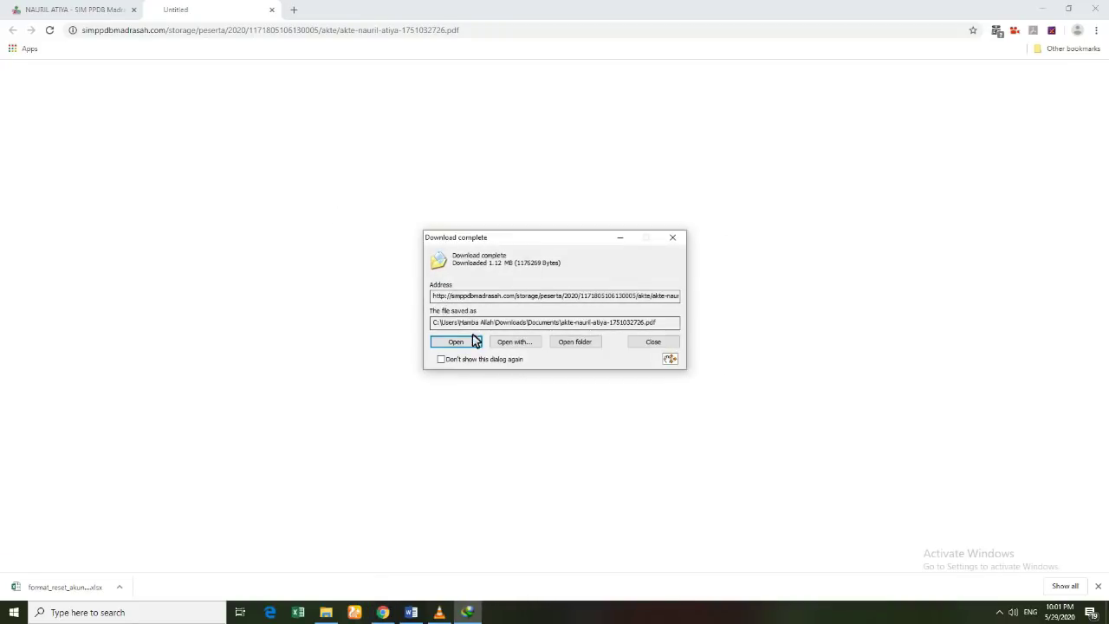
left_click(453, 342)
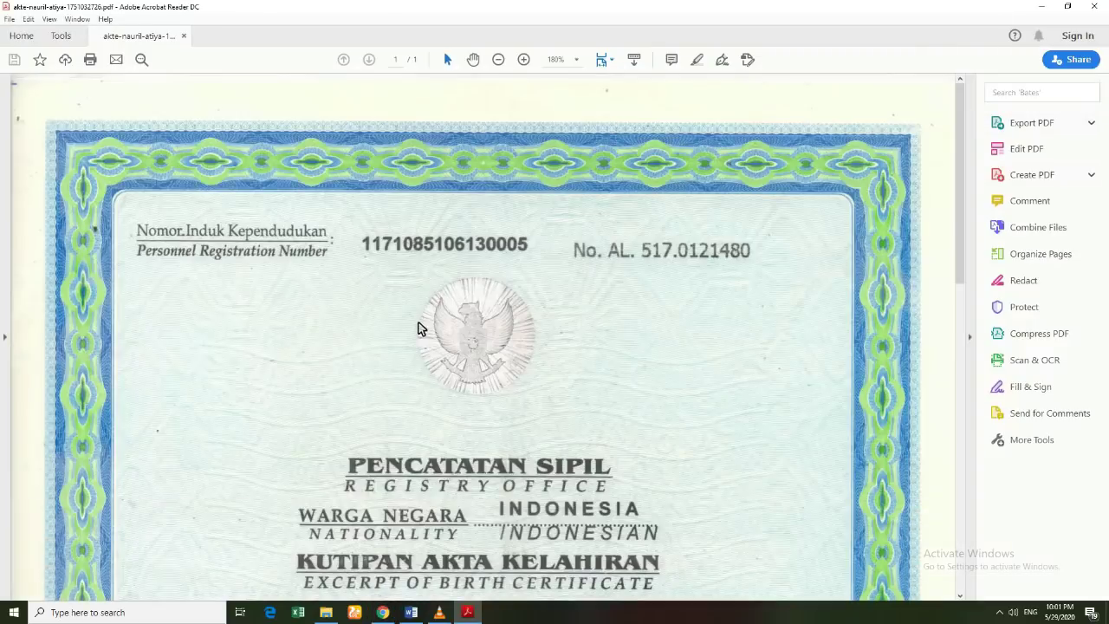
scroll(463, 357, "down", 3)
scroll(462, 368, "down", 5)
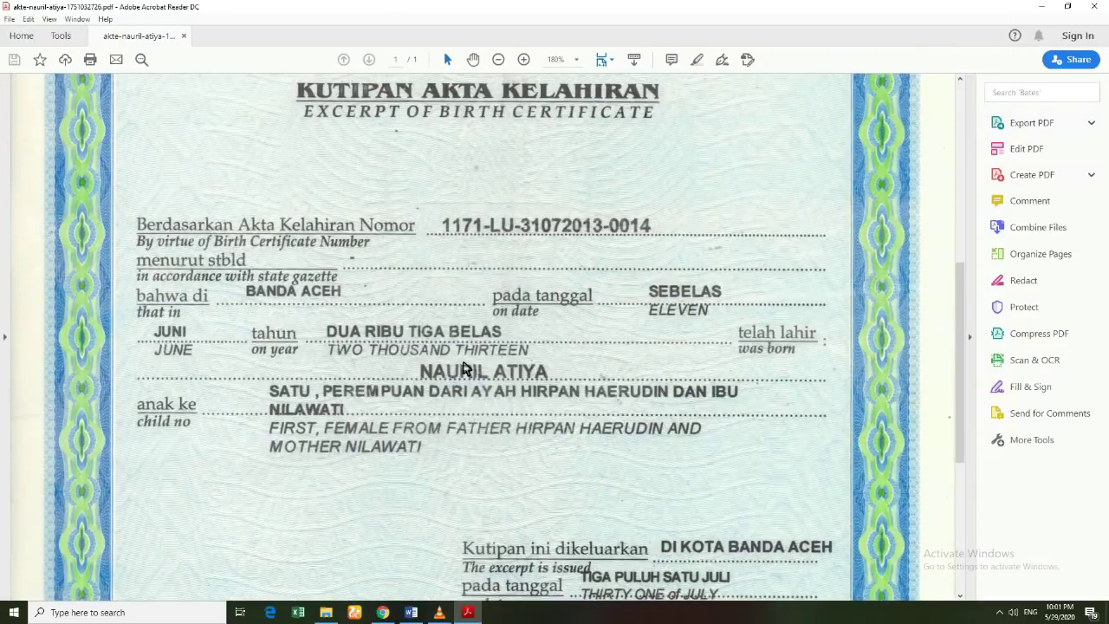
scroll(462, 367, "down", 8)
scroll(466, 371, "down", 1)
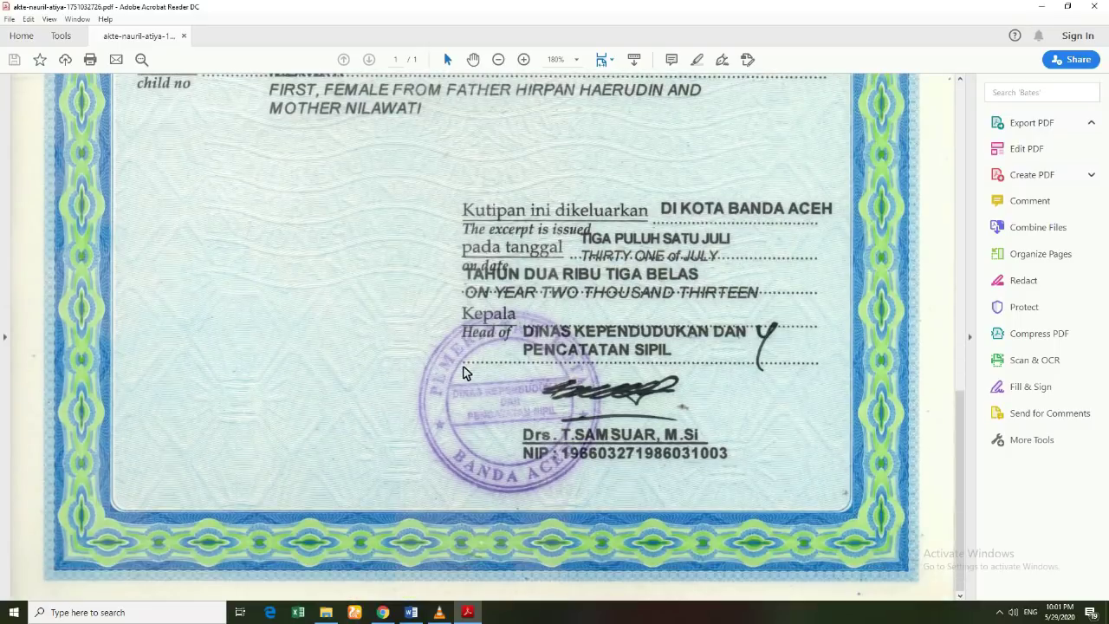
scroll(416, 392, "up", 5)
scroll(416, 388, "up", 9)
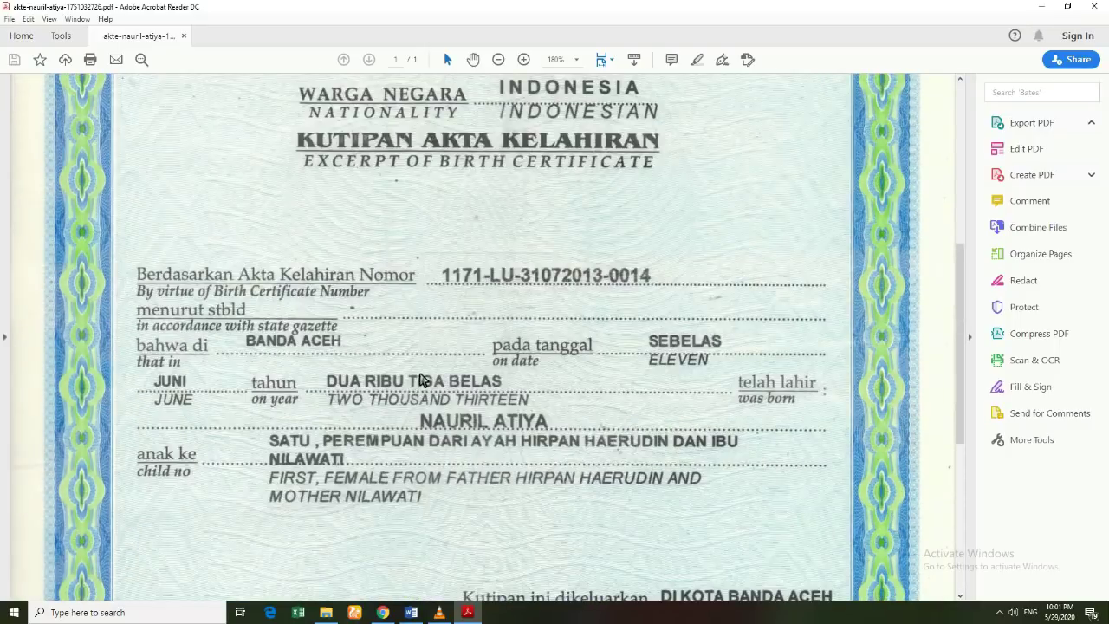
scroll(414, 354, "up", 2)
scroll(414, 353, "down", 8)
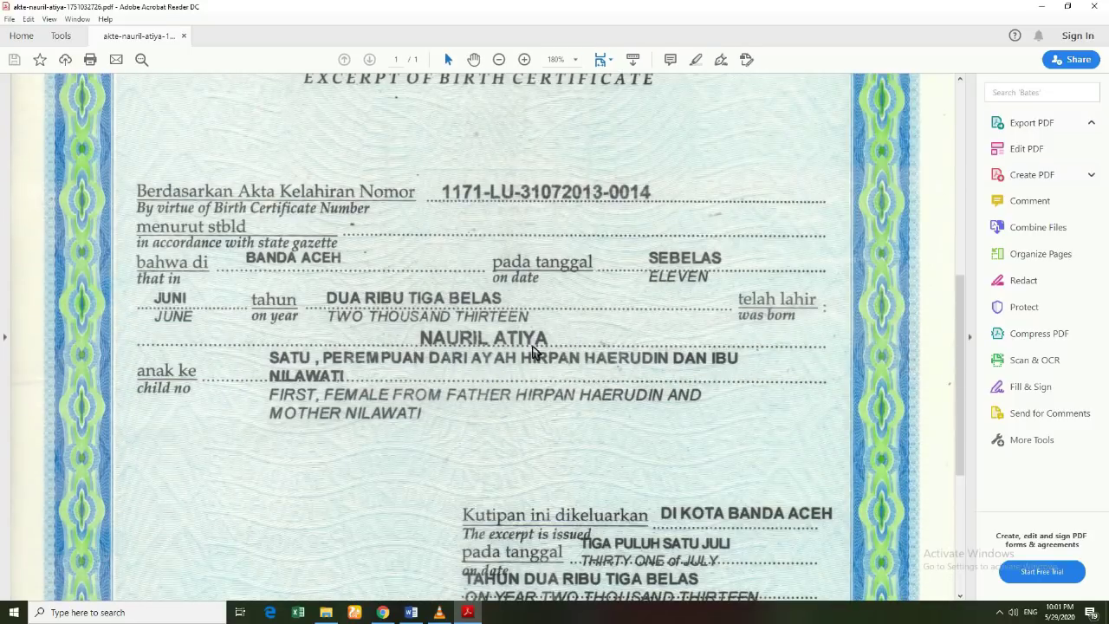
scroll(413, 359, "up", 9)
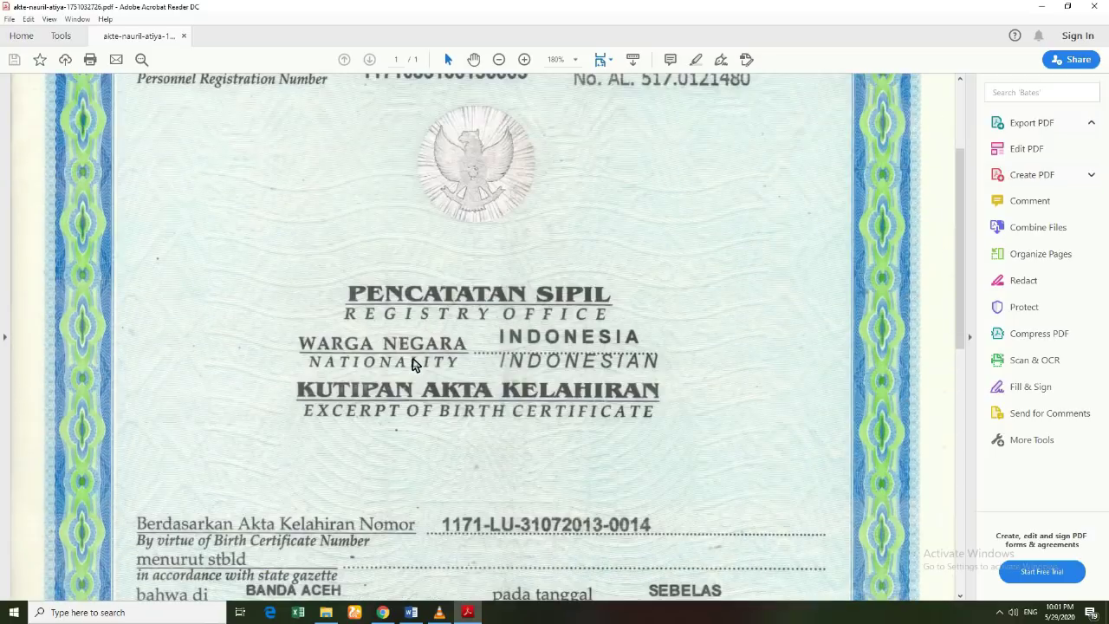
scroll(412, 359, "up", 3)
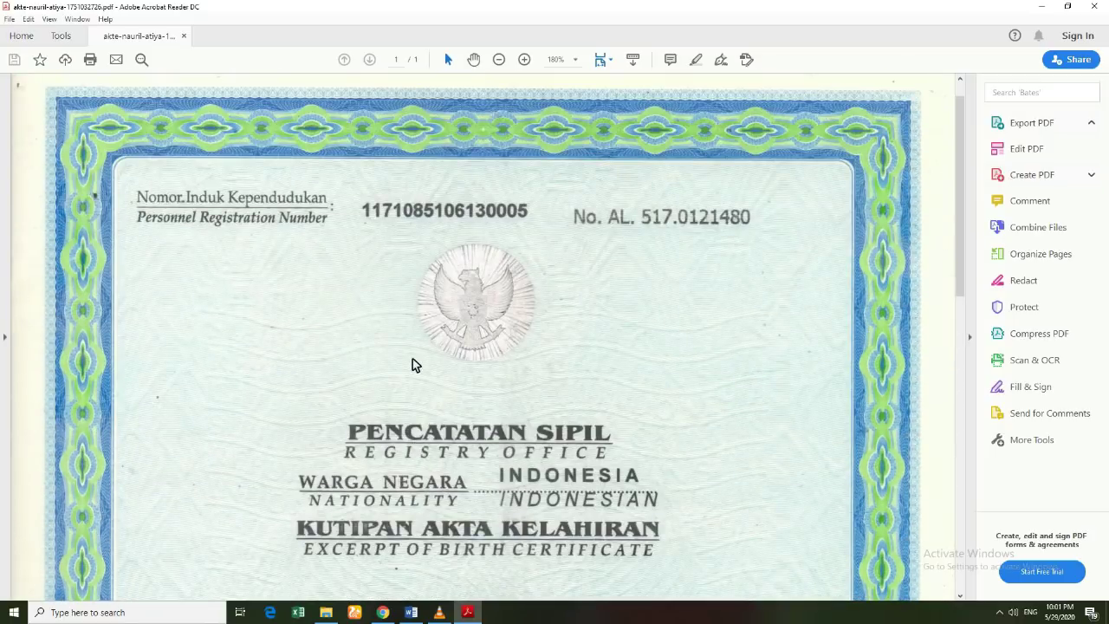
scroll(413, 359, "down", 5)
scroll(413, 359, "down", 15)
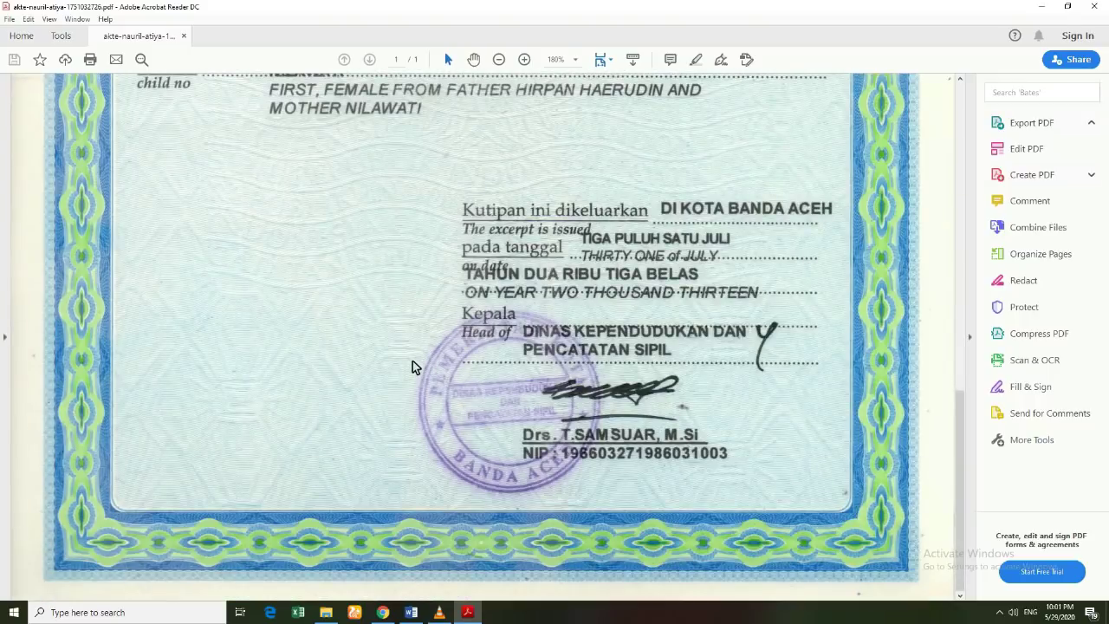
scroll(448, 356, "up", 20)
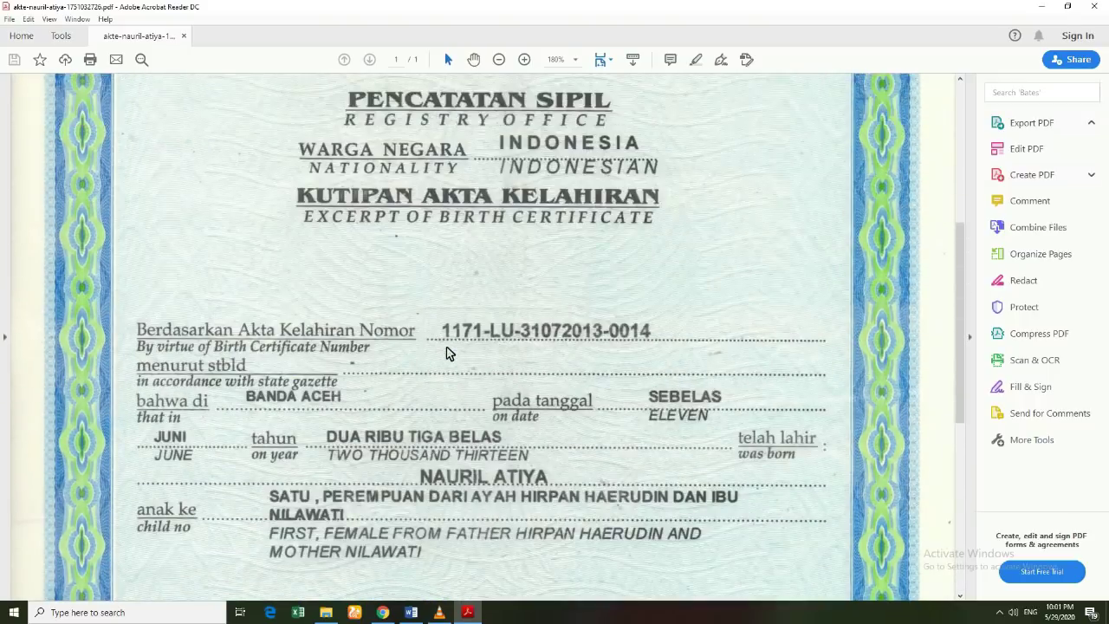
scroll(448, 350, "up", 3)
scroll(448, 390, "down", 8)
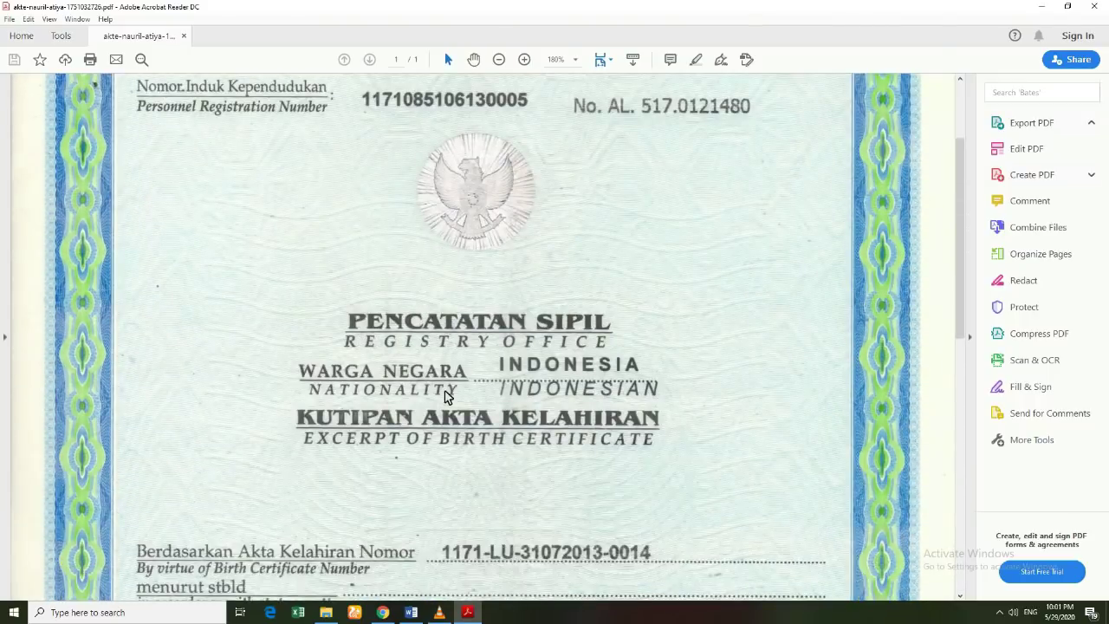
left_click(383, 554)
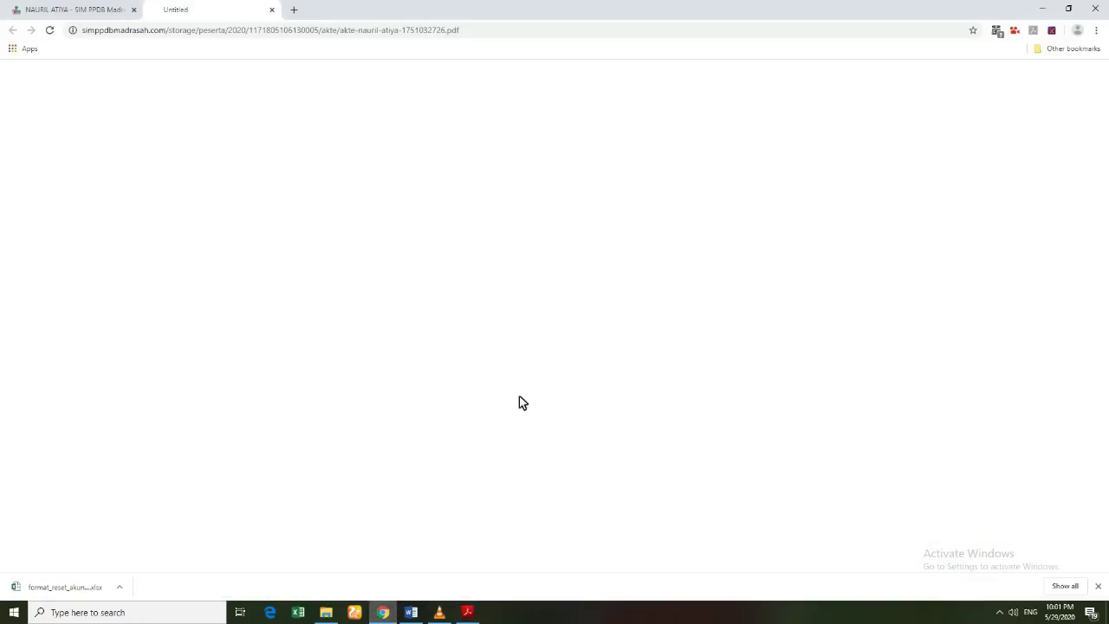
left_click(109, 9)
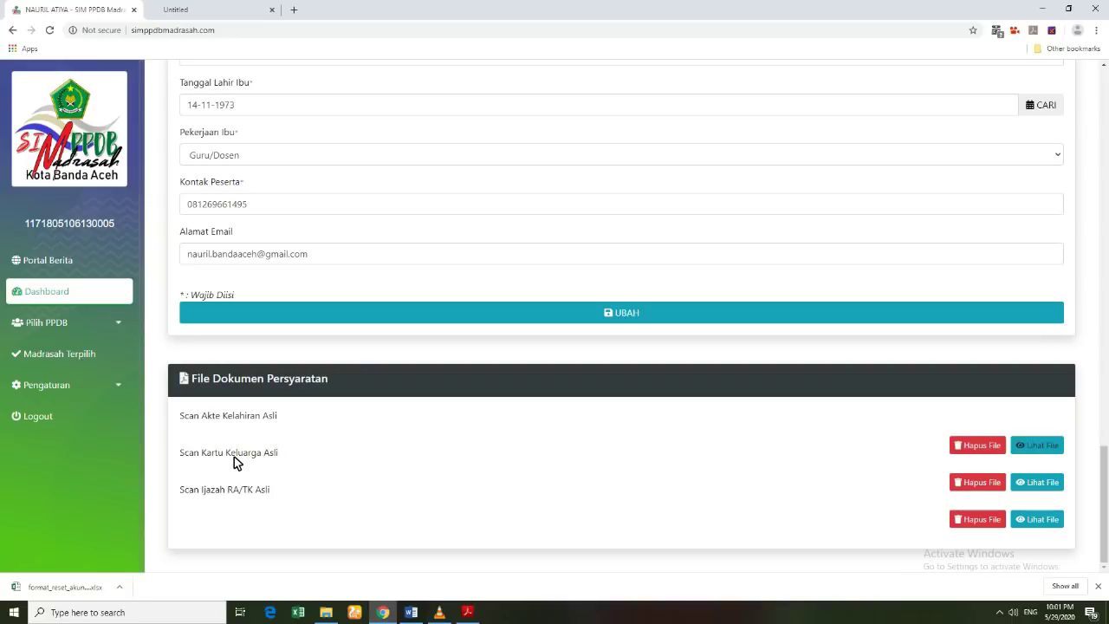
Step: Download and review the uploaded family card PDF in Acrobat Reader, then return to the SIM PPDB tab
left_click(1045, 485)
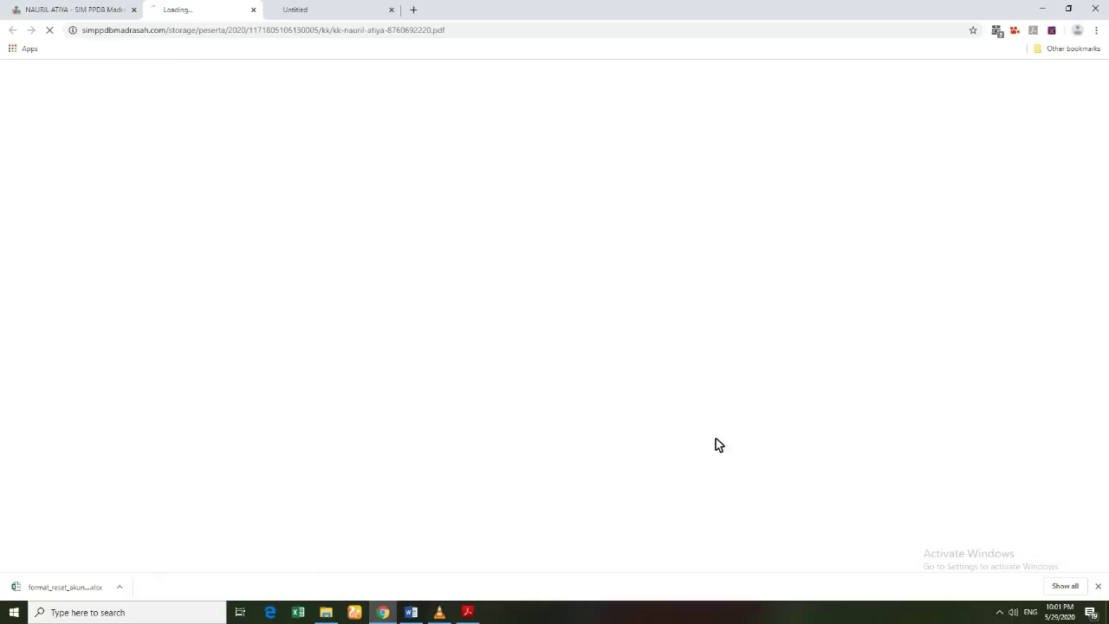
left_click(548, 345)
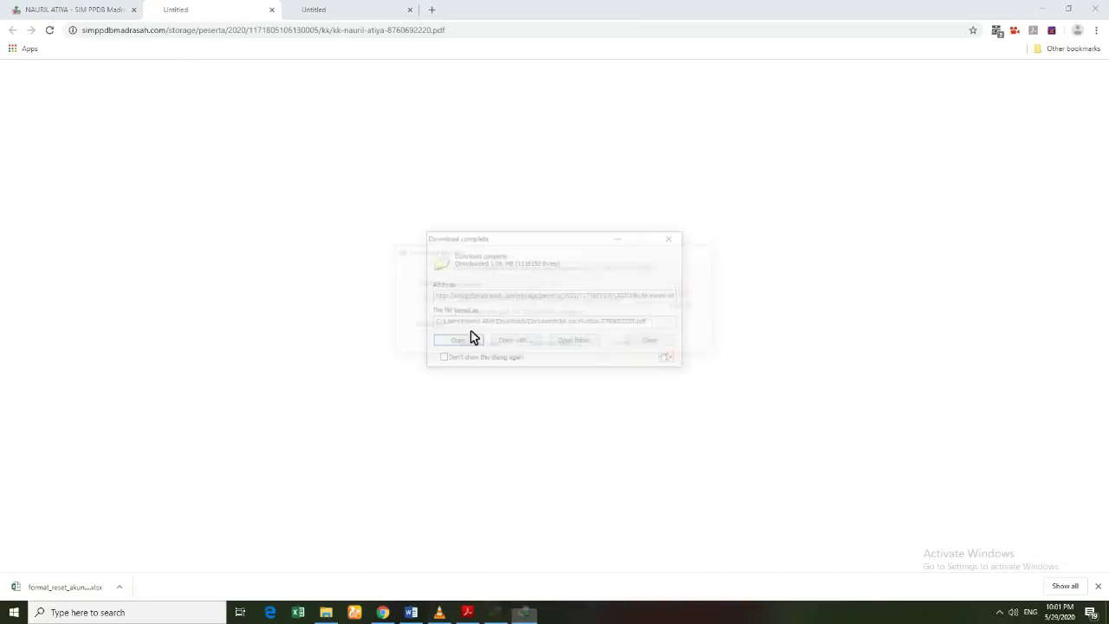
left_click(462, 341)
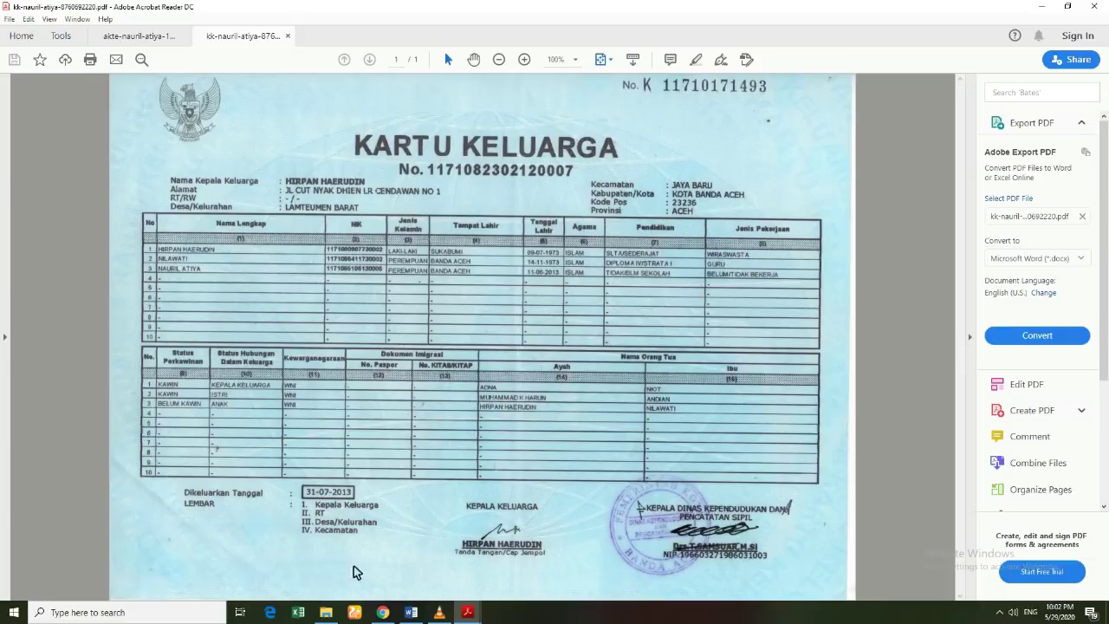
left_click(387, 612)
left_click(118, 11)
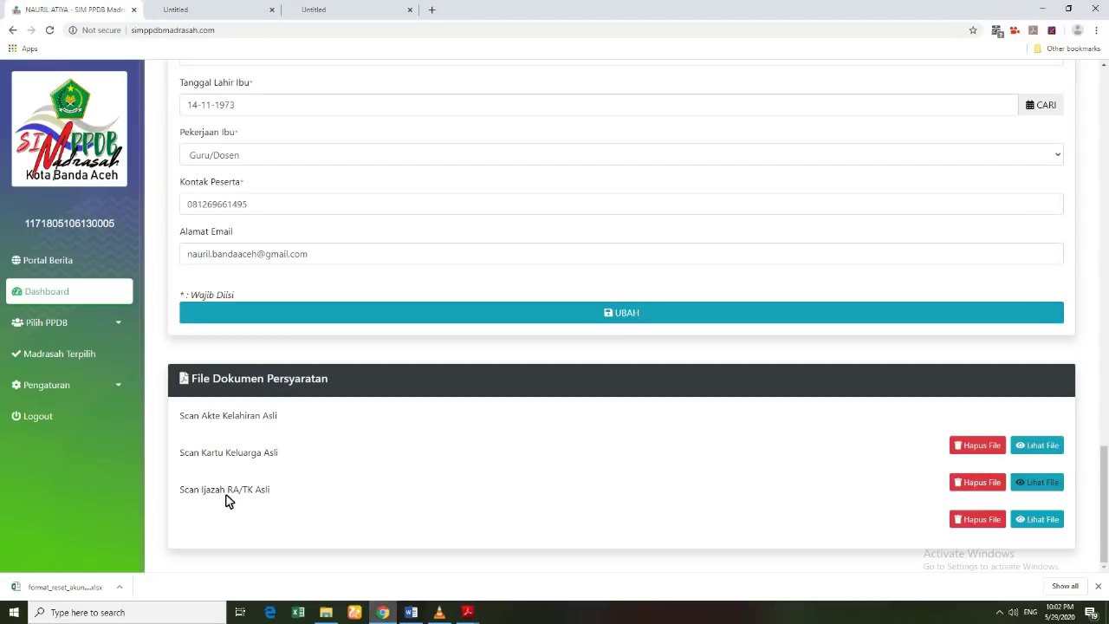
left_click(1033, 519)
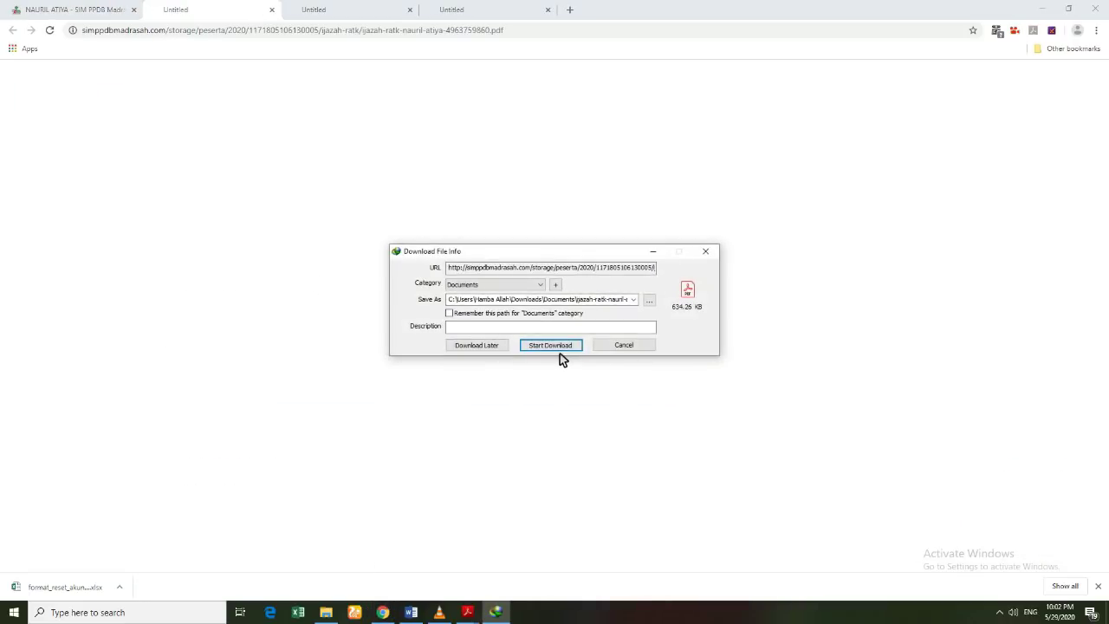
Step: Download and open the uploaded diploma PDF in Acrobat Reader, then minimize the reader
left_click(560, 348)
left_click(472, 341)
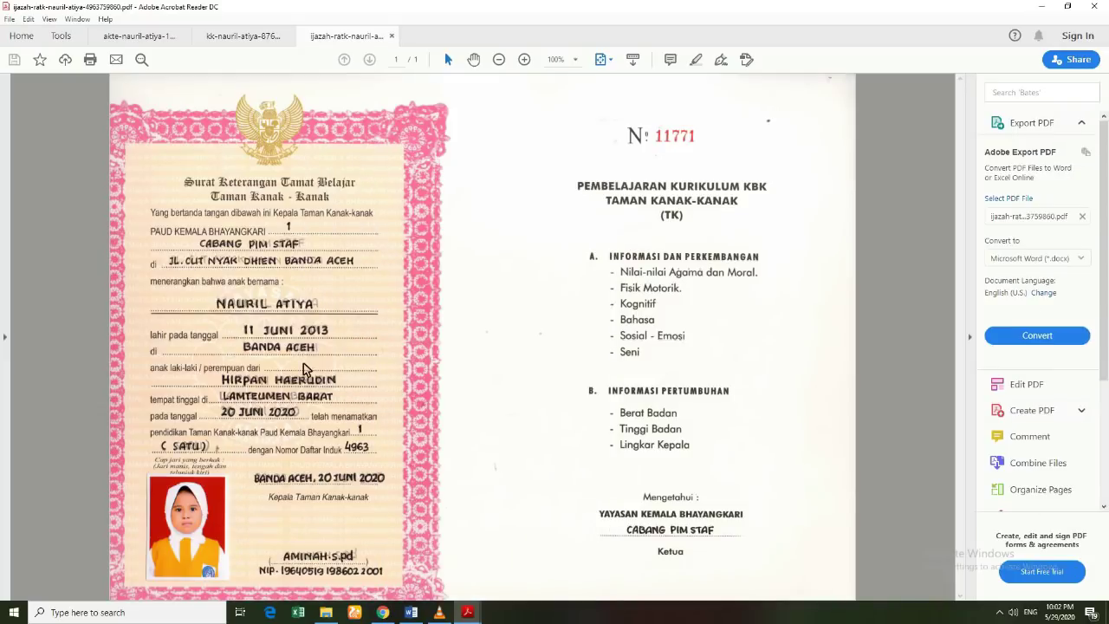
left_click(1042, 7)
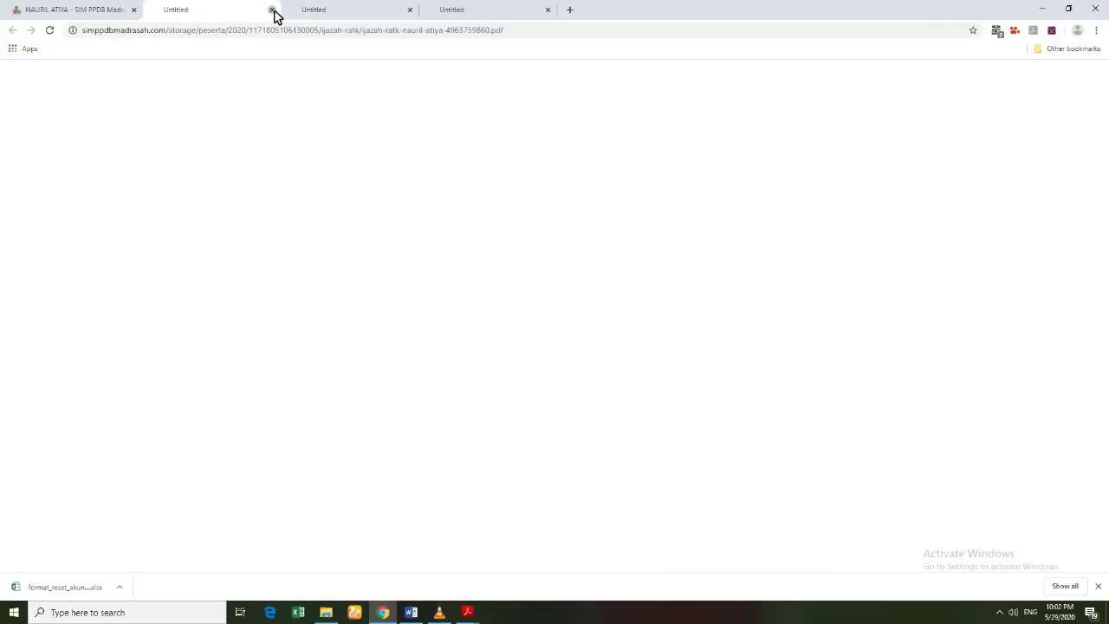
Step: Close the three leftover Untitled tabs, leaving only the registration page
left_click(272, 10)
left_click(272, 11)
left_click(273, 11)
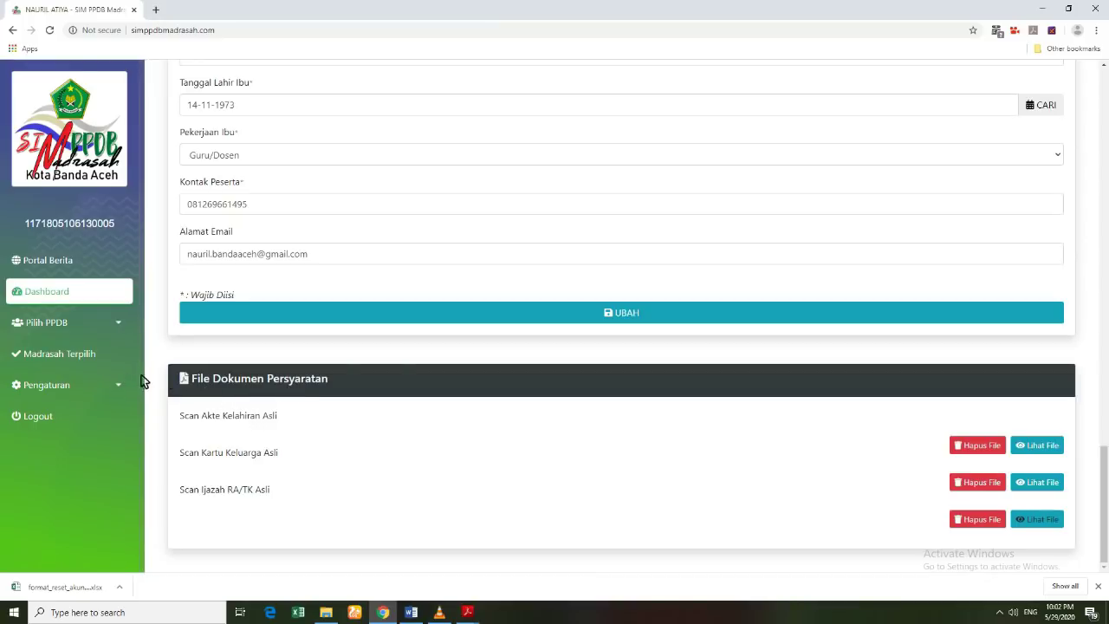
Step: Scroll to the top of the dashboard and log out using the sidebar Logout link
scroll(274, 377, "up", 12)
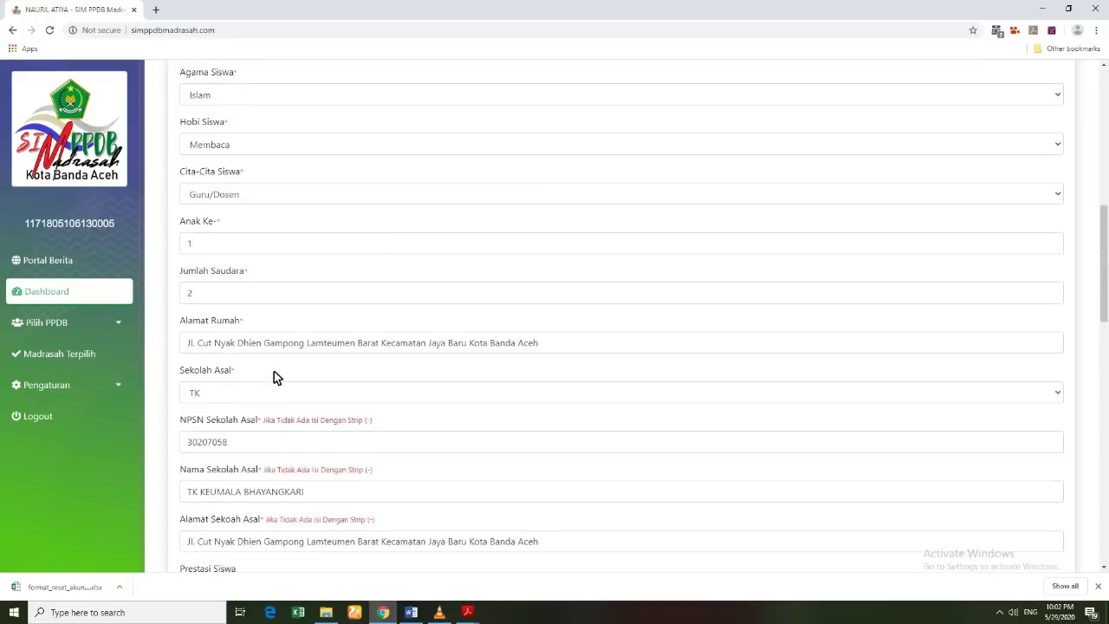
scroll(274, 372, "up", 8)
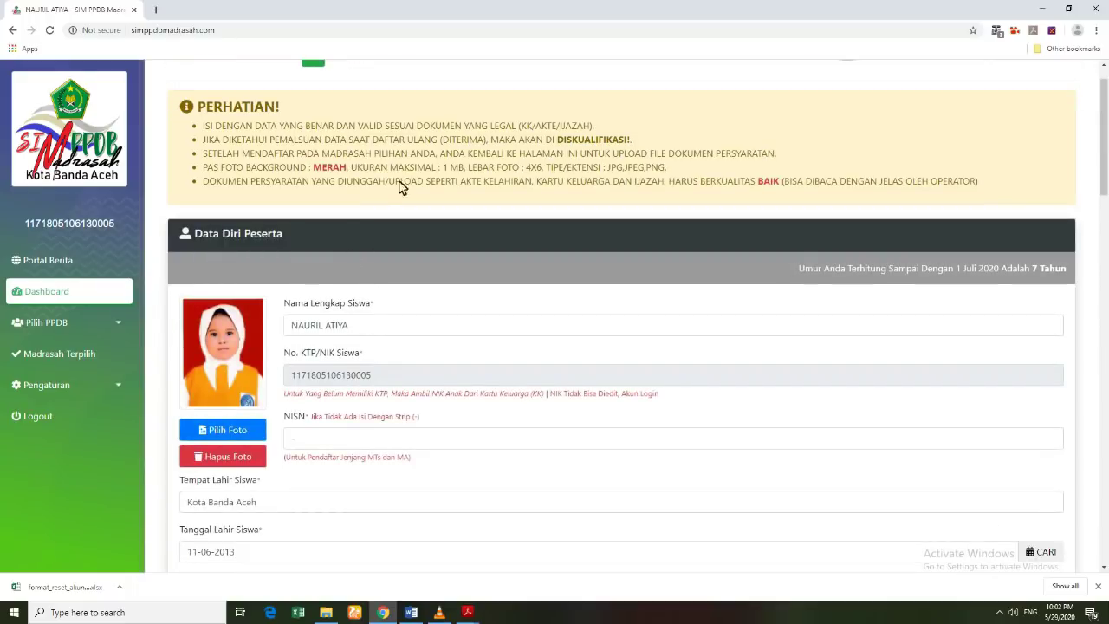
scroll(375, 260, "up", 1)
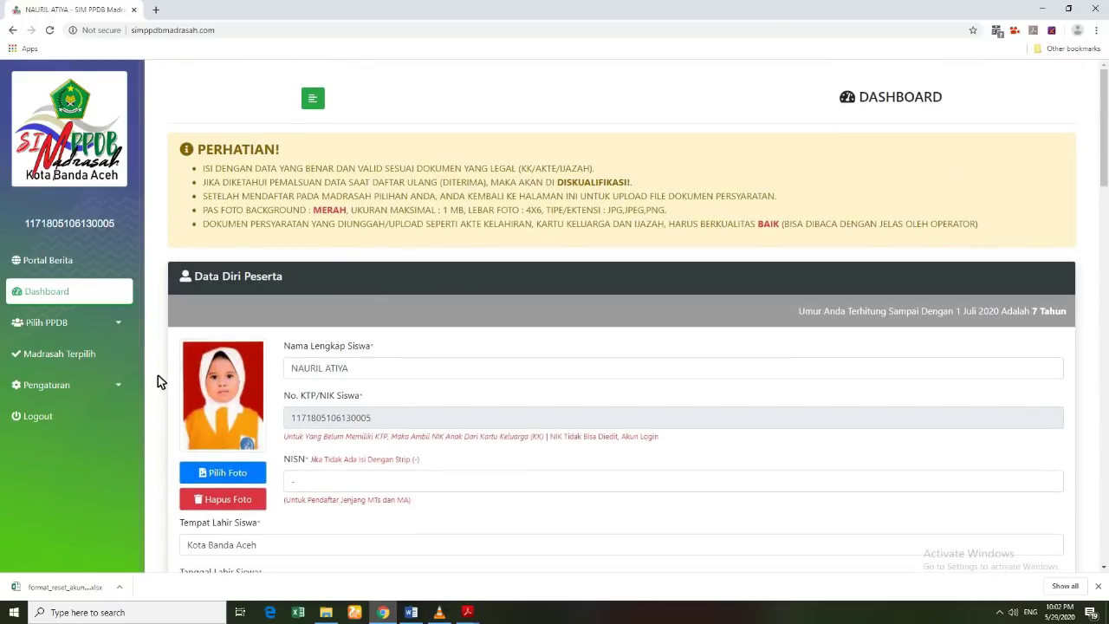
left_click(41, 417)
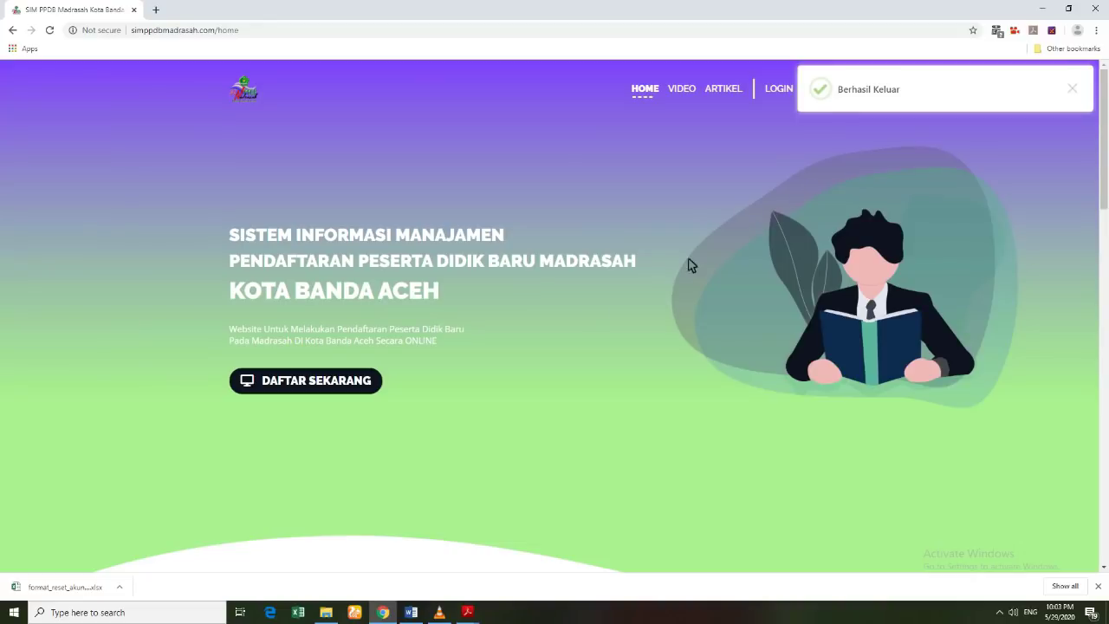